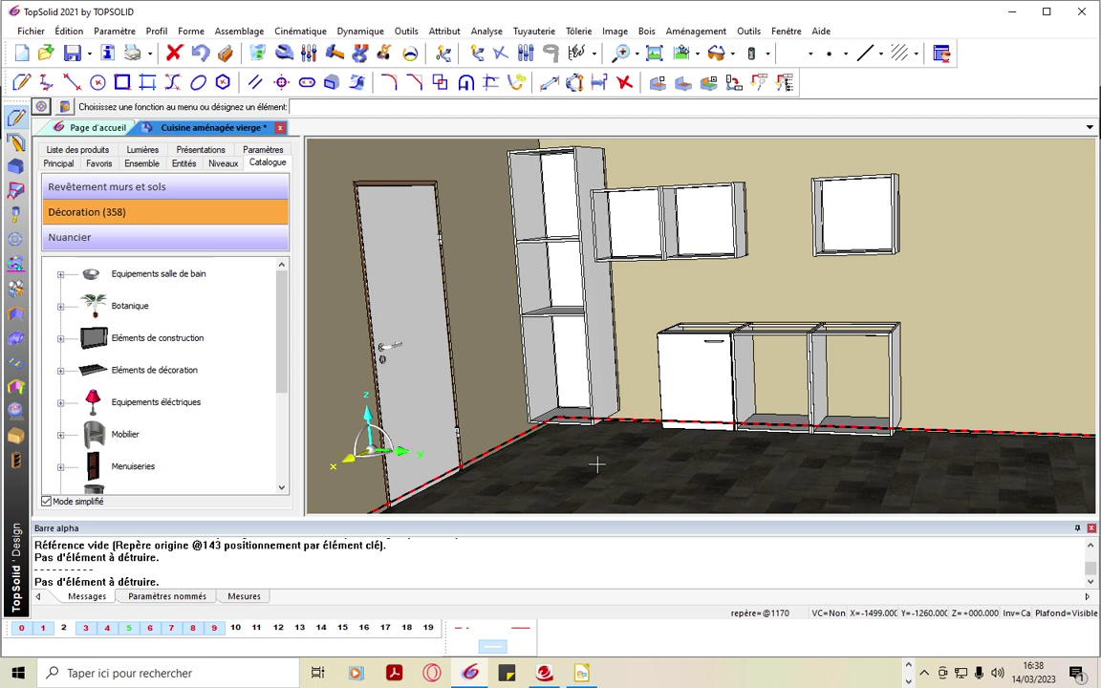
Create a new Design document without a template and add a driver block named bp
left_click(22, 54)
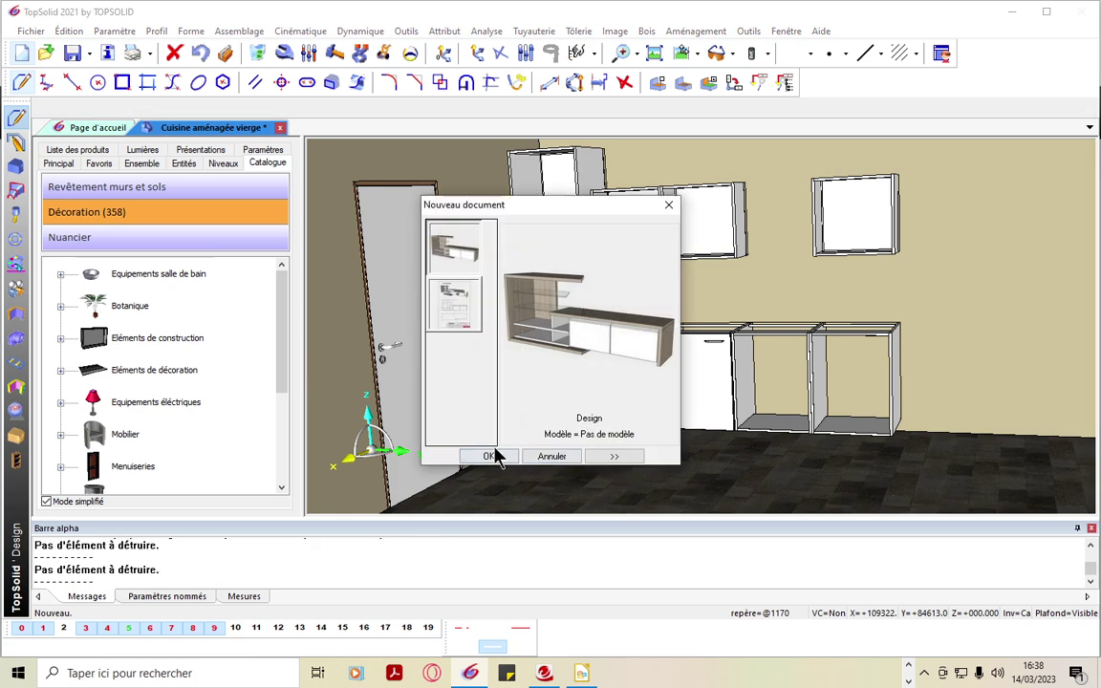
left_click(490, 457)
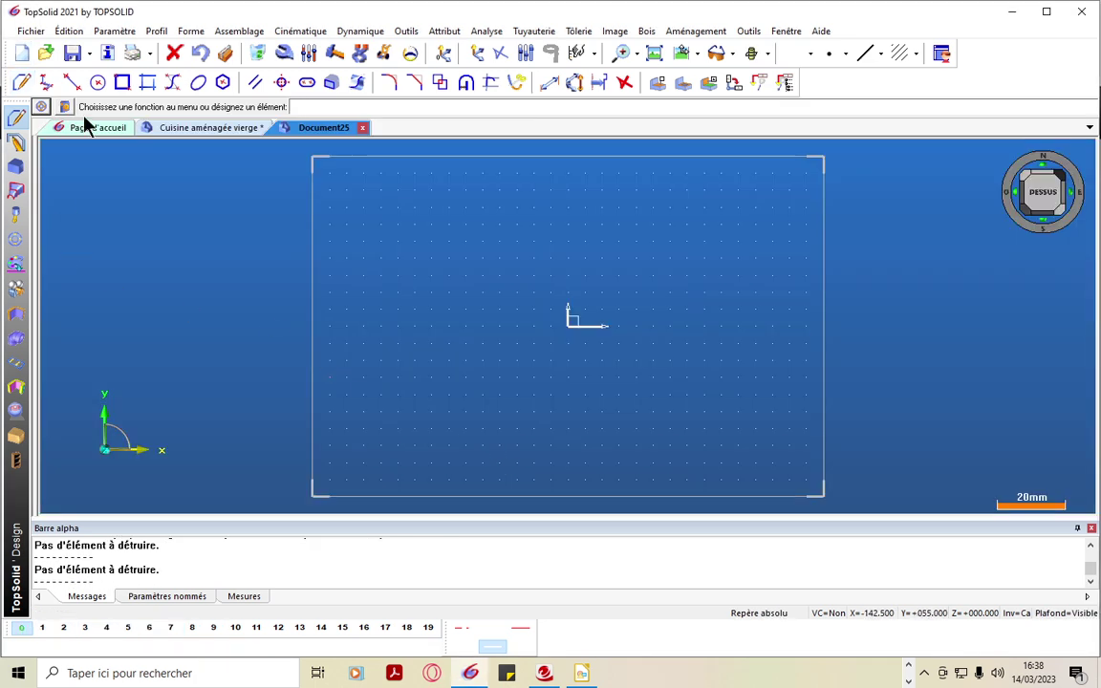
left_click(17, 390)
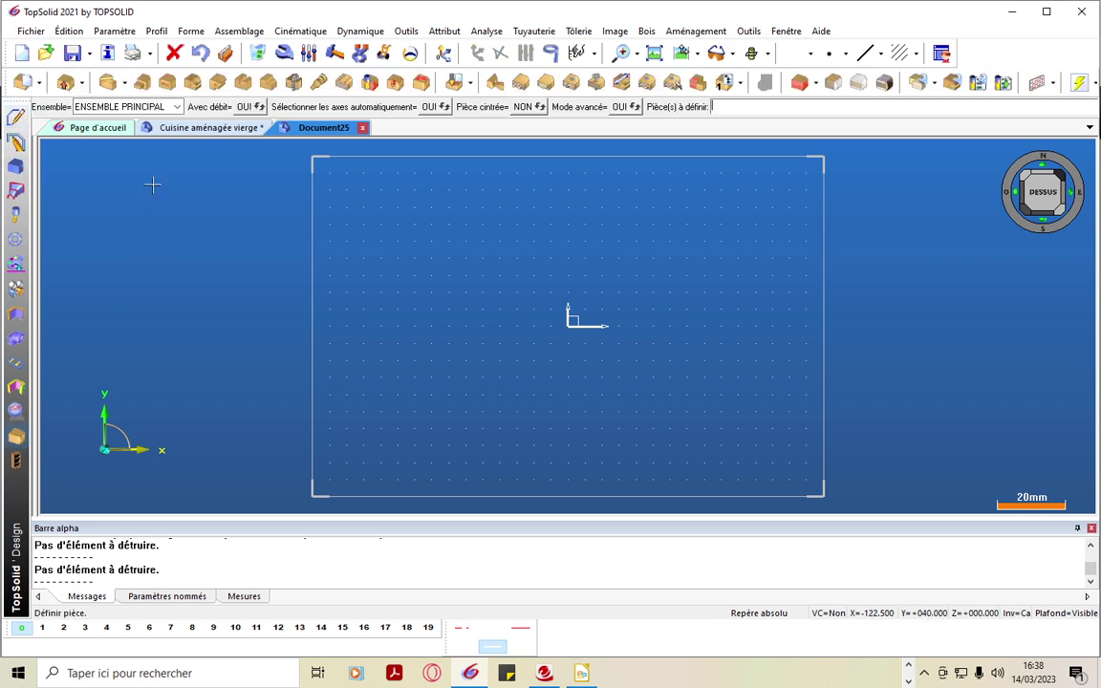
left_click(65, 81)
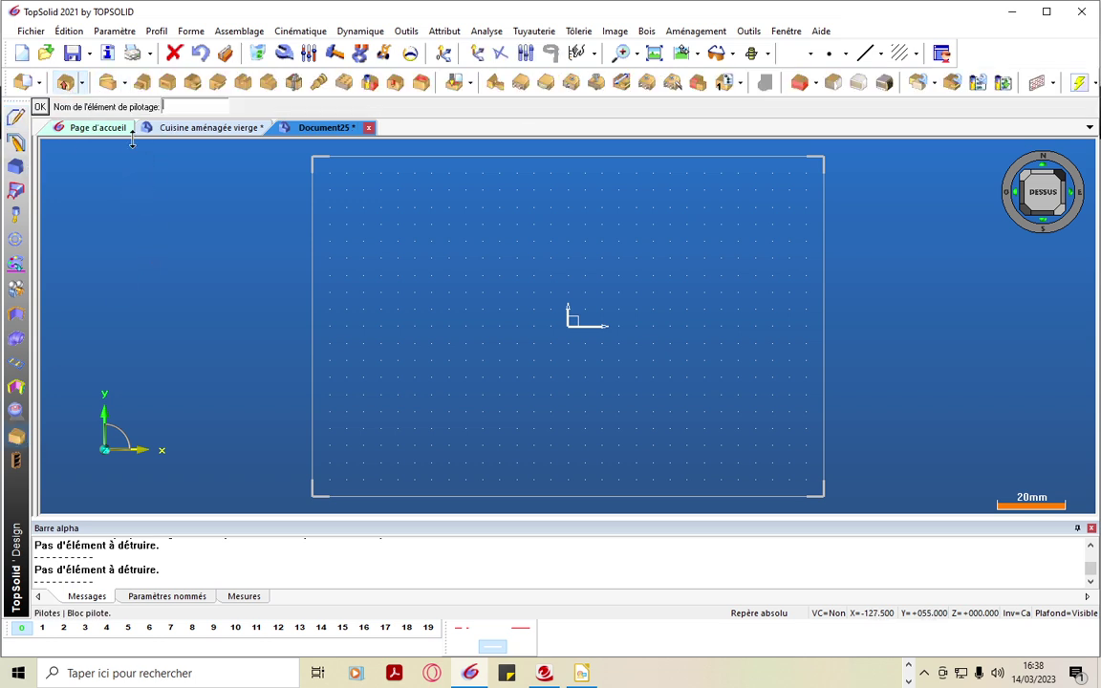
type("bp")
key("Return")
left_click(80, 107)
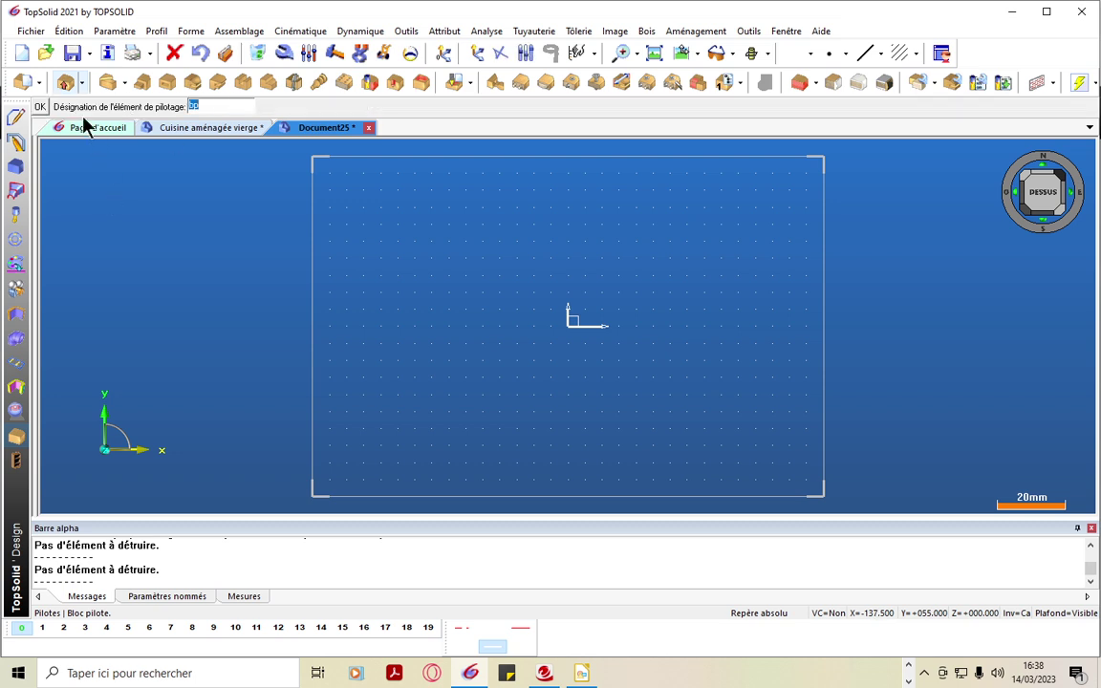
left_click(39, 107)
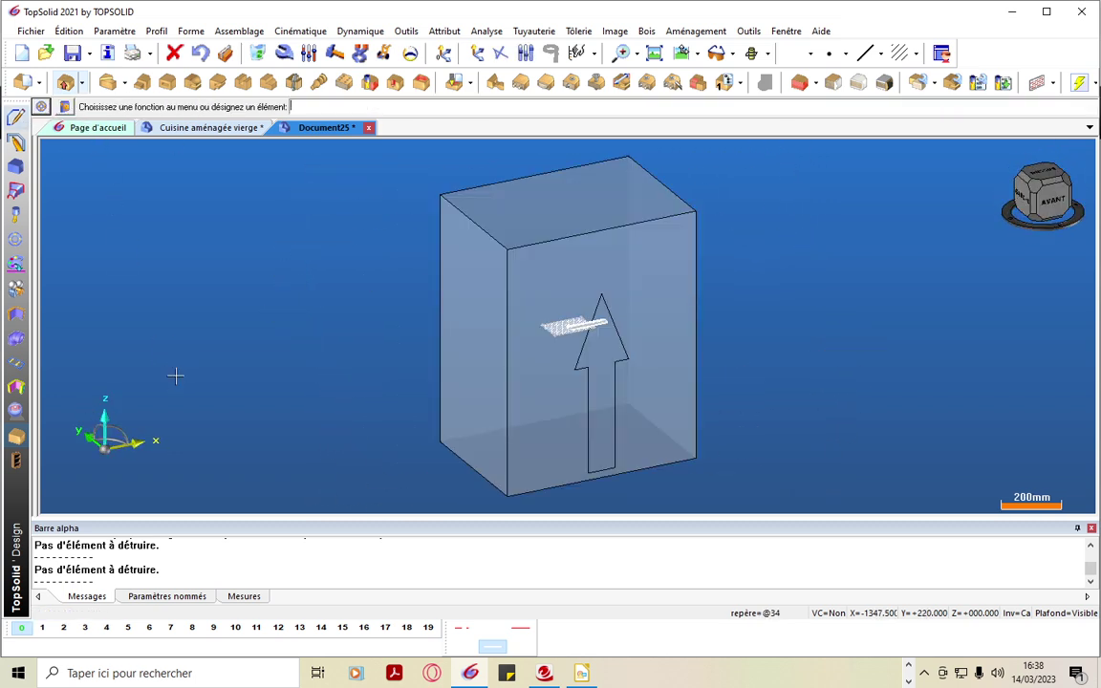
scroll(313, 290, "down", 1)
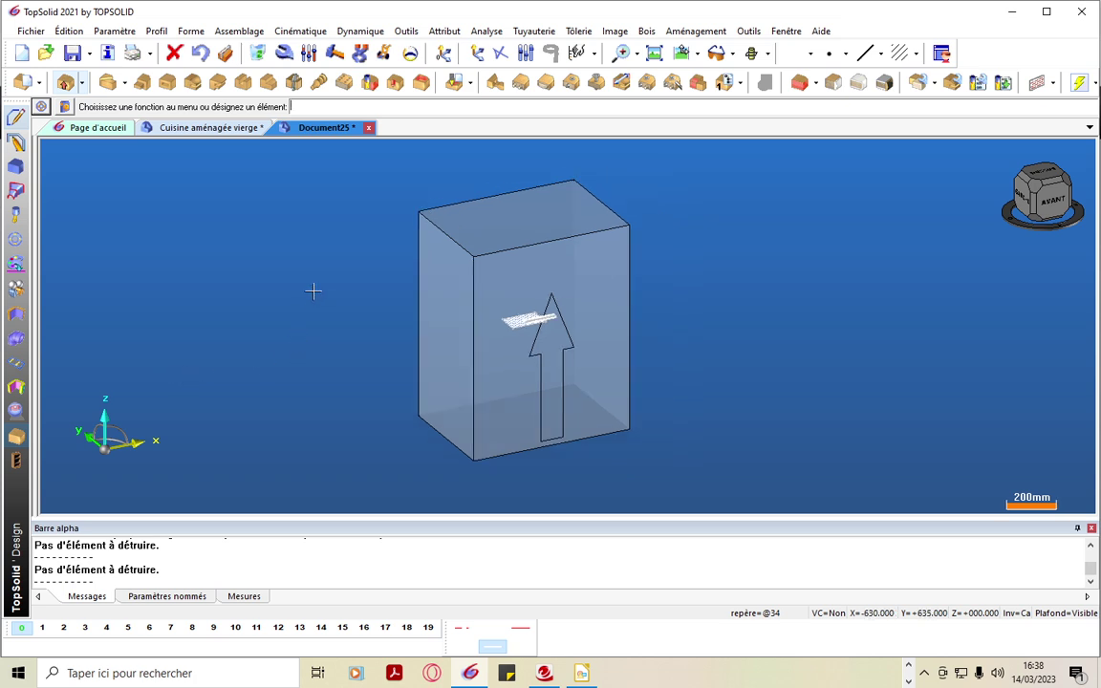
middle_click_drag(331, 355, 296, 280)
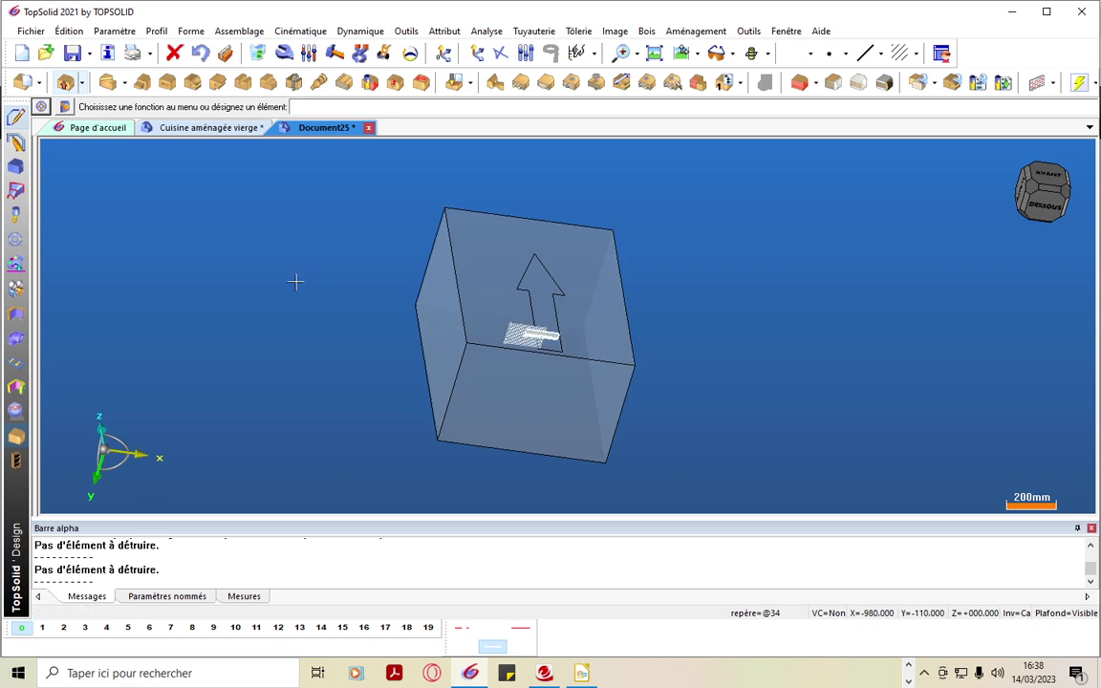
left_click(239, 31)
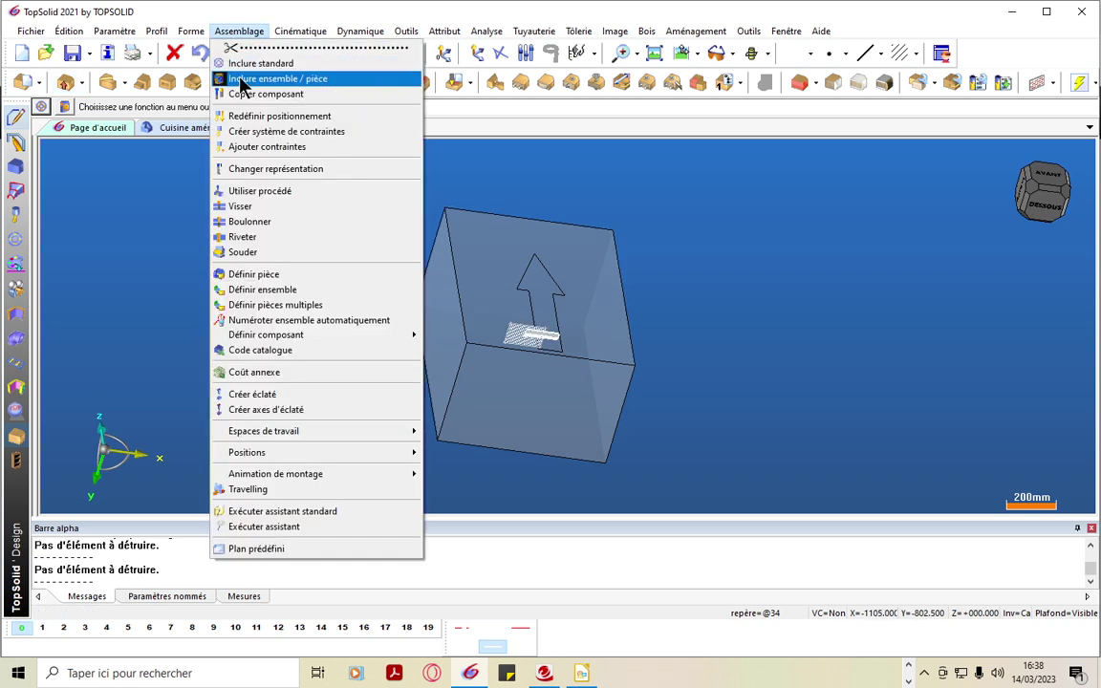
left_click(246, 79)
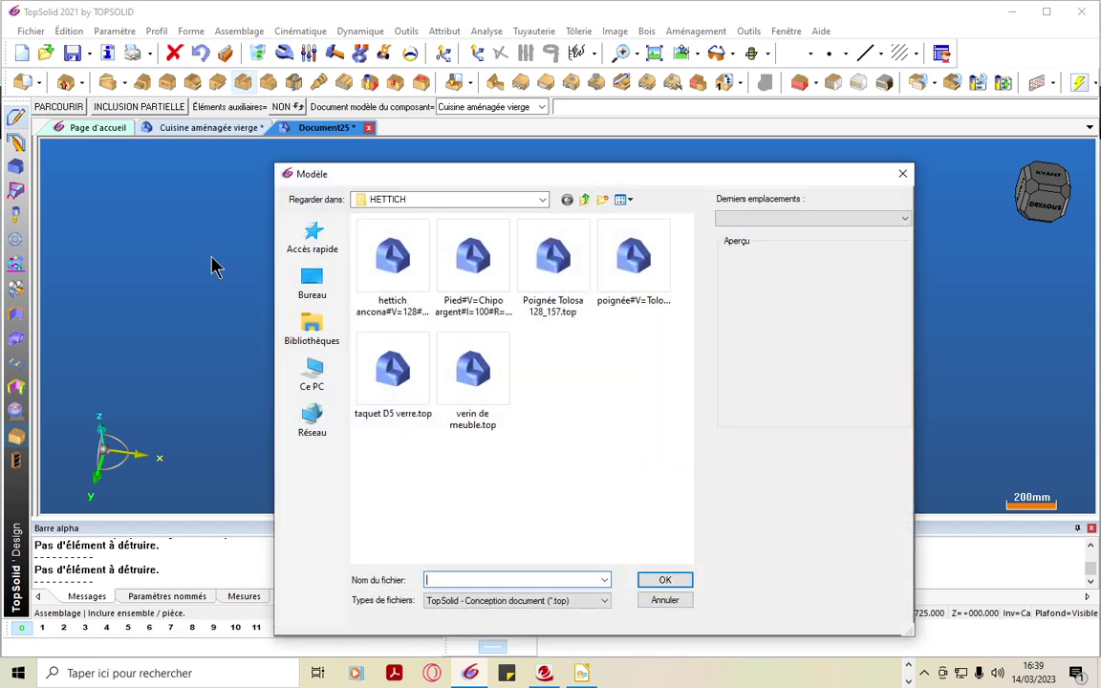
left_click(669, 602)
Include the standard HETTICH foot Chipo argent, version 100, on the block's underside near one corner, about 75 and 85 mm from the edges
left_click(255, 30)
left_click(253, 44)
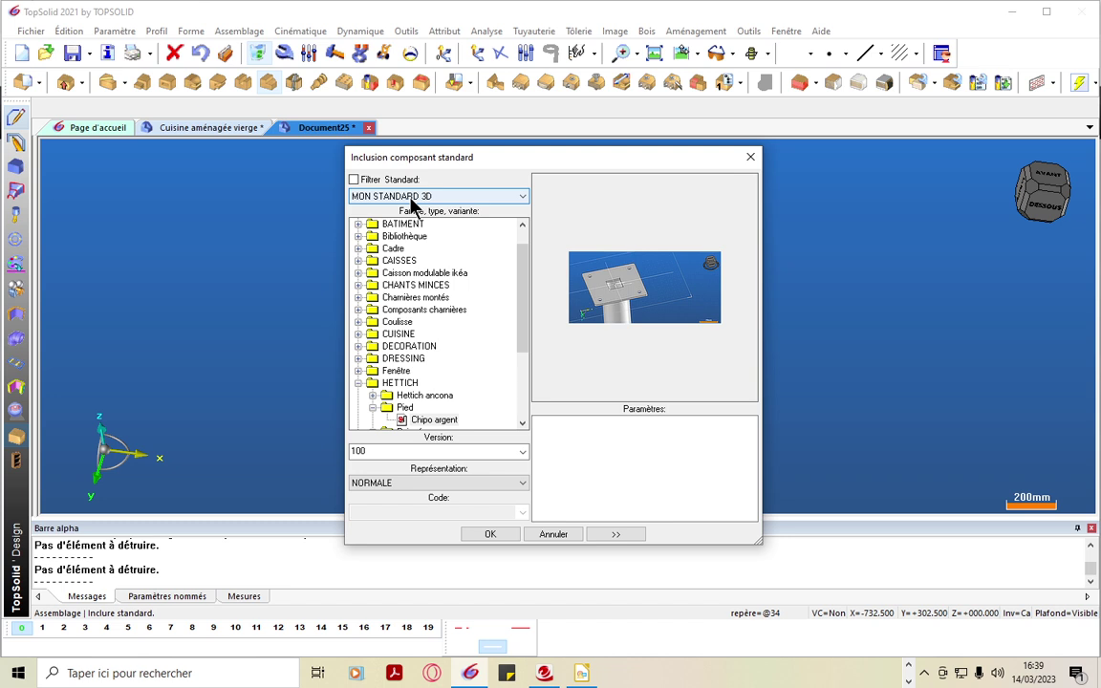
left_click(419, 420)
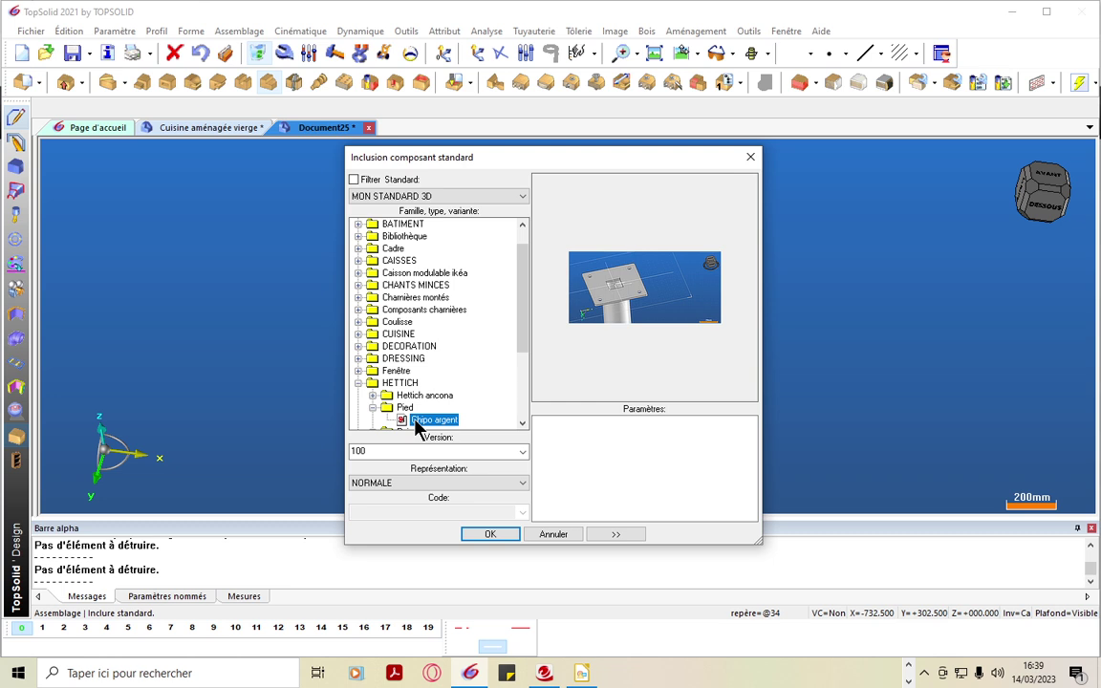
left_click(507, 539)
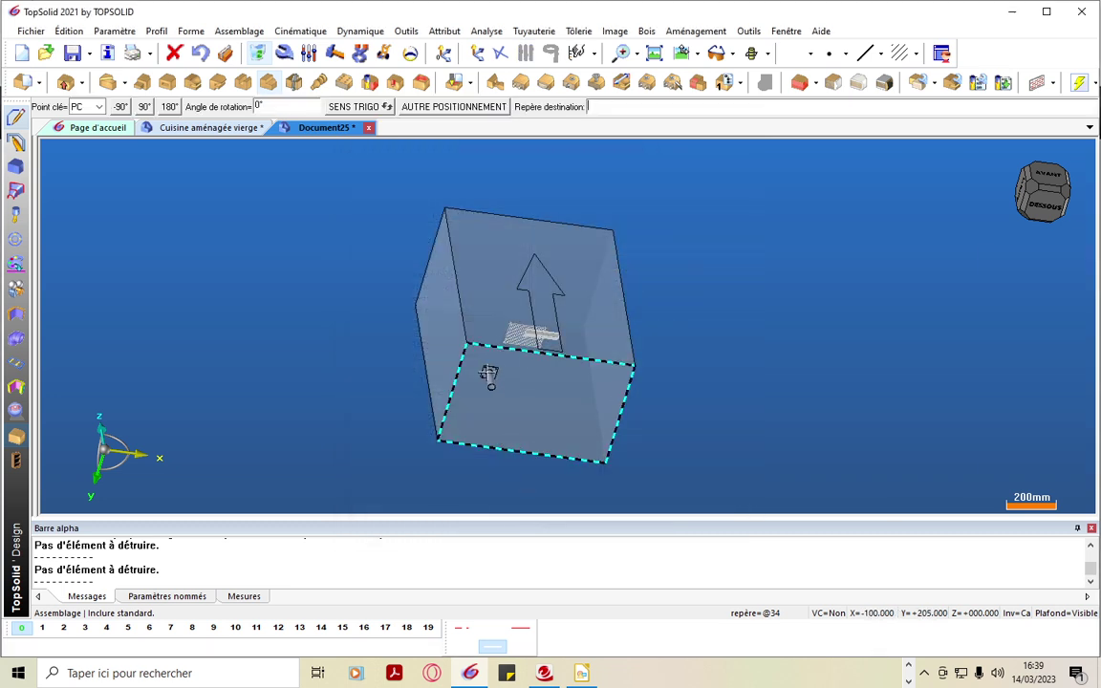
scroll(490, 459, "up", 3)
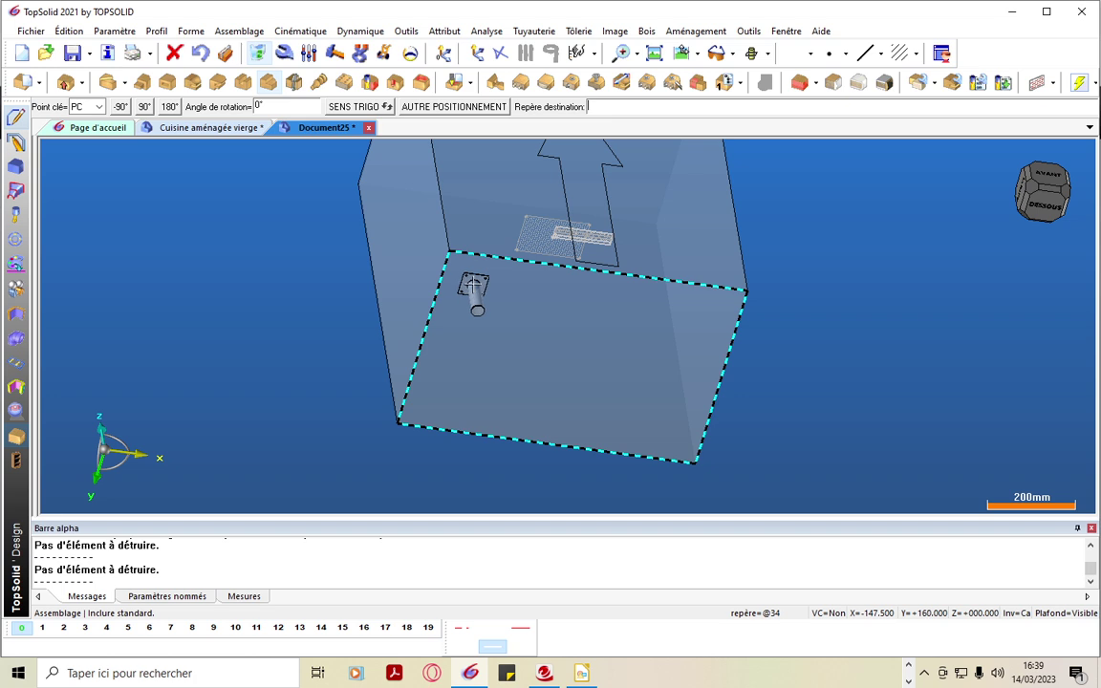
left_click(473, 284)
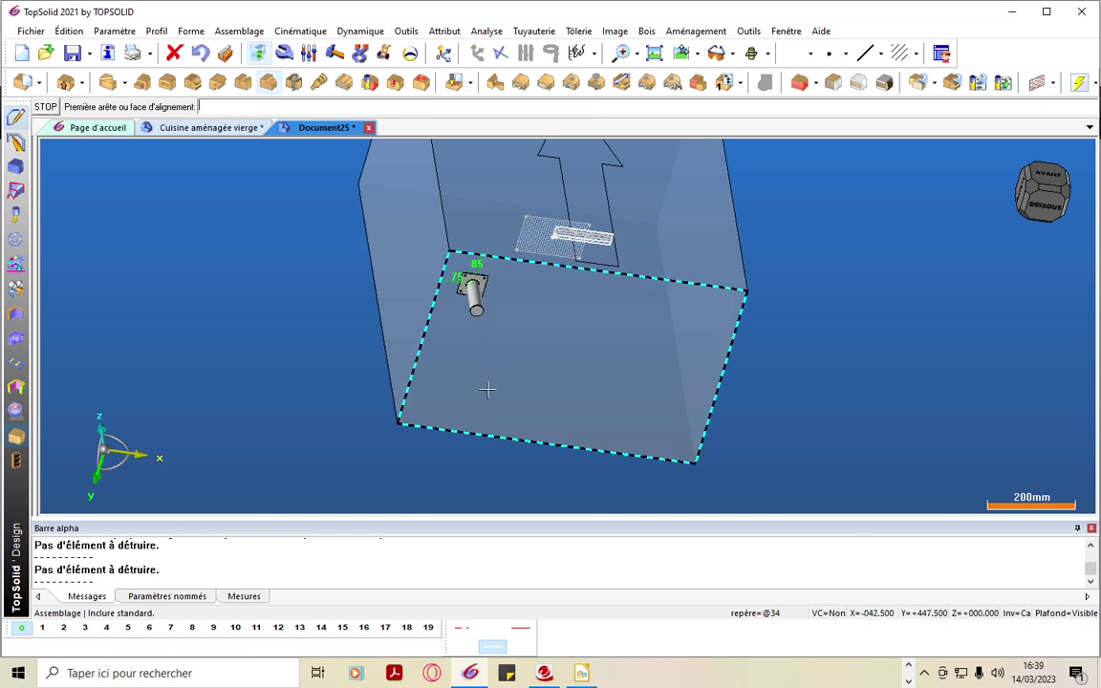
left_click(811, 336)
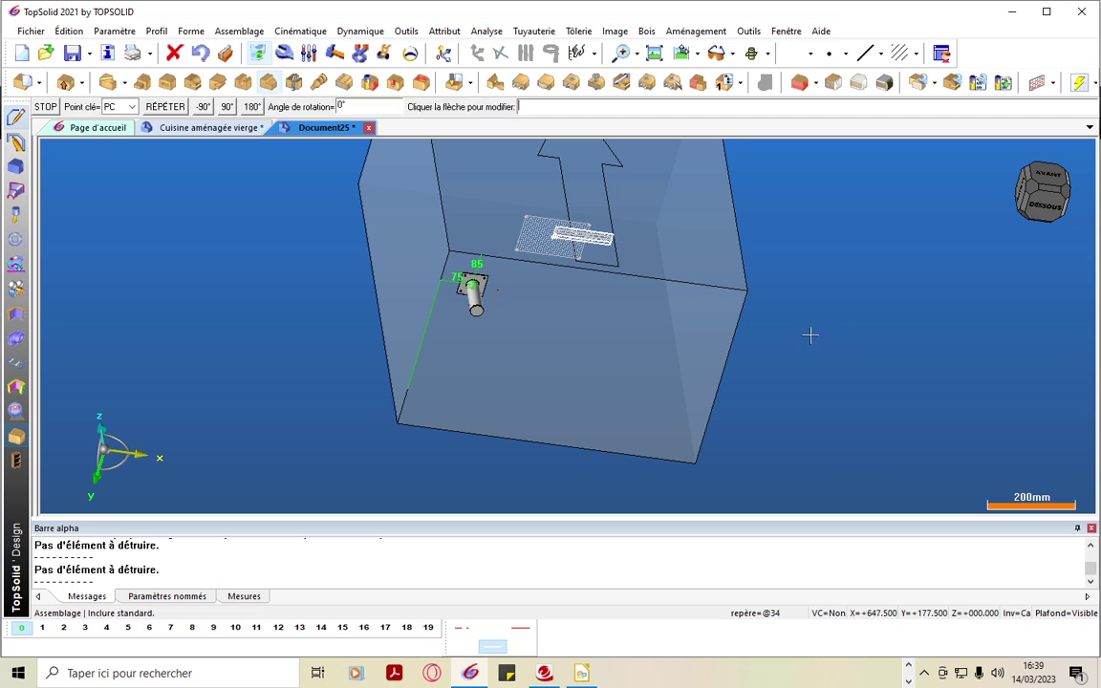
left_click(811, 336)
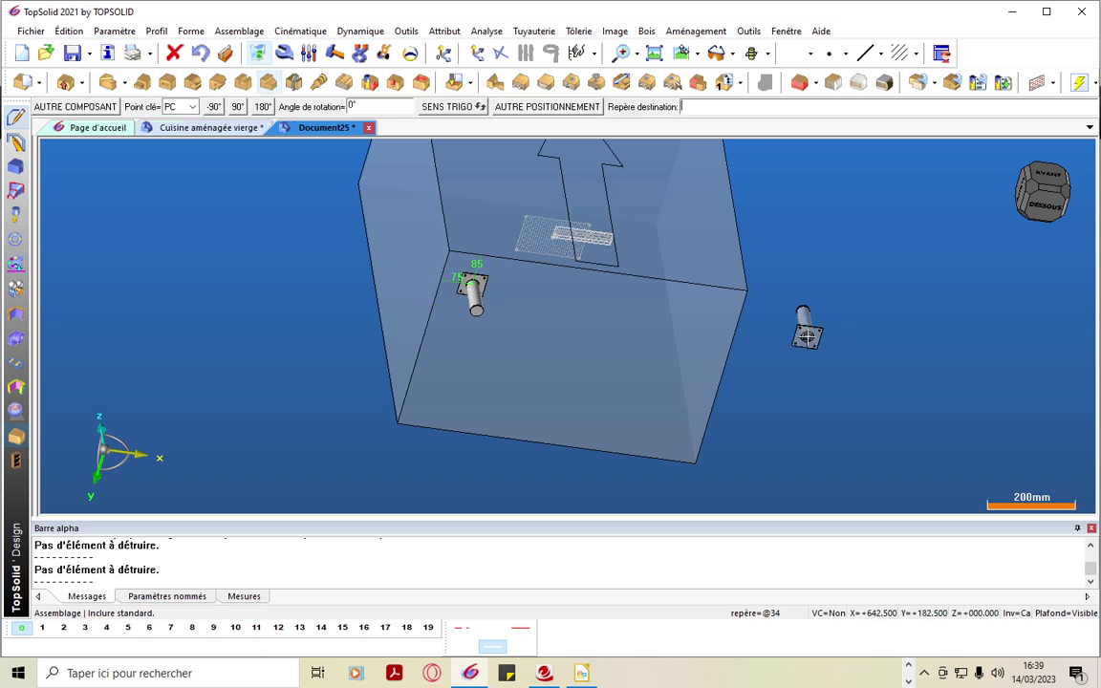
Place three more identical feet near the other corners of the block's underside, about 70 to 110 mm from the nearest edges
left_click(700, 325)
left_click(797, 332)
left_click(796, 332)
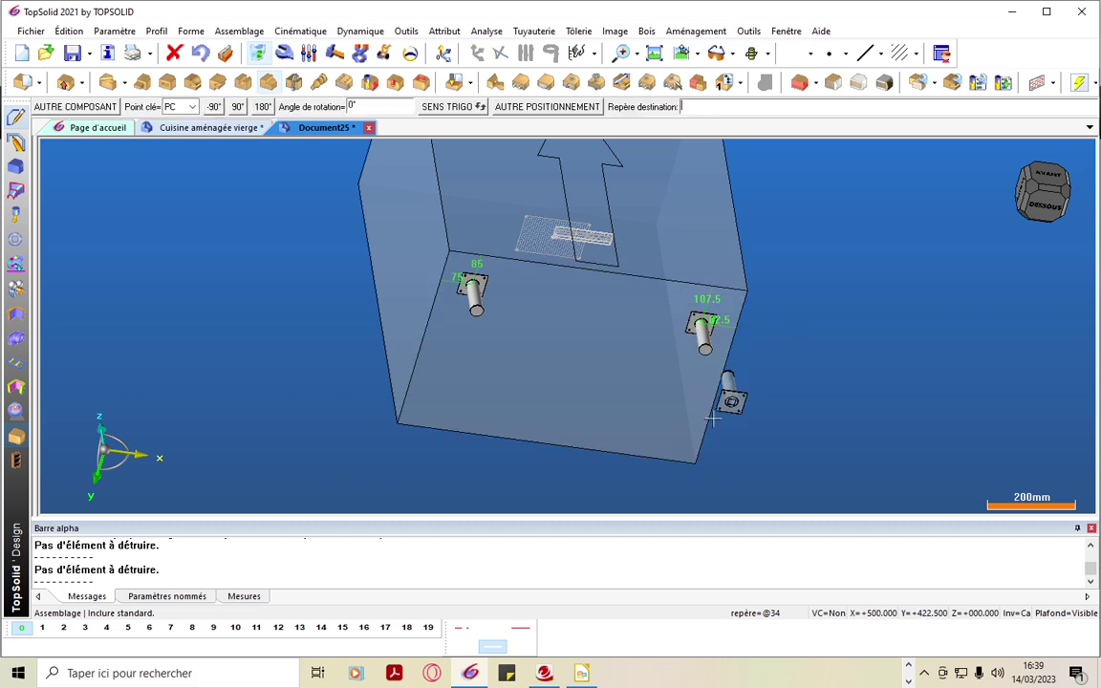
left_click(672, 442)
left_click(786, 411)
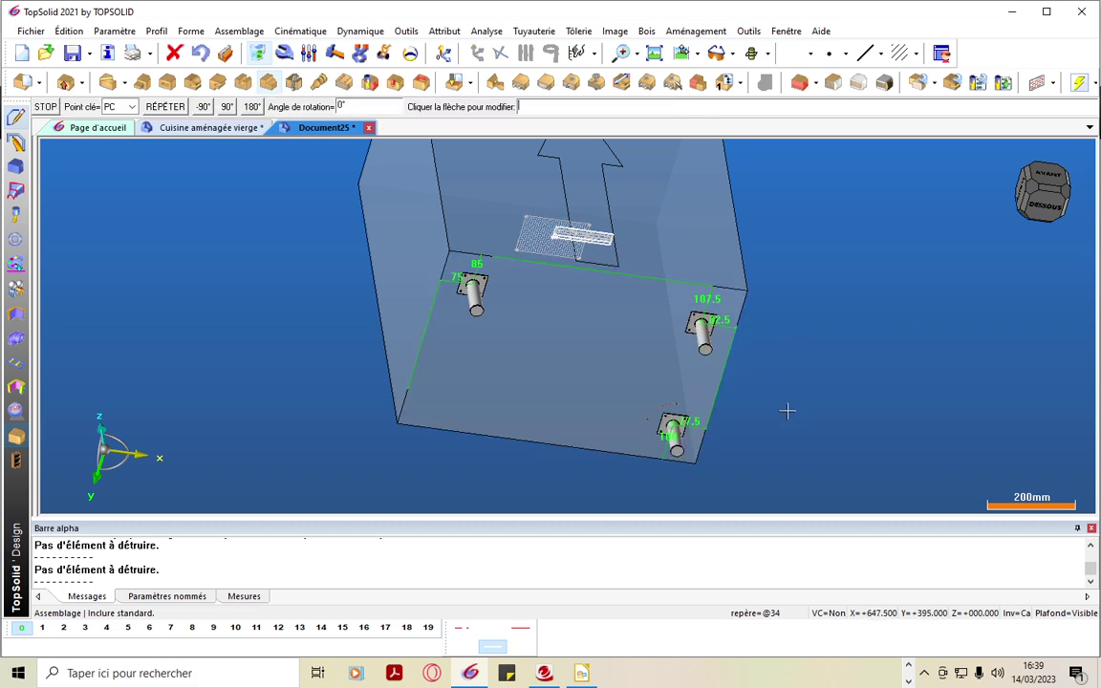
left_click(786, 411)
left_click(433, 397)
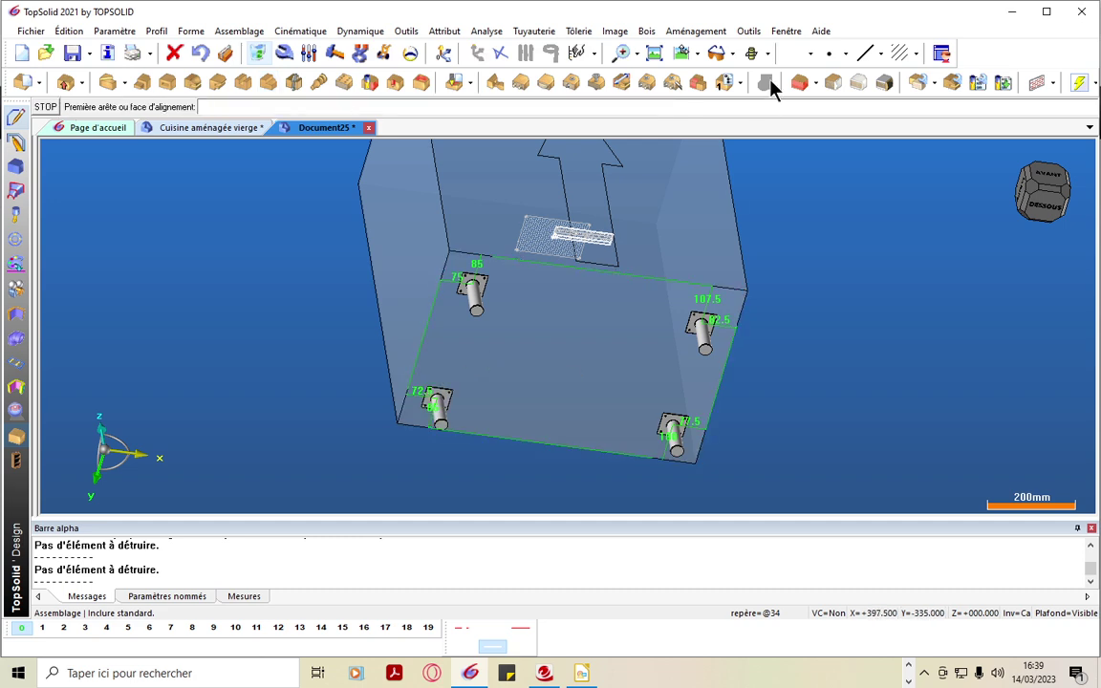
Examine the positions of the four feet and their edge distances from above and from below
left_click(681, 54)
scroll(420, 296, "up", 5)
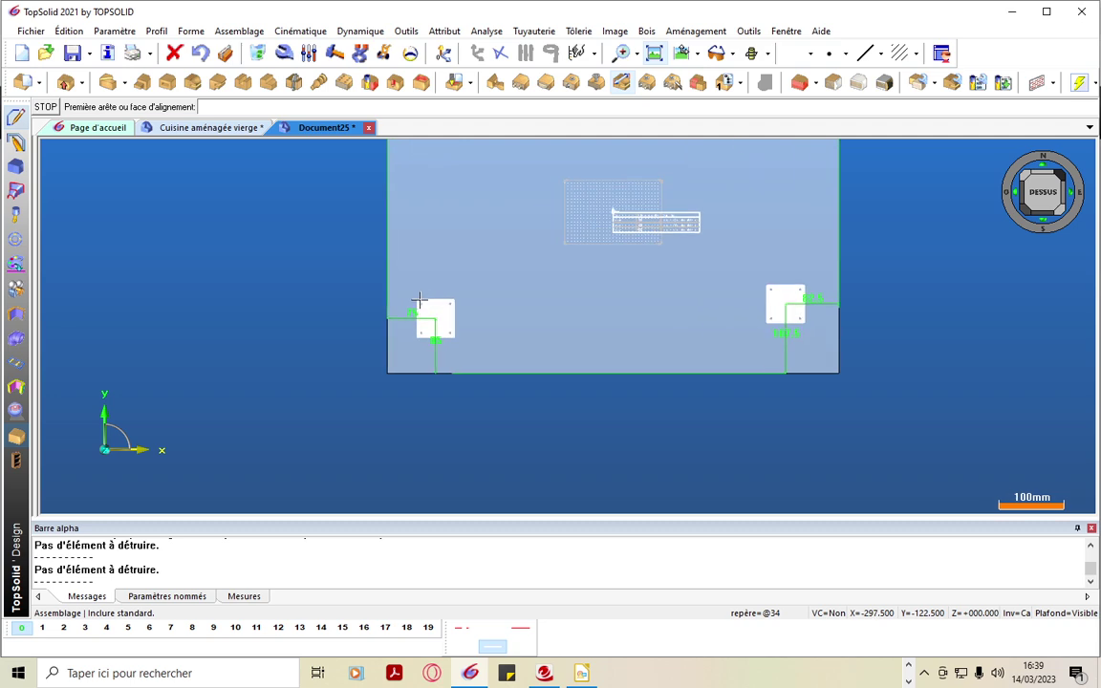
scroll(421, 326, "down", 5)
middle_click_drag(512, 417, 483, 263)
scroll(455, 214, "down", 6)
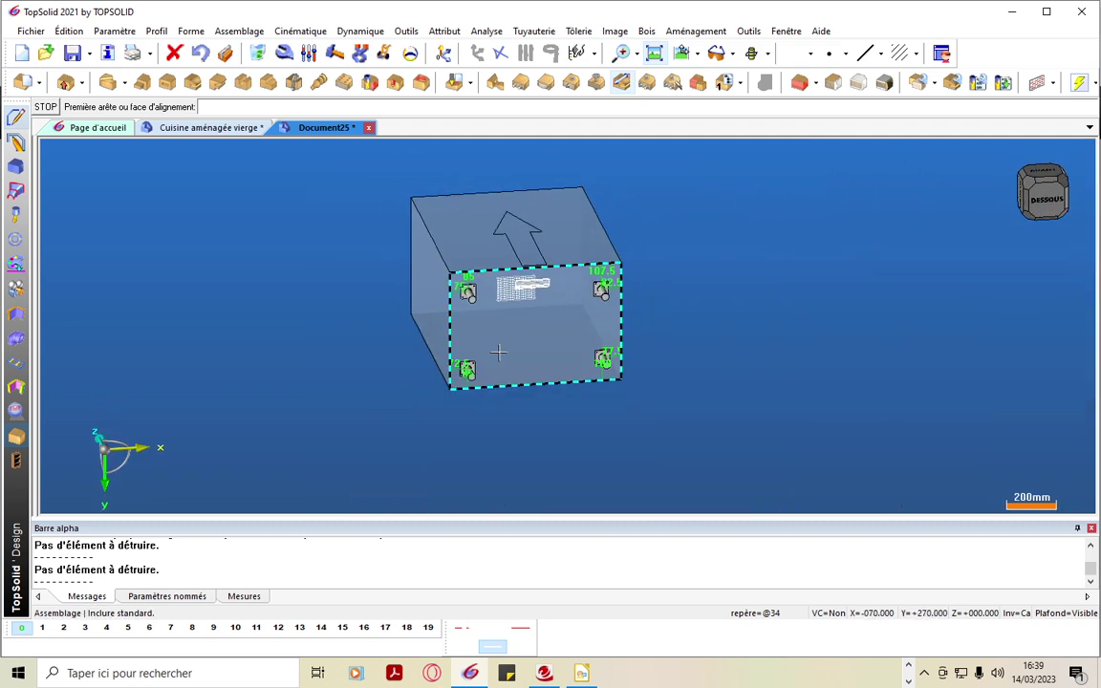
scroll(522, 271, "up", 3)
scroll(473, 304, "up", 3)
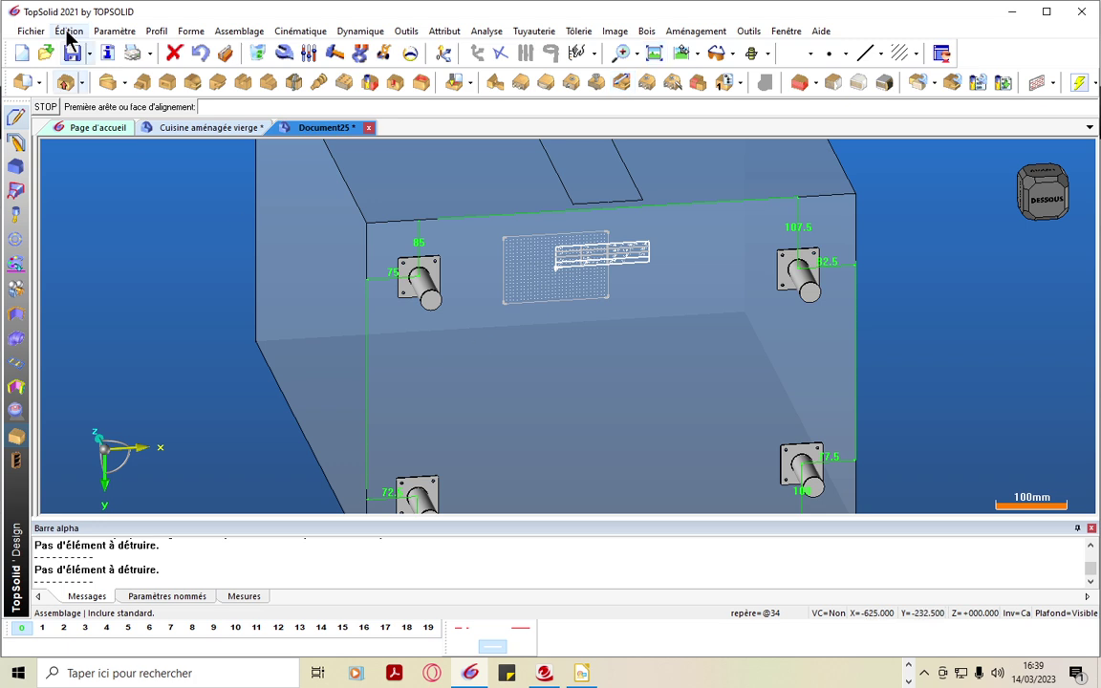
Create a length parameter of 40 mm named Decp with the designation décalage pied
left_click(111, 34)
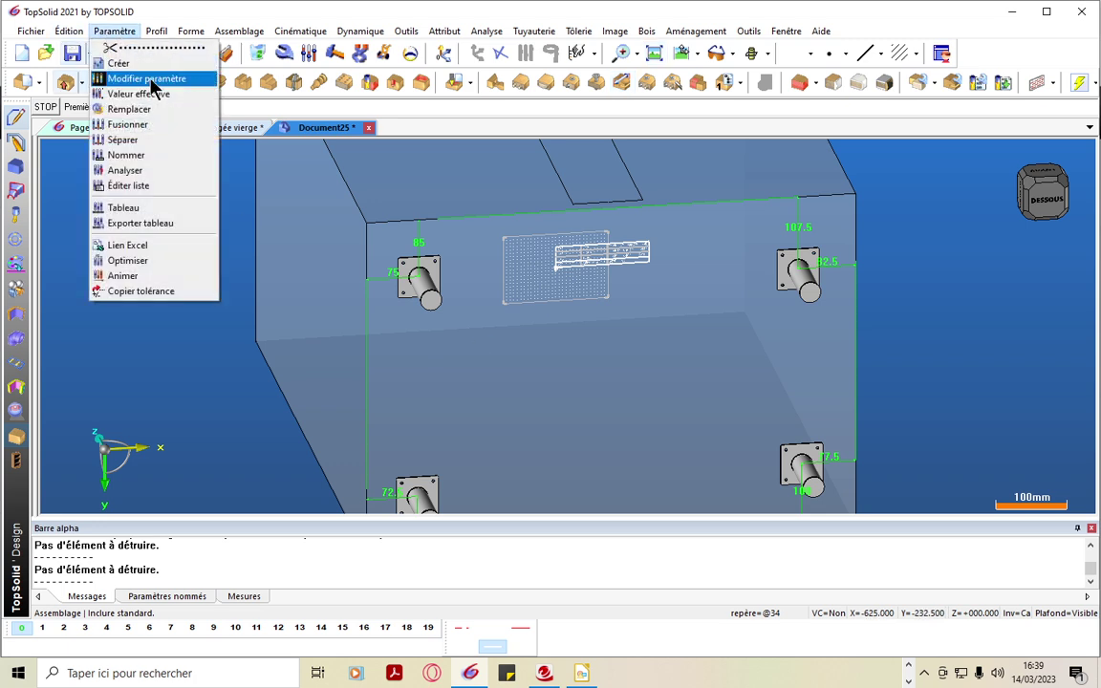
left_click(139, 64)
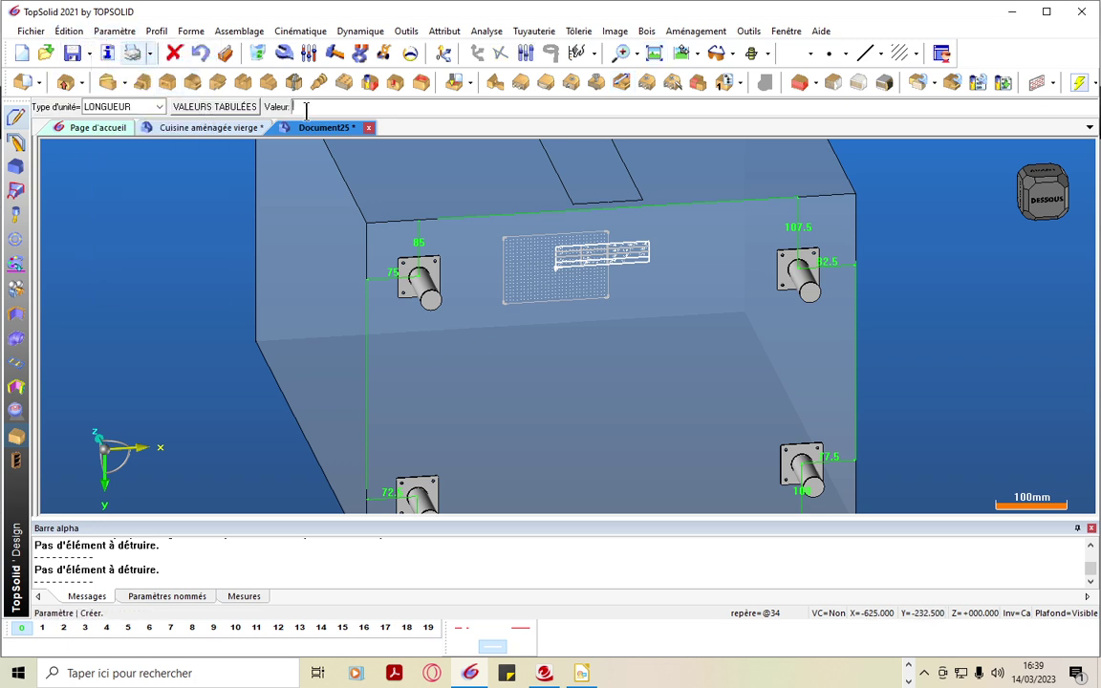
type("40.")
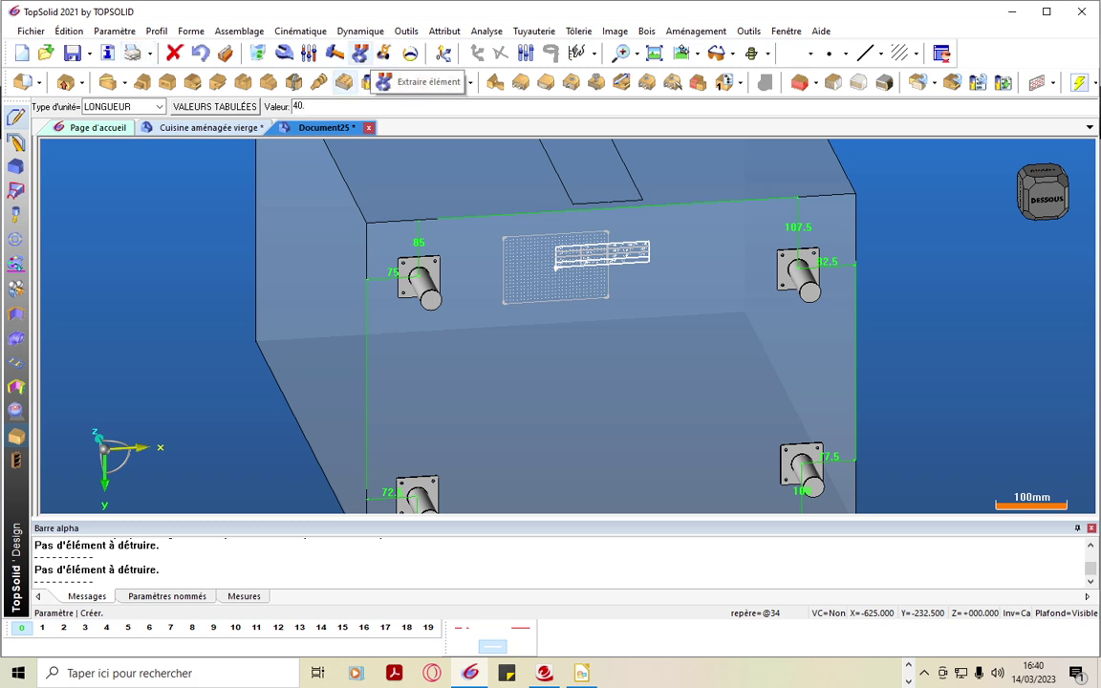
key("Return")
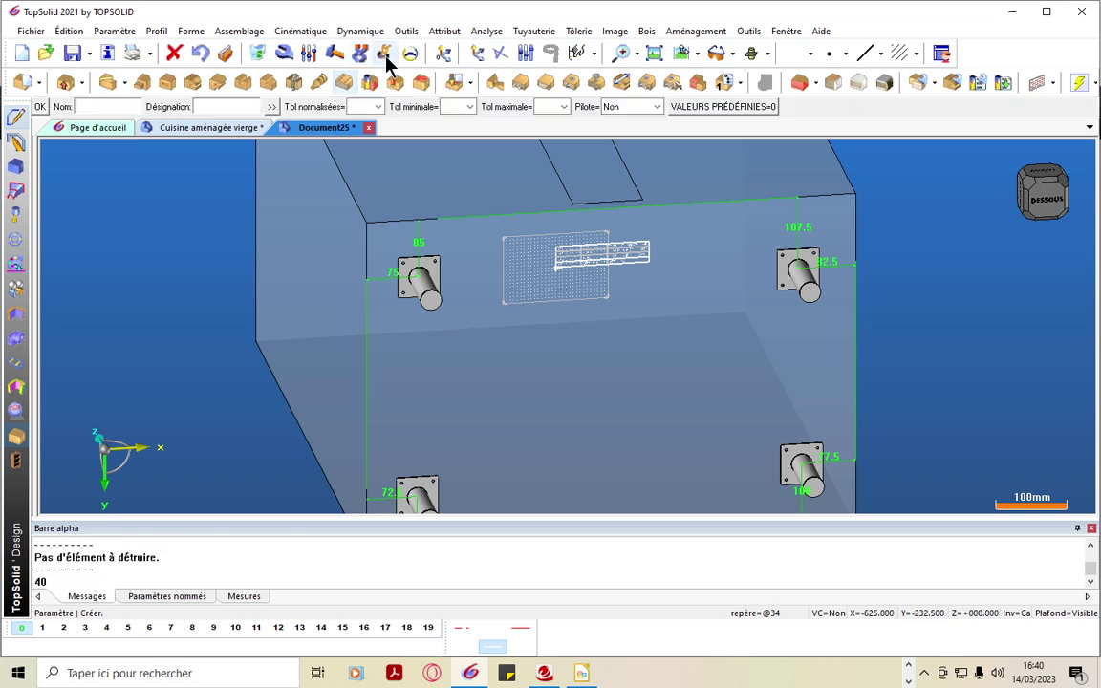
type("Decp")
left_click(226, 109)
type("décalage pied")
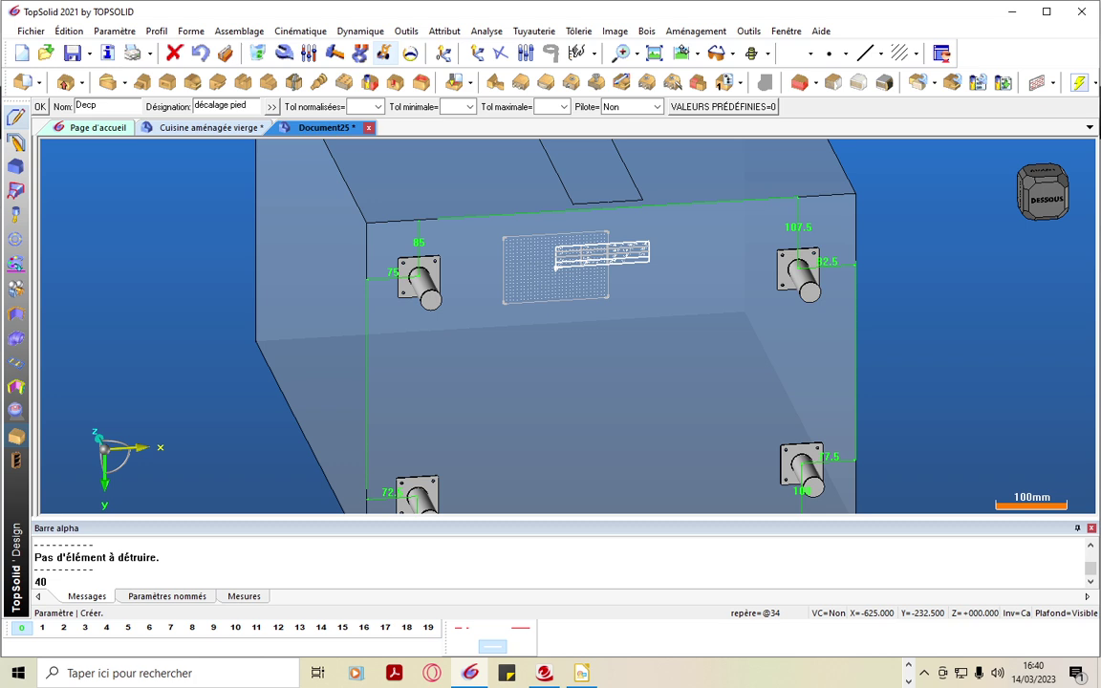
left_click(40, 107)
left_click(41, 108)
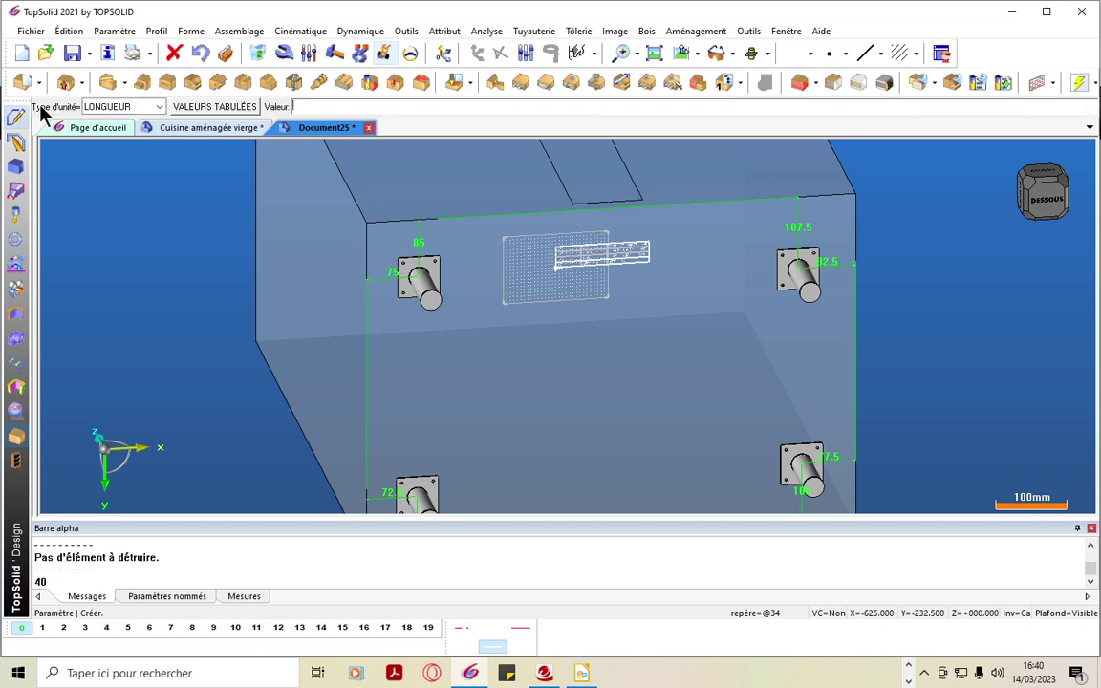
Define the Decp parameter as a driver by setting its Pilote value to Oui in the parameter list
left_click(114, 31)
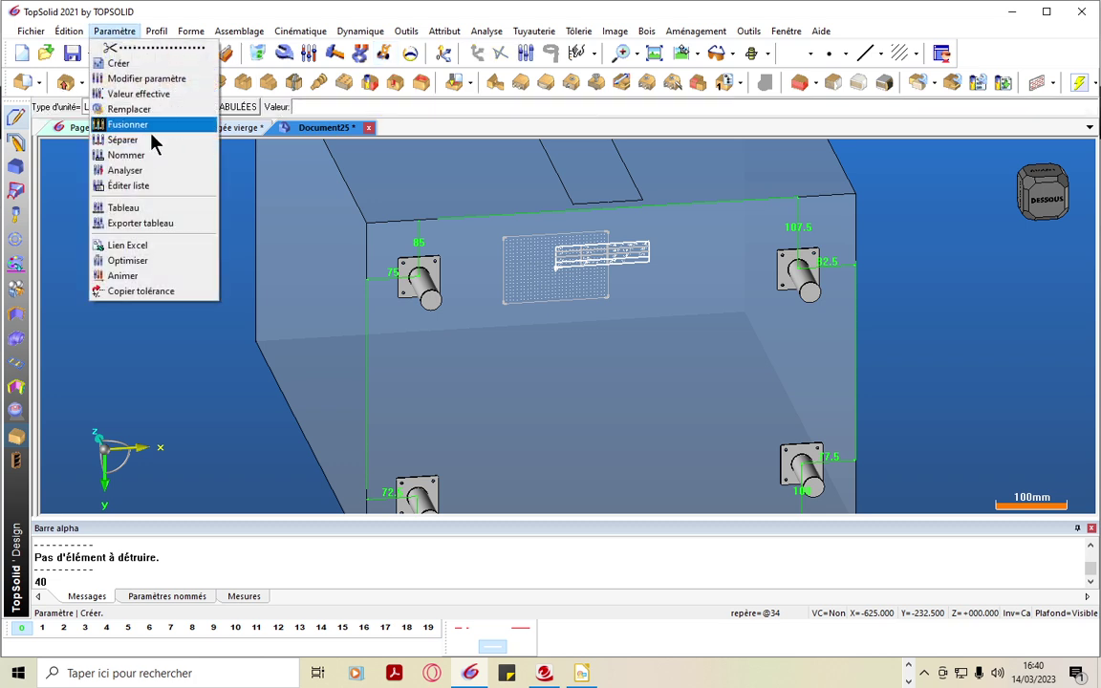
left_click(142, 188)
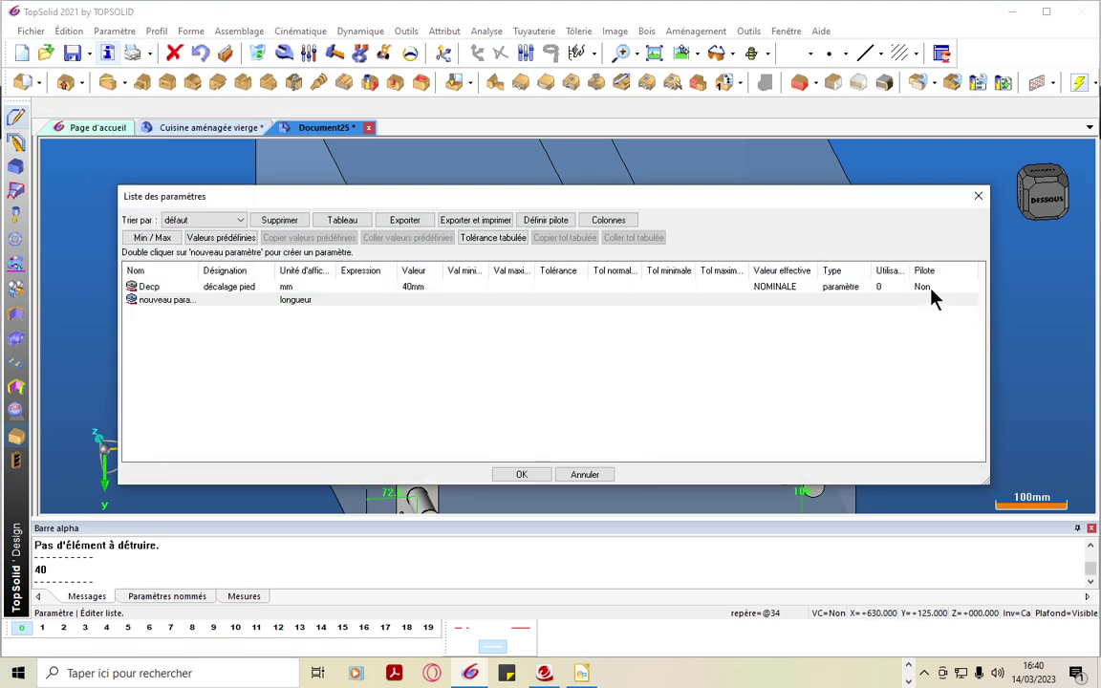
left_click(930, 289)
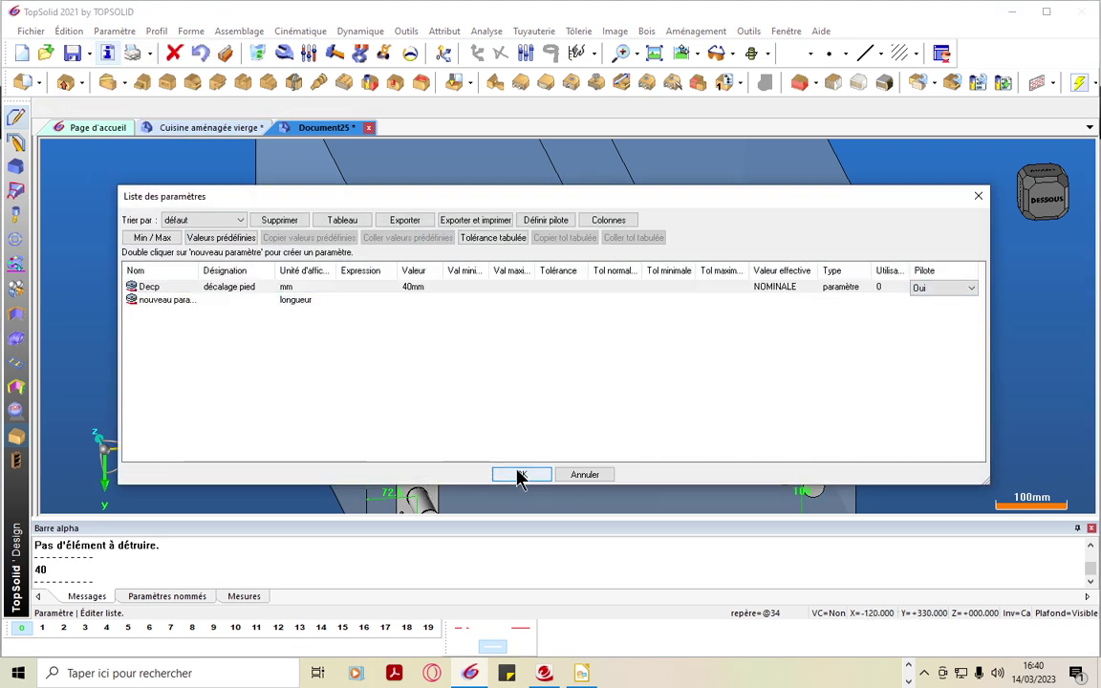
left_click(521, 474)
Show the element tree and display the document's driver set in it
double_click(36, 219)
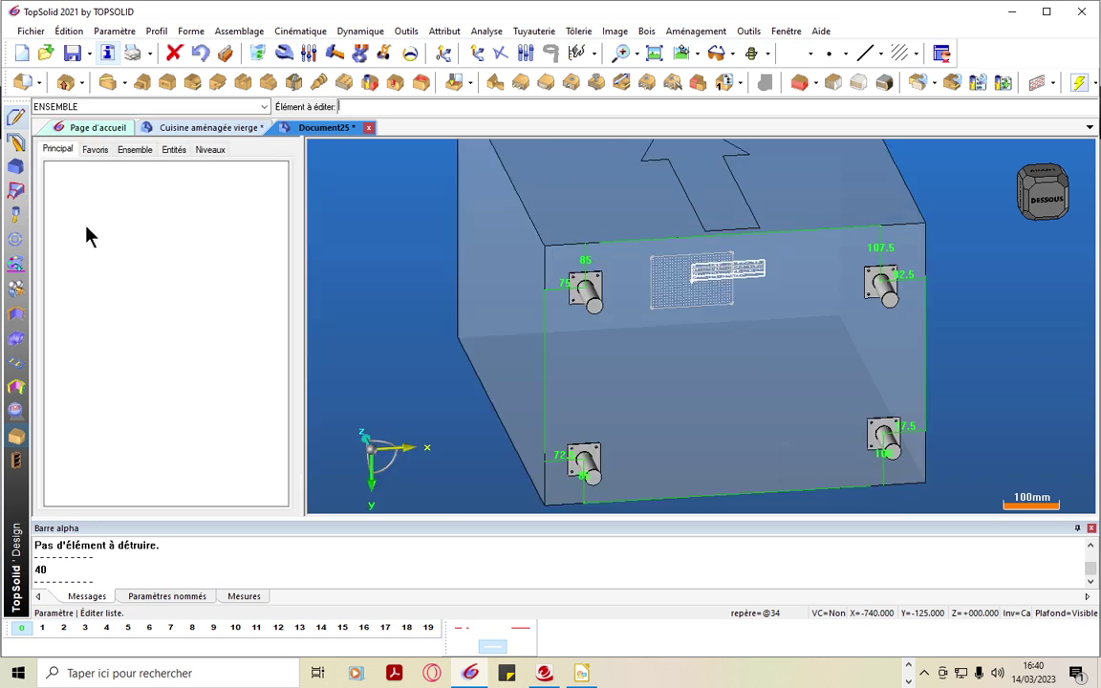
left_click(139, 153)
right_click(105, 263)
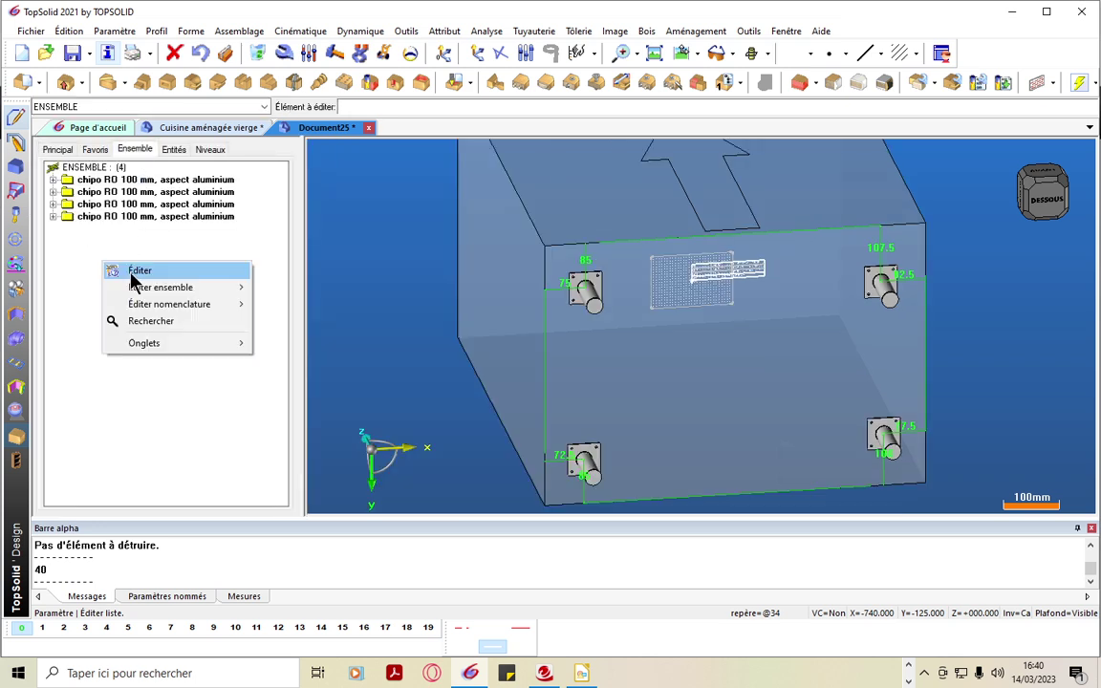
mouse_move(150, 289)
left_click(276, 339)
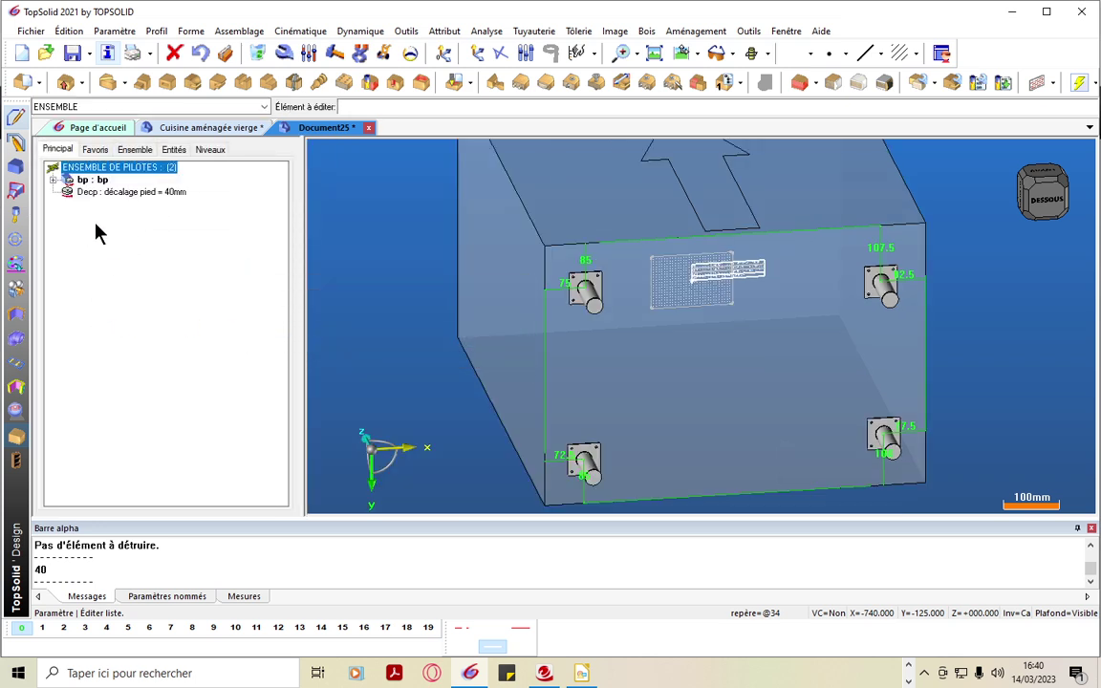
Replace the 85 mm edge distance of the first foot with the Decp parameter
left_click(310, 55)
left_click(583, 259)
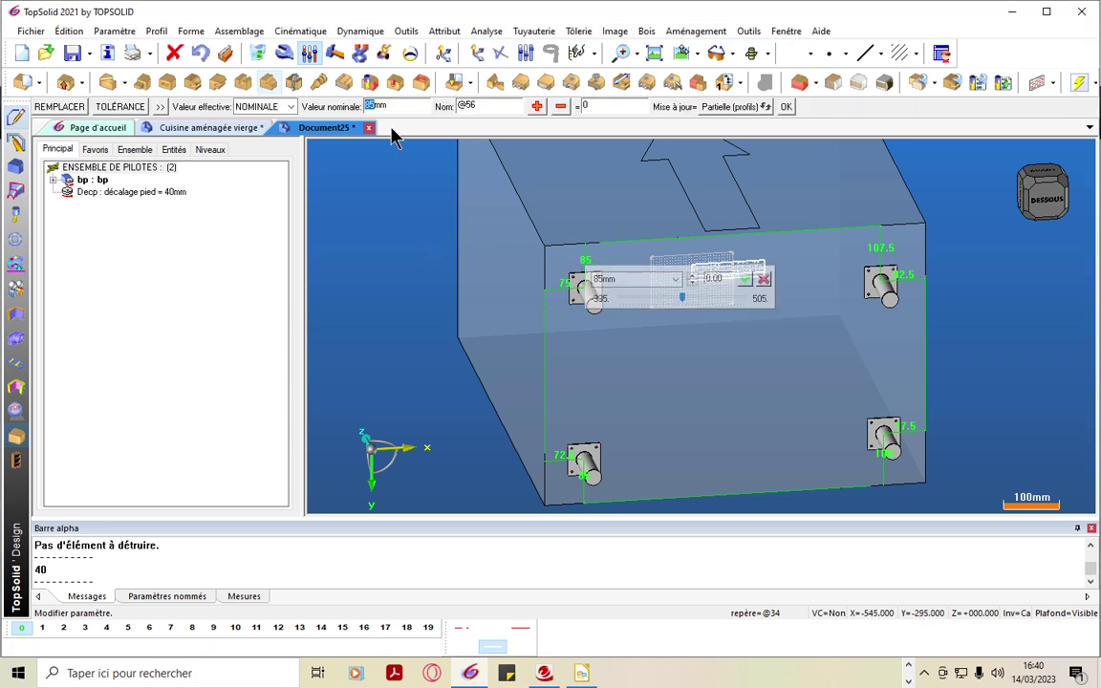
left_click_drag(391, 102, 346, 100)
type("D")
key("Return")
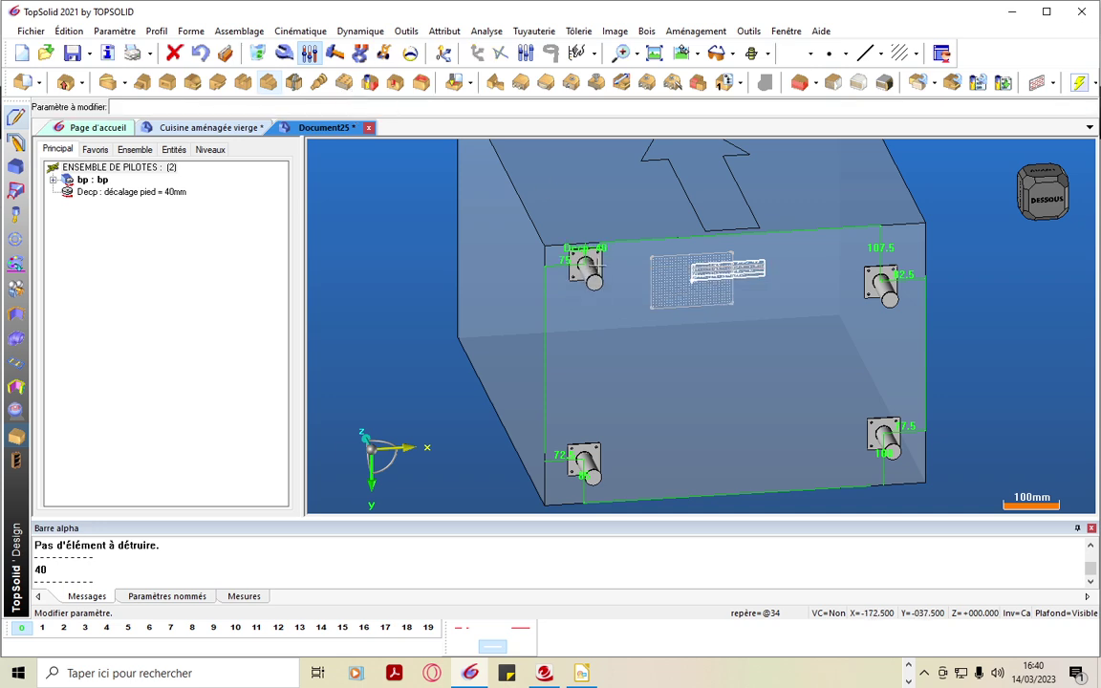
scroll(591, 258, "up", 3)
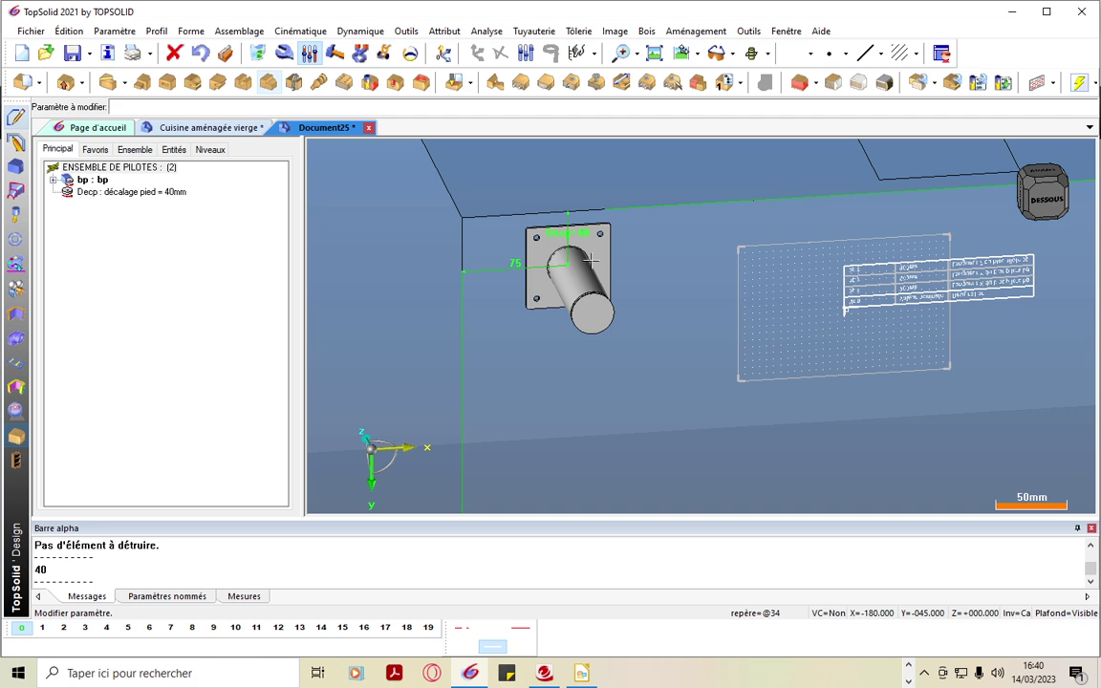
Test the driven foot position by setting Decp to 70 mm, then to 60 mm
double_click(171, 195)
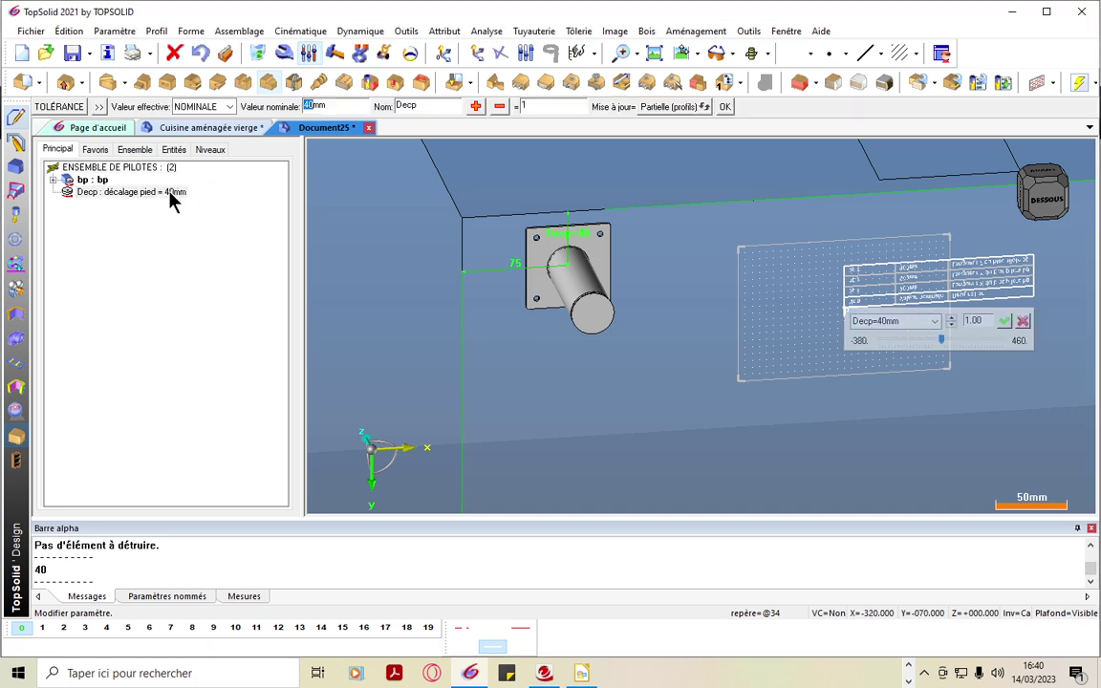
type("70")
key("Return")
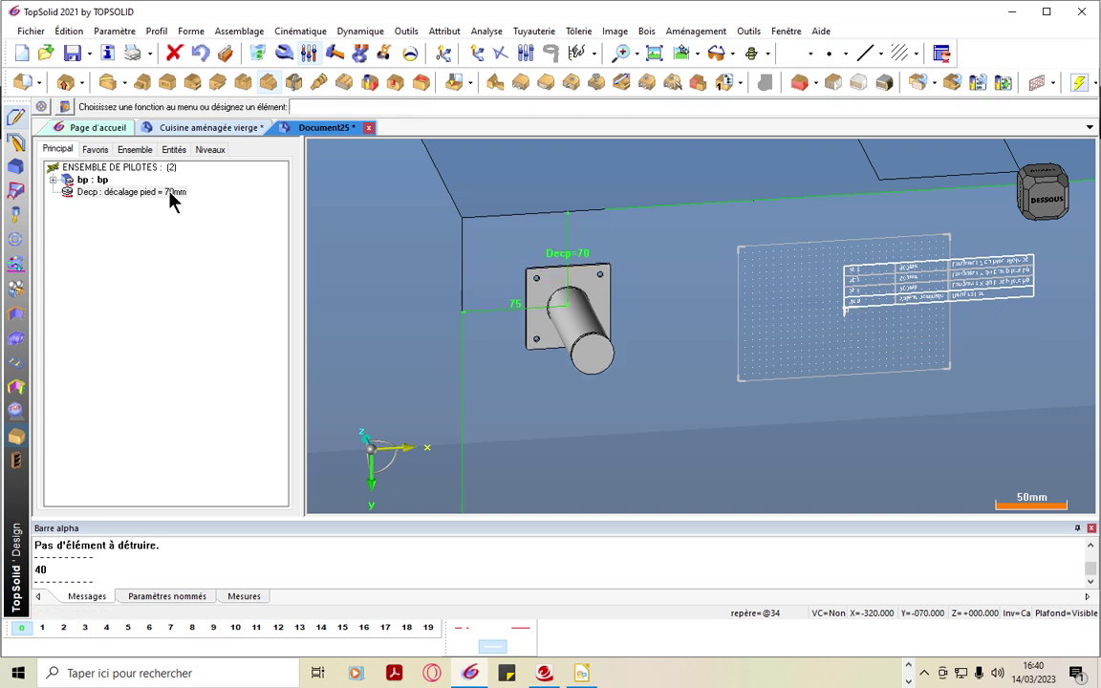
double_click(170, 192)
type("60mm")
key("Return")
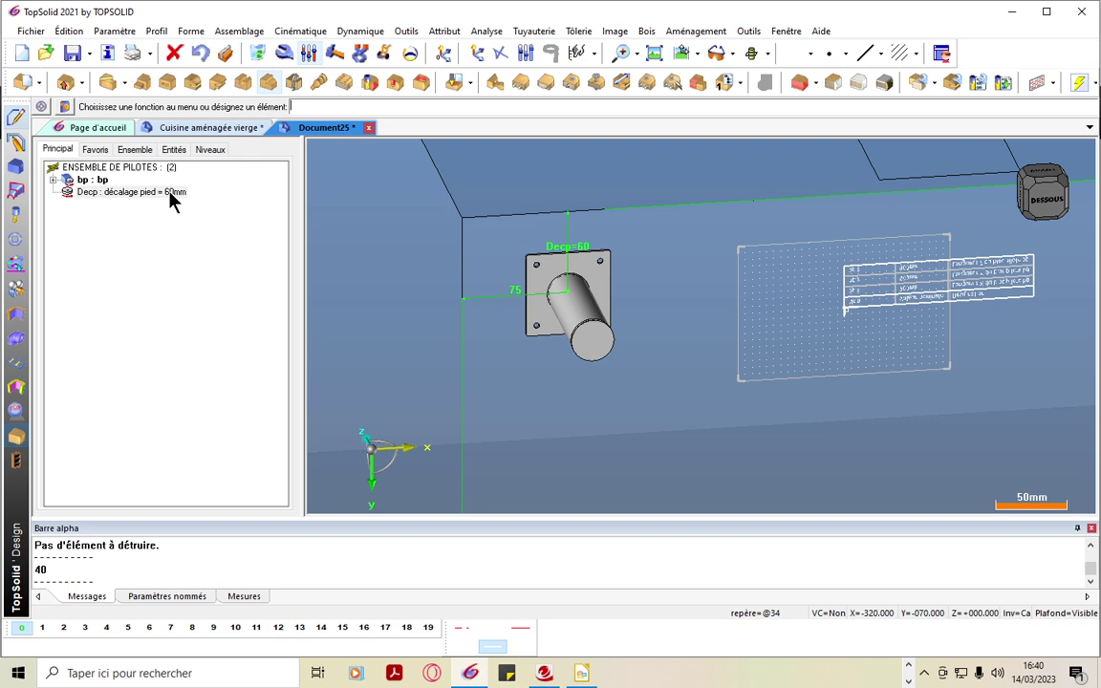
Merge the first foot's 75 mm edge distance into the Decp parameter, keeping Decp
scroll(427, 222, "down", 2)
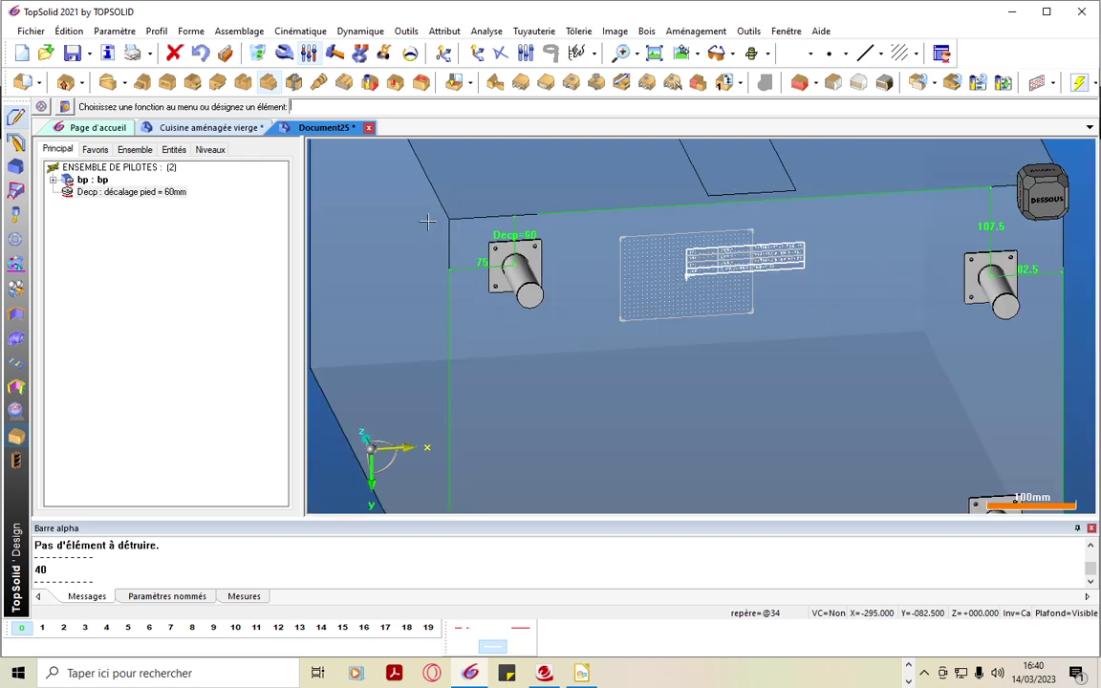
scroll(428, 221, "up", 2)
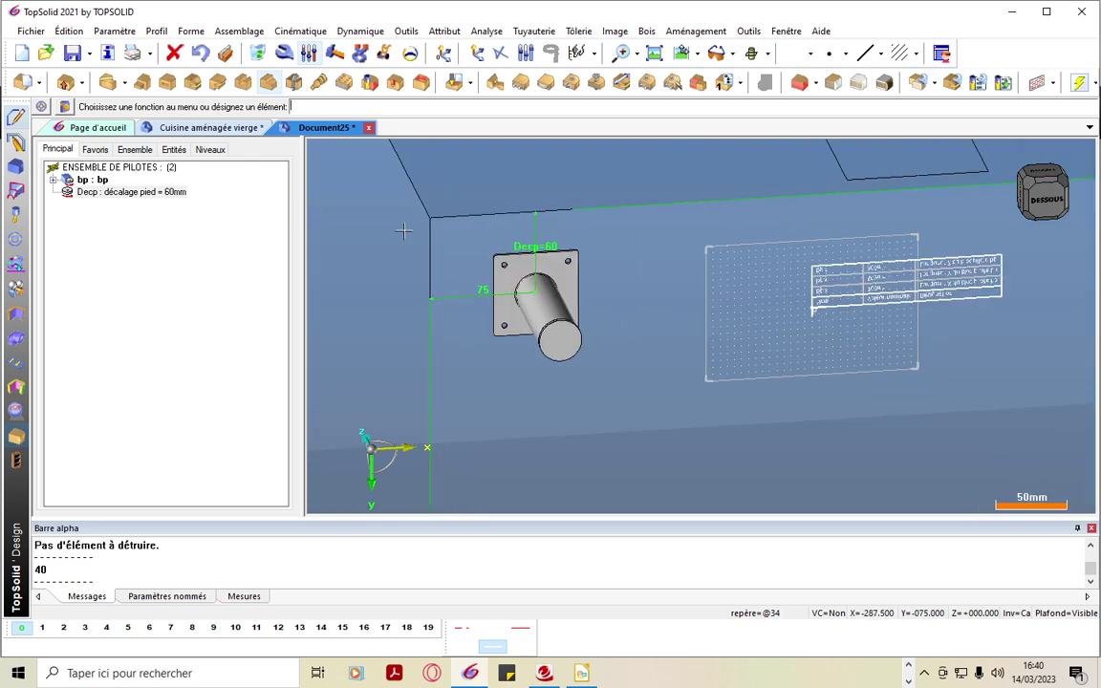
scroll(452, 219, "down", 3)
scroll(446, 221, "up", 1)
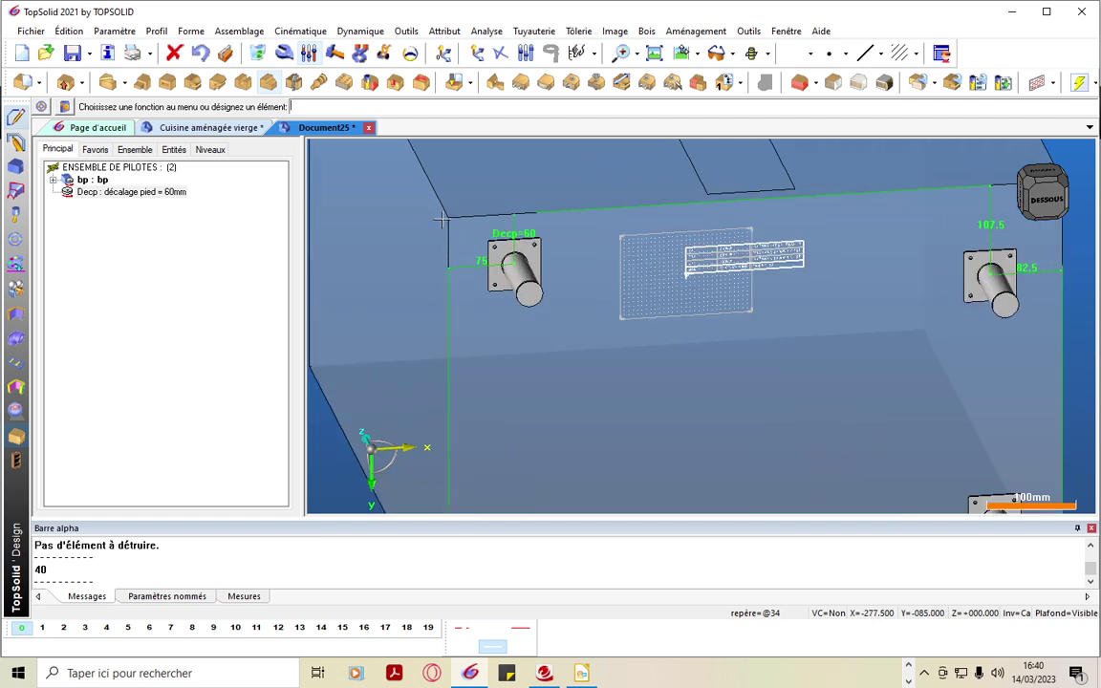
scroll(445, 222, "up", 2)
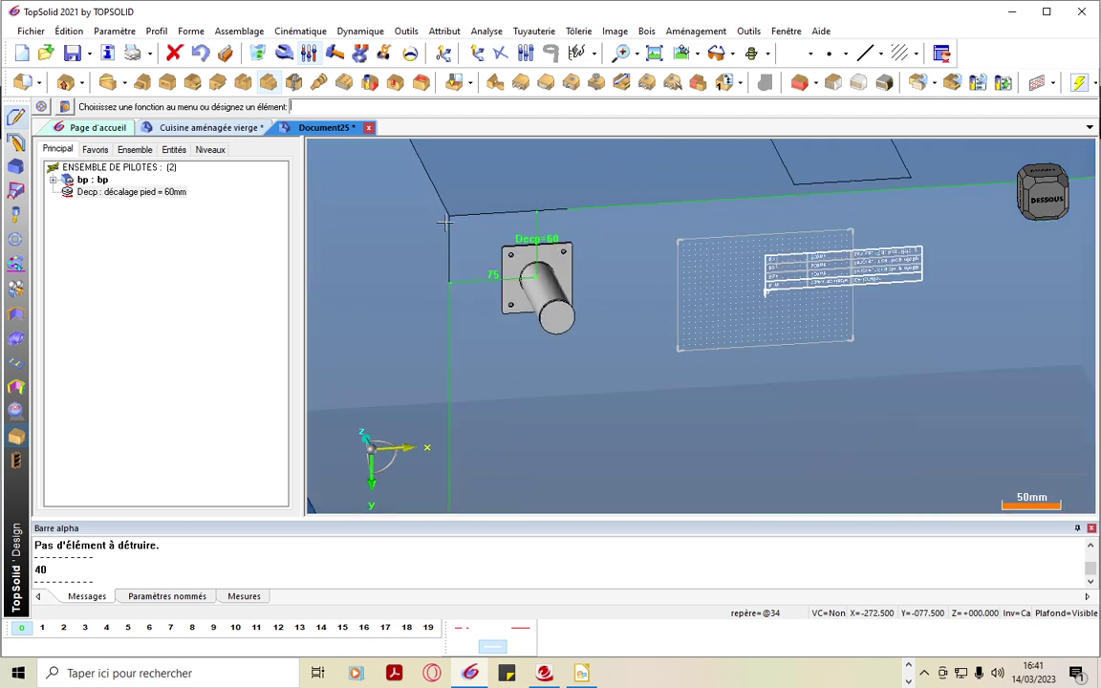
left_click(116, 32)
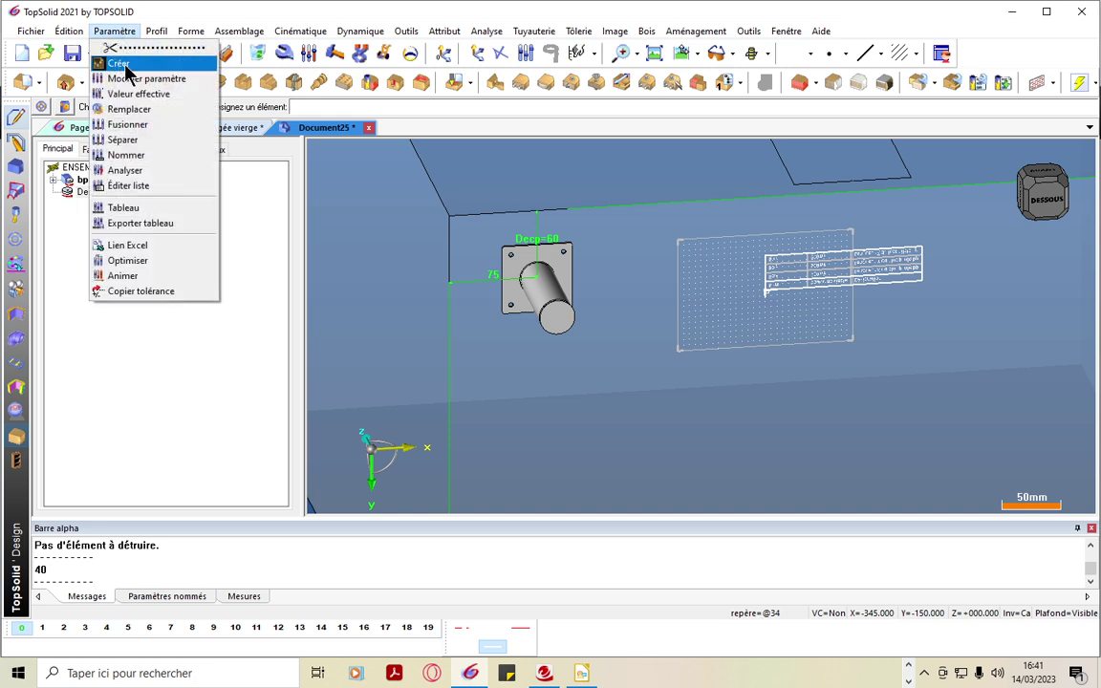
left_click(122, 124)
left_click(533, 238)
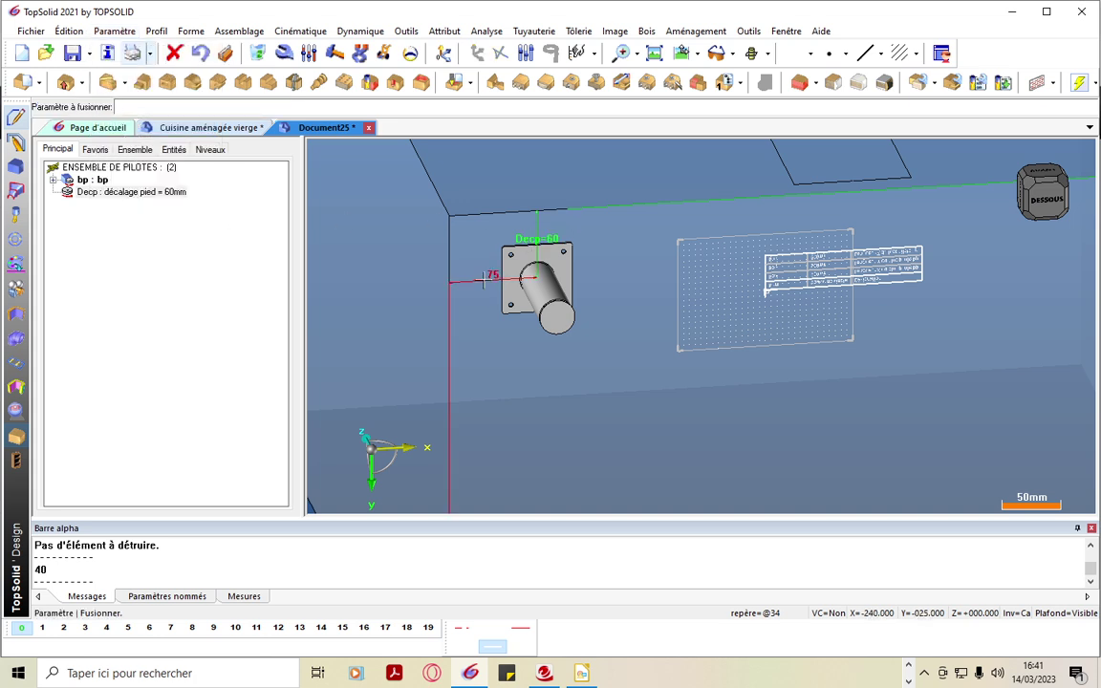
left_click(493, 276)
Merge the edge distances of the other three feet into the Decp parameter
scroll(375, 240, "down", 2)
scroll(374, 240, "down", 1)
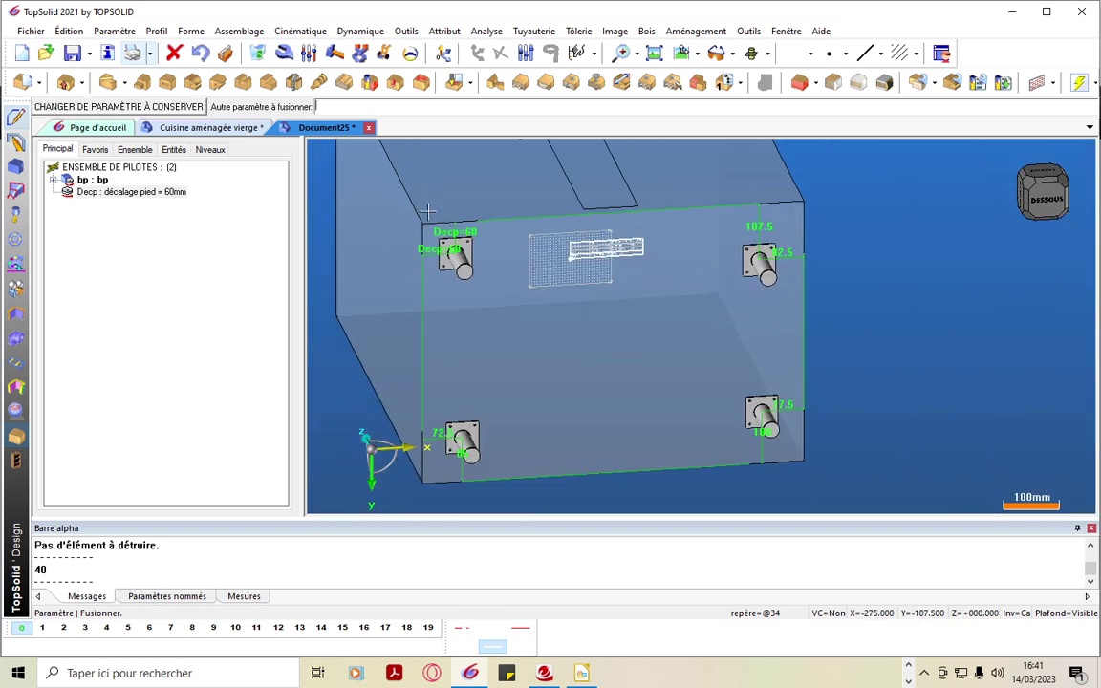
left_click(775, 232)
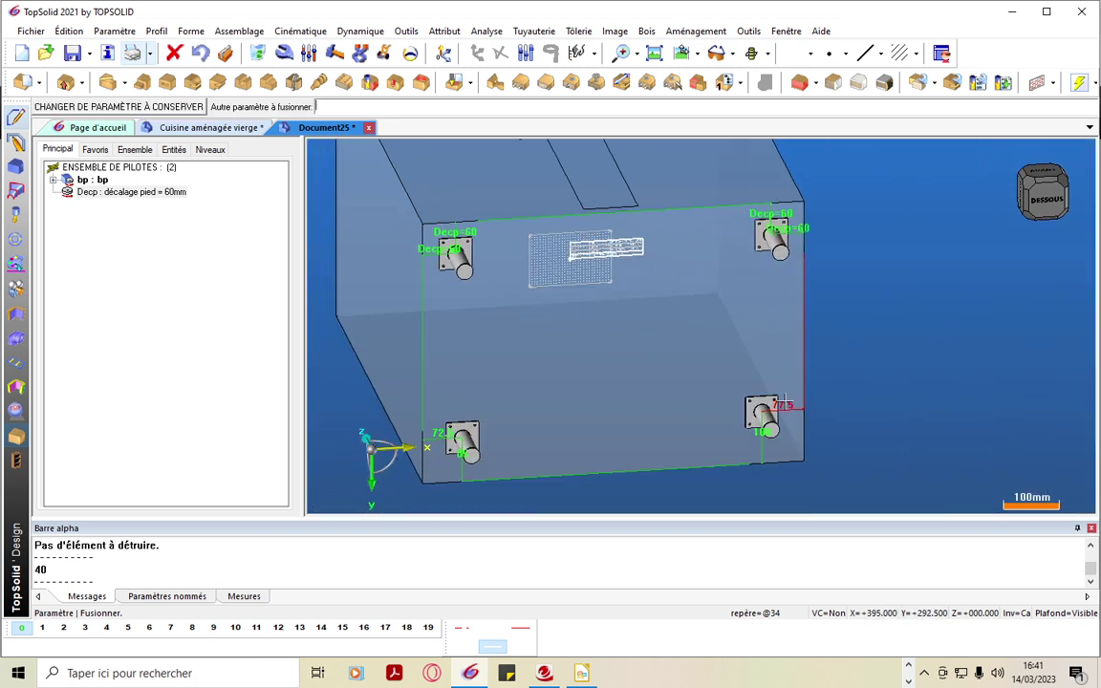
left_click(779, 408)
left_click(771, 443)
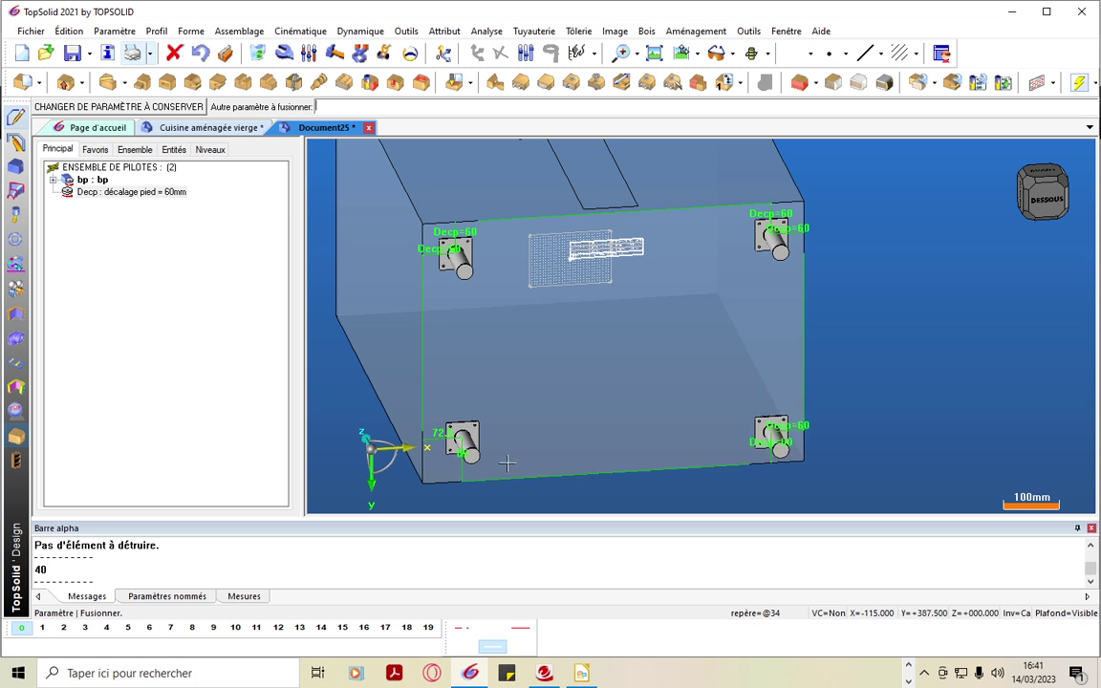
left_click(461, 453)
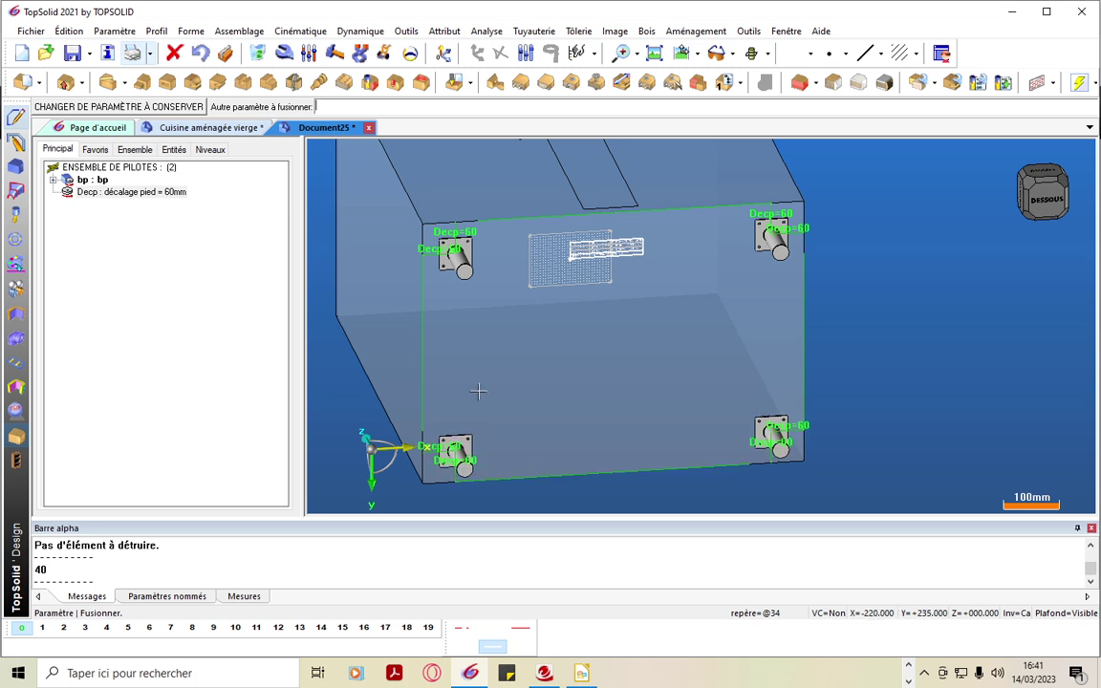
Put the four feet on quick level 1, name it Pied, and turn that level's display on
middle_click_drag(736, 199, 805, 277)
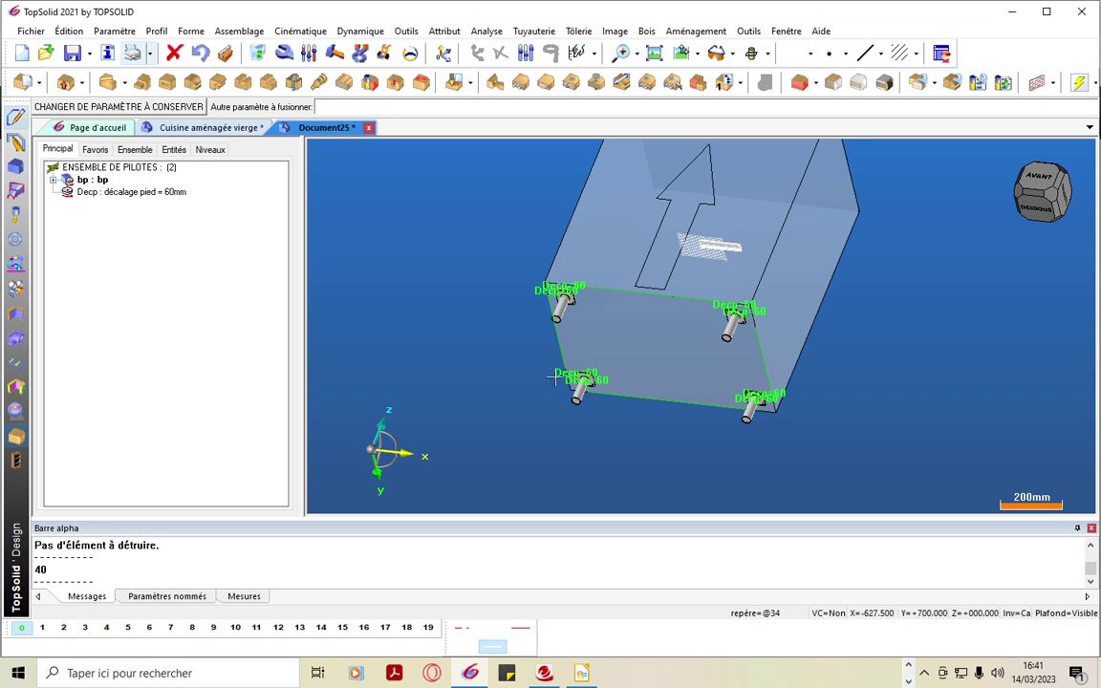
scroll(748, 260, "up", 4)
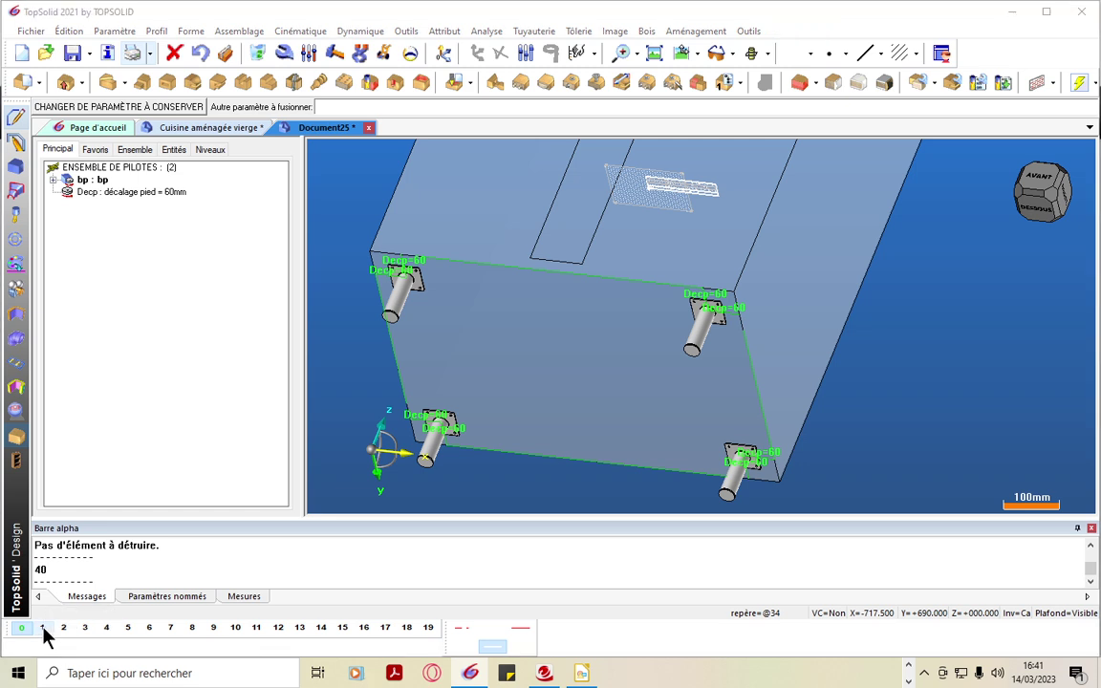
right_click(43, 628)
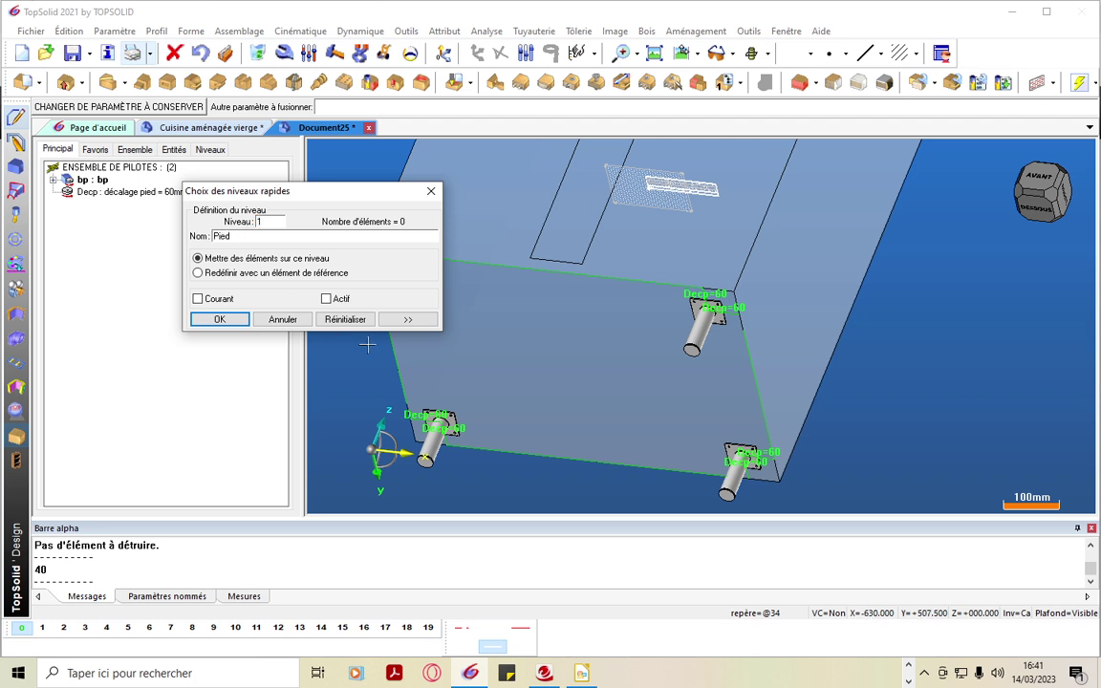
scroll(669, 310, "down", 2)
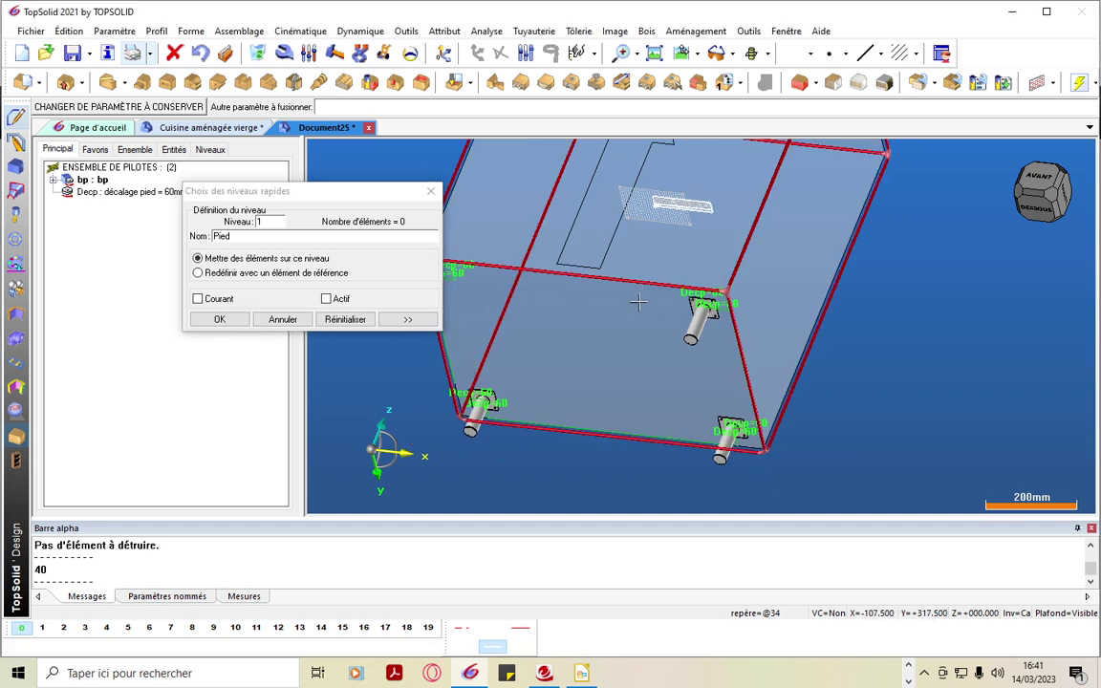
left_click(728, 442)
left_click(470, 417)
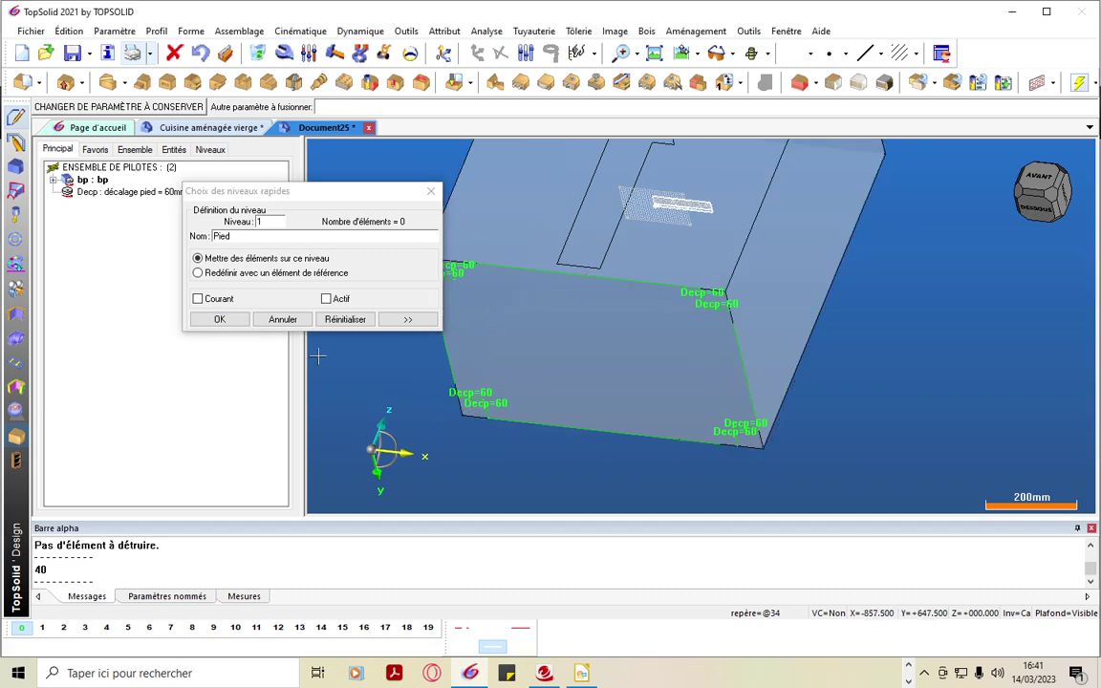
left_click(220, 320)
left_click(42, 628)
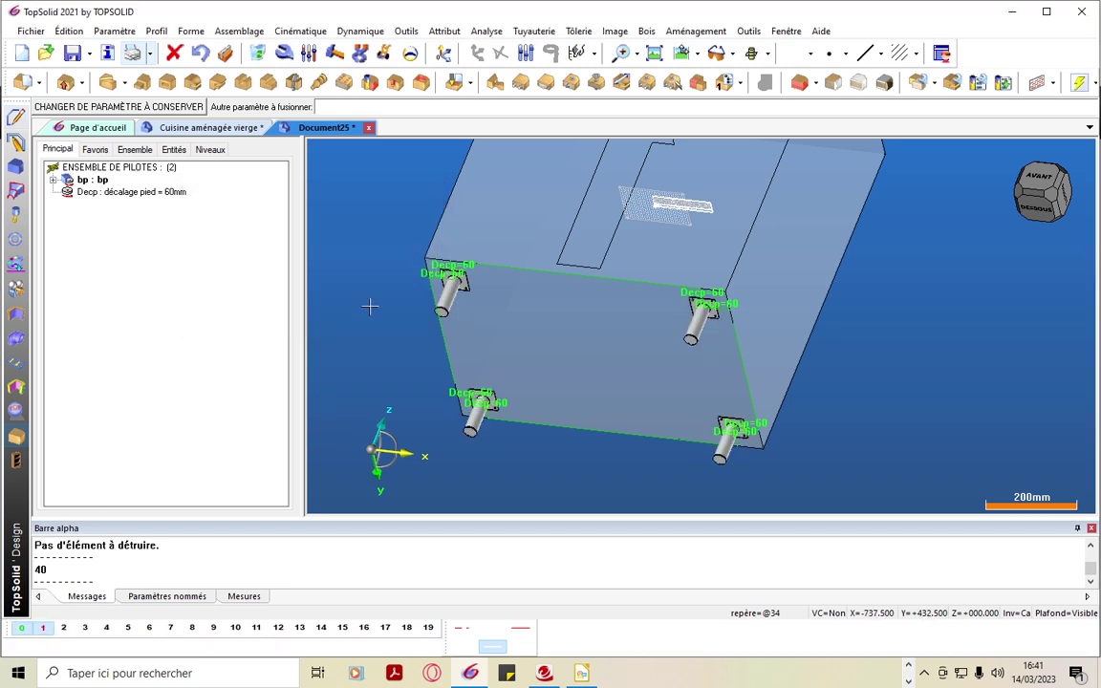
Start a 19 mm thick constrained block and bound its height between the driver block's underside and the end of a foot
scroll(707, 257, "up", 1)
scroll(545, 274, "up", 1)
scroll(546, 275, "up", 1)
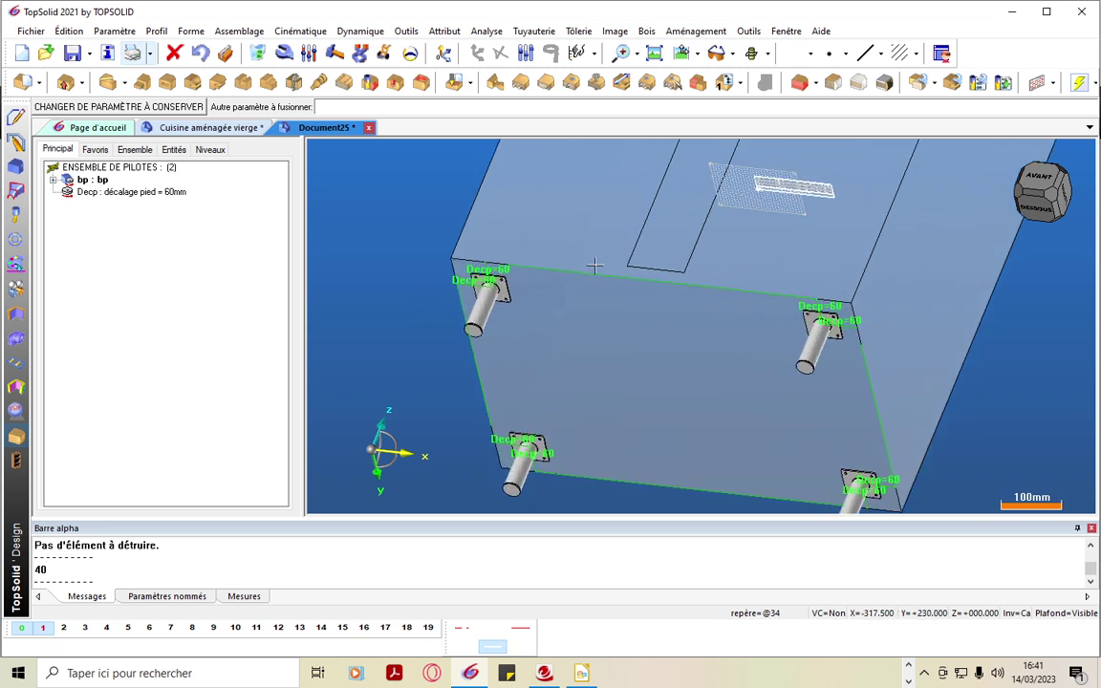
left_click(799, 84)
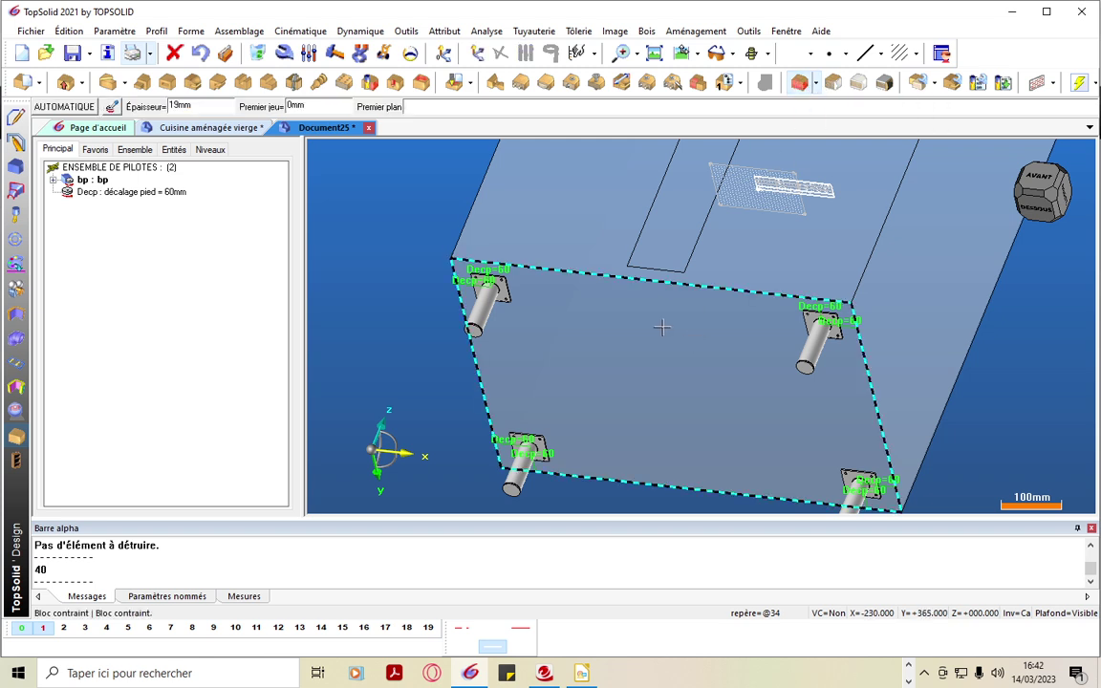
left_click(576, 318)
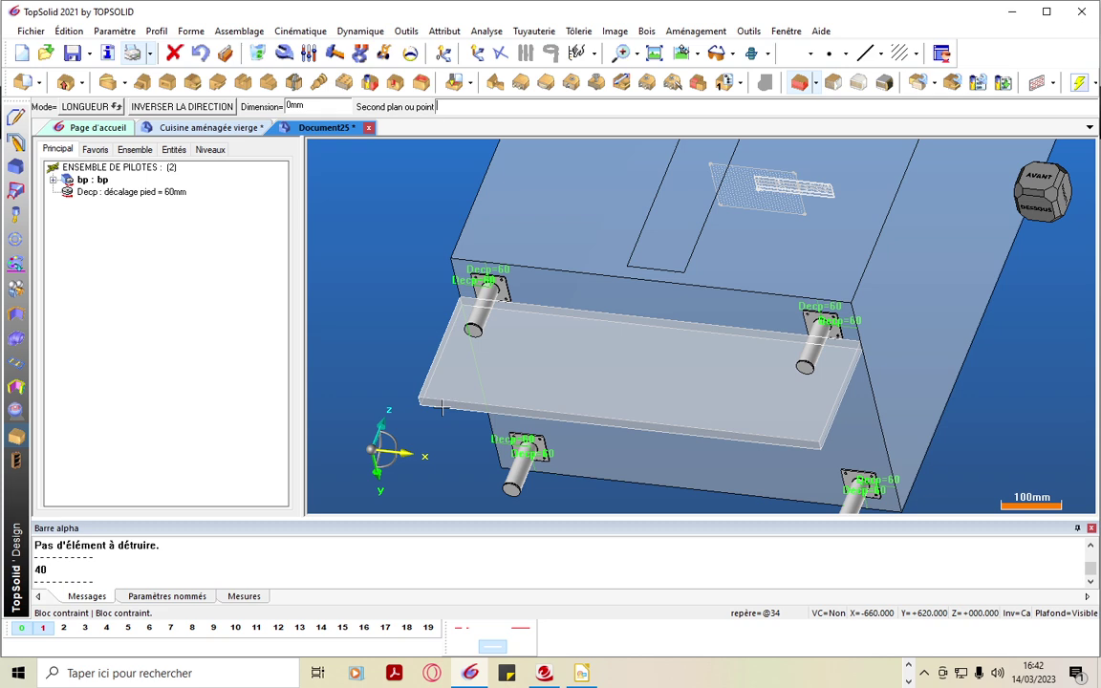
scroll(462, 352, "up", 2)
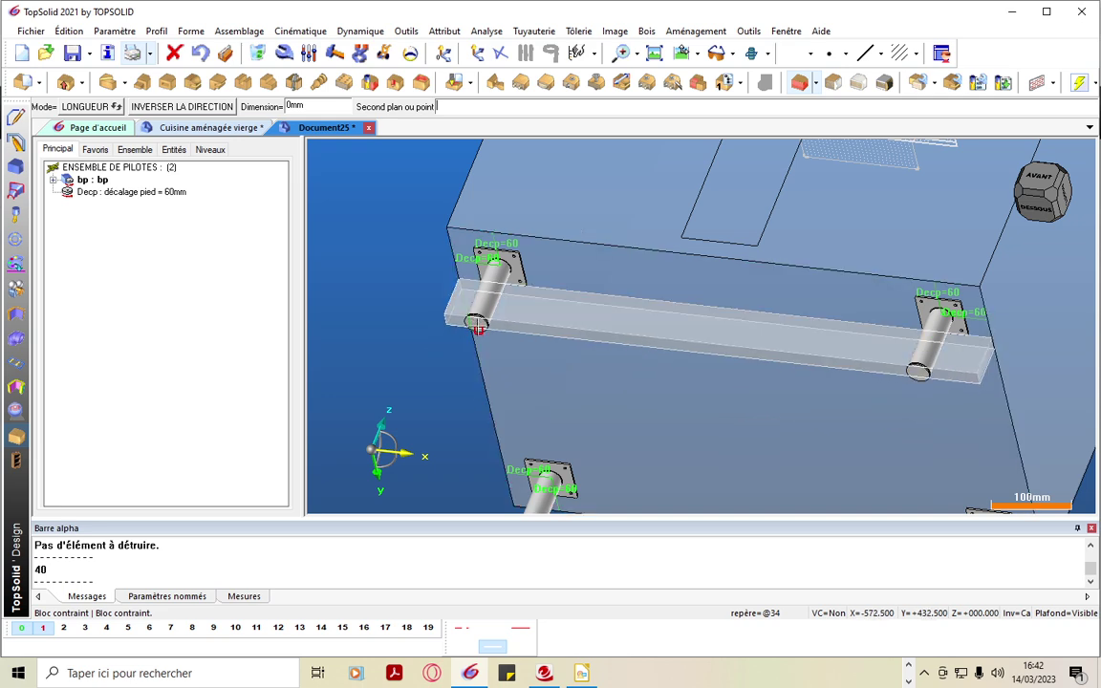
scroll(476, 323, "up", 2)
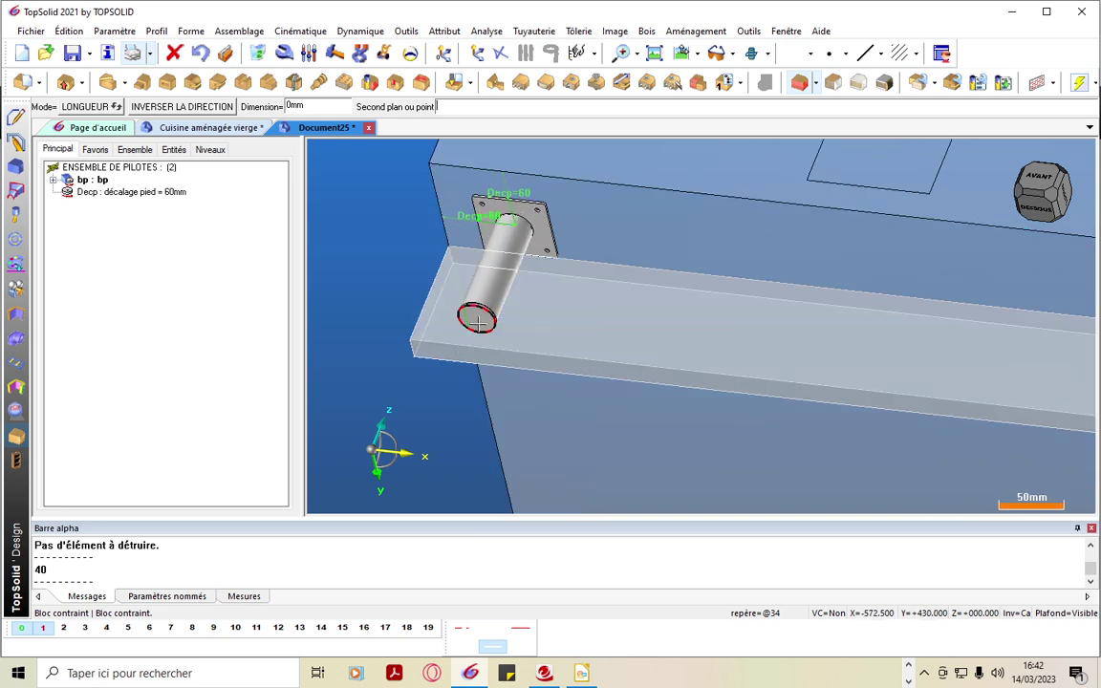
left_click(476, 323)
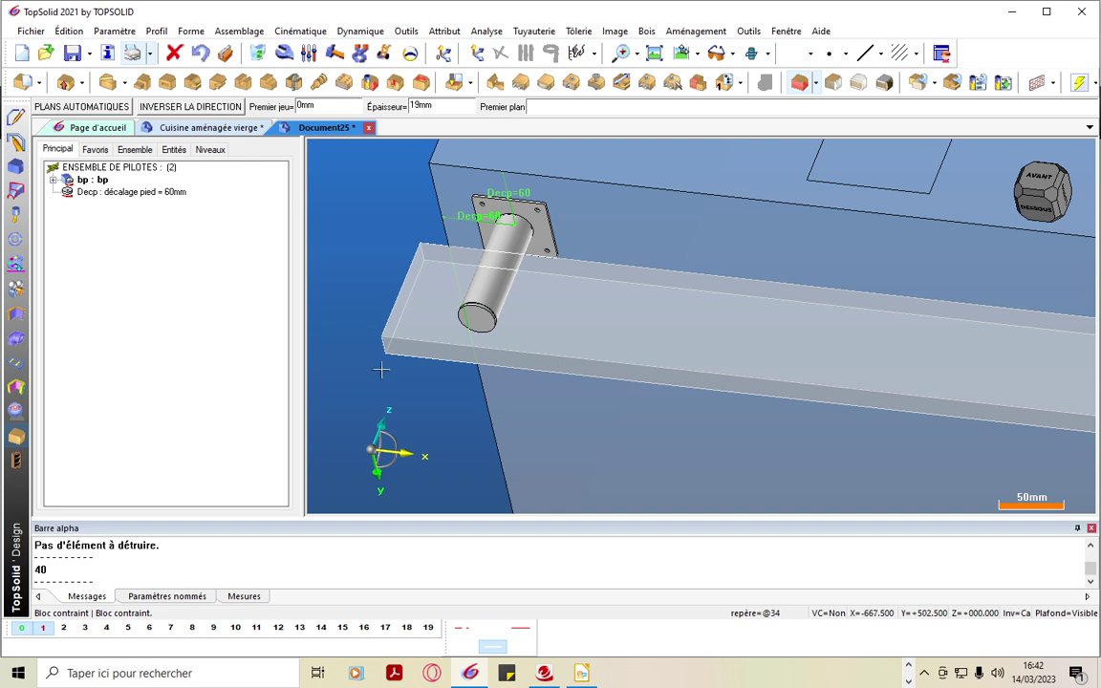
Bound the constrained block's length between the two side faces of the driver block
scroll(425, 358, "down", 2)
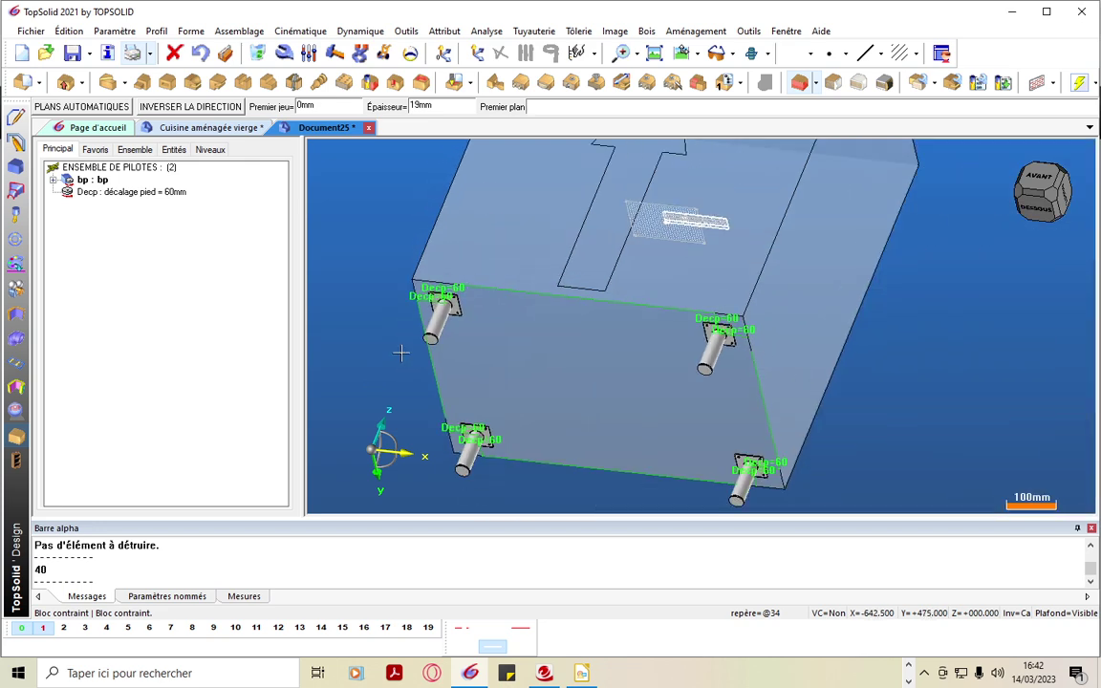
left_click(431, 257)
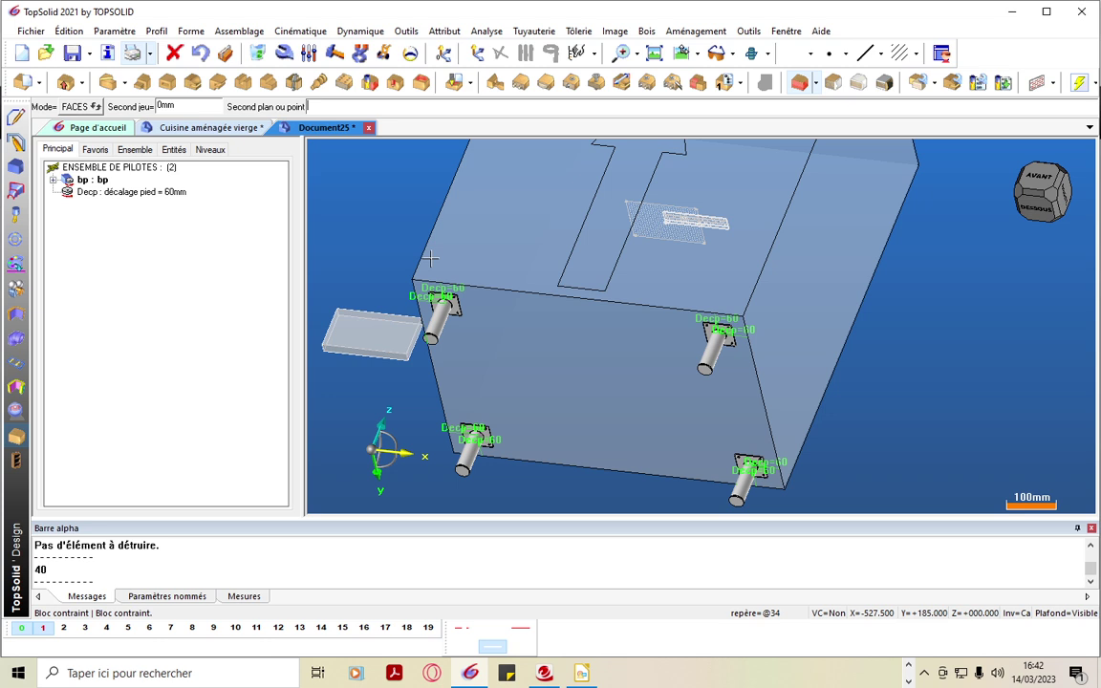
left_click(789, 312)
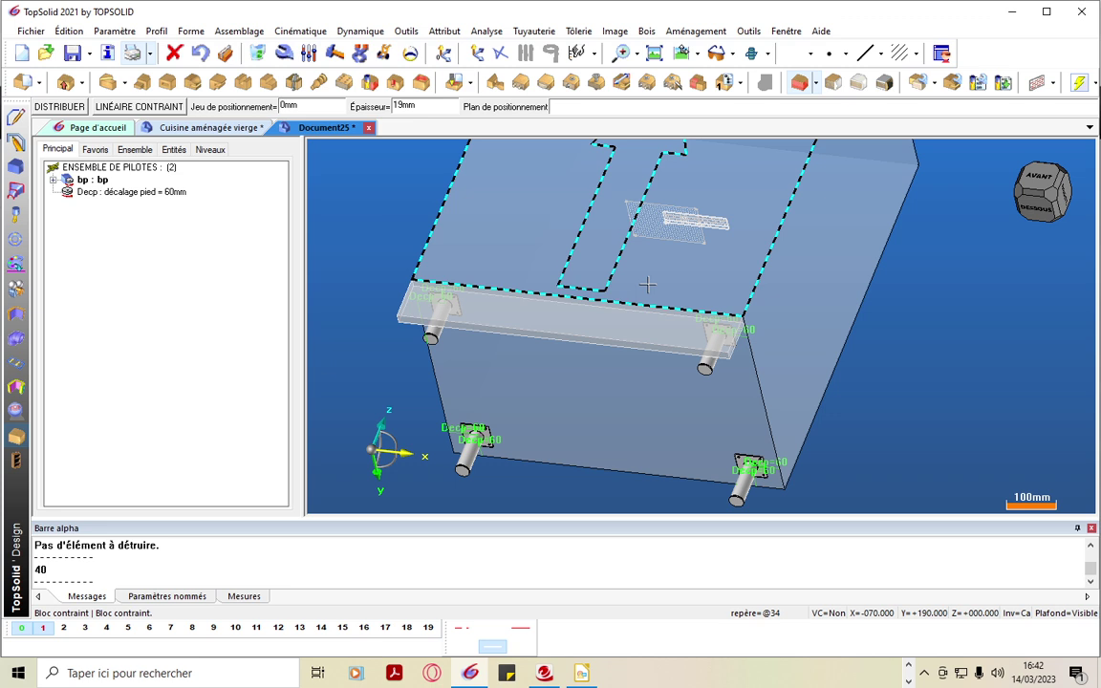
Position the constrained block on the driver block's front face with a 20 mm positioning clearance and create it
double_click(321, 107)
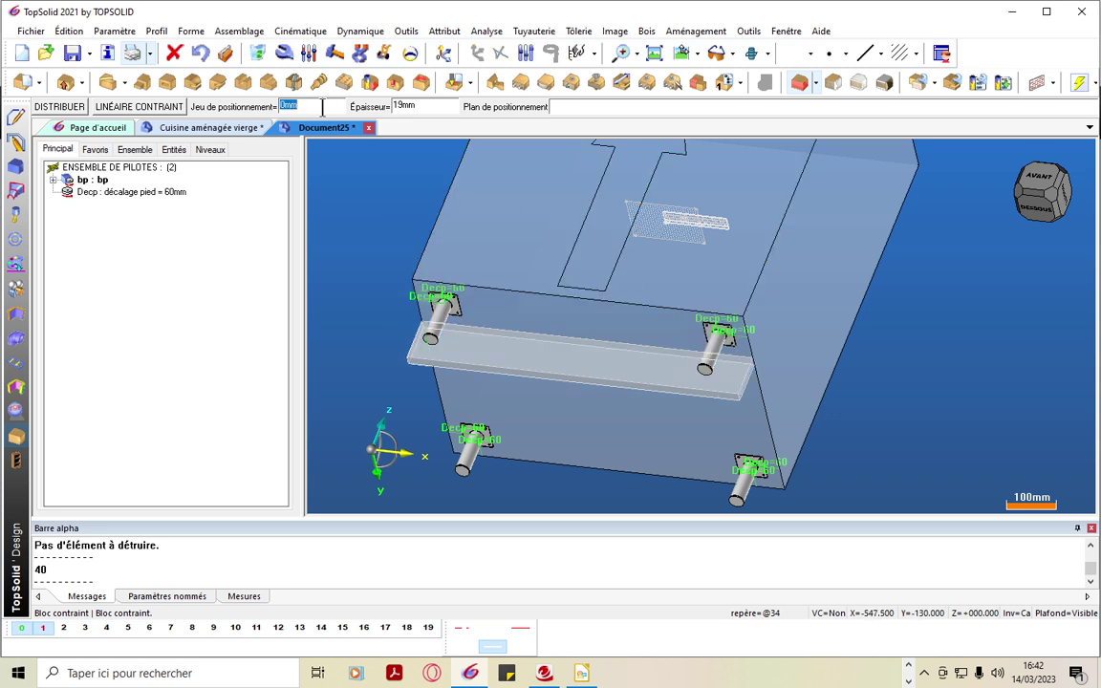
type("20")
key("Return")
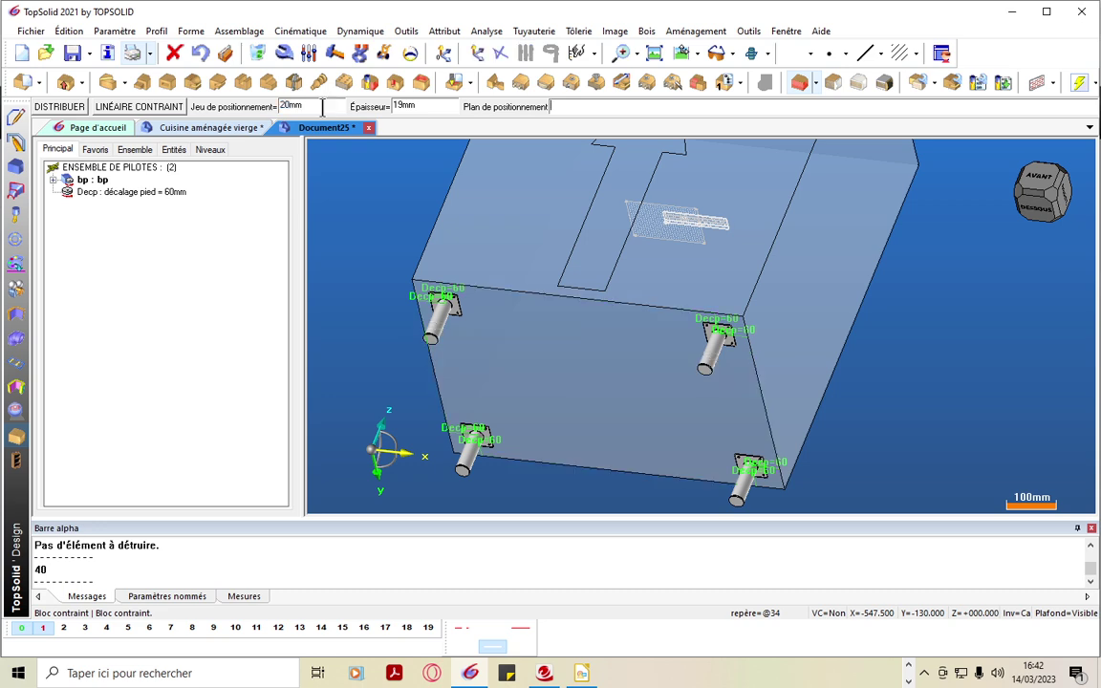
left_click(507, 250)
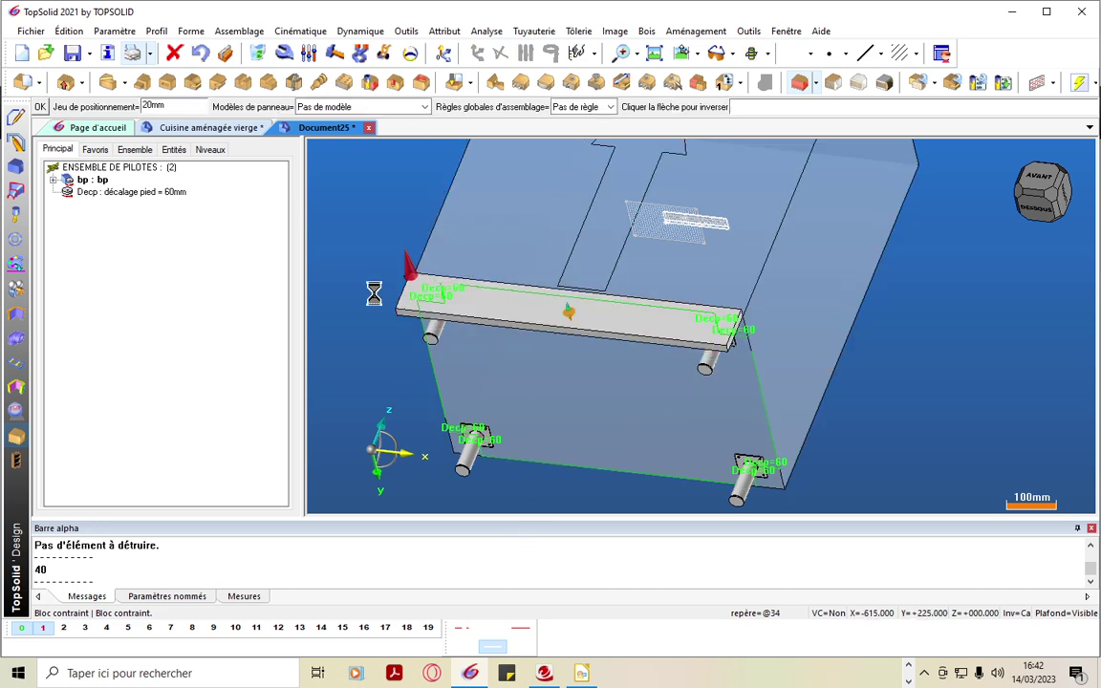
scroll(564, 400, "down", 4)
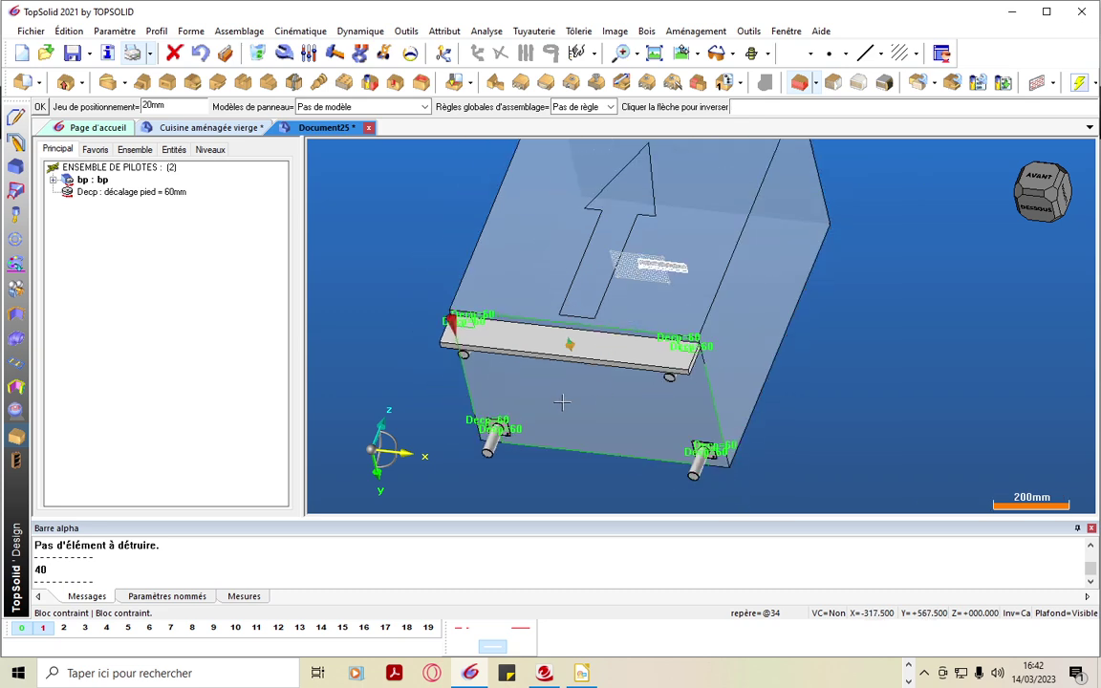
left_click(36, 105)
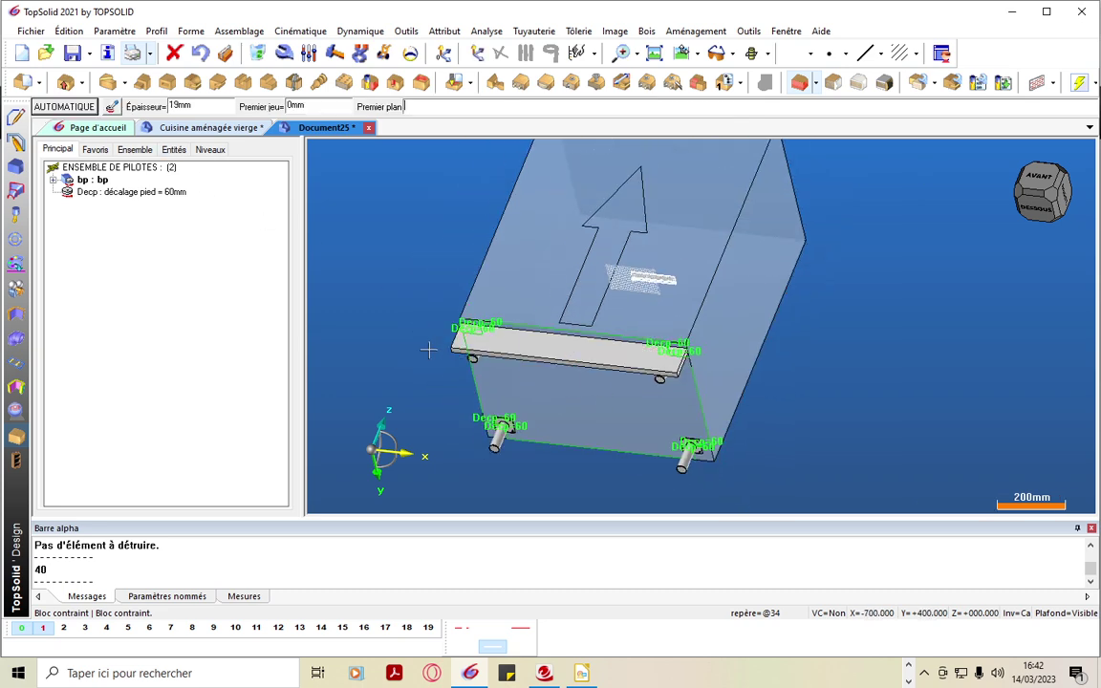
Examine from the side how the plinth panel's back sits against the mounting plate of a front foot
middle_click_drag(786, 313, 671, 295)
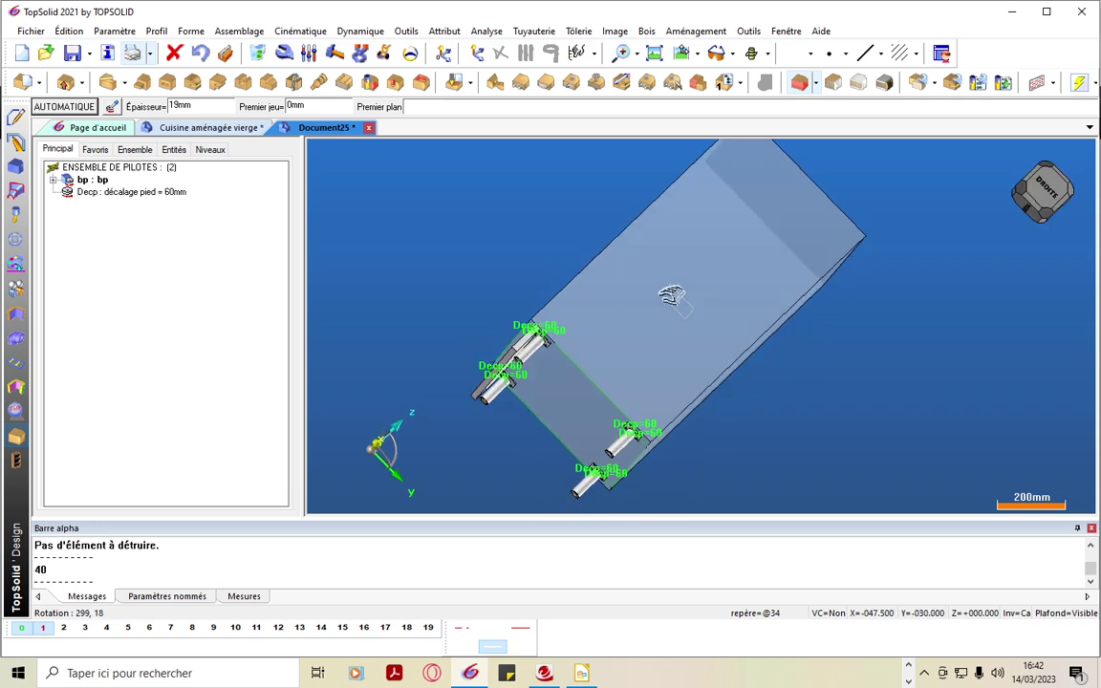
scroll(564, 327, "up", 5)
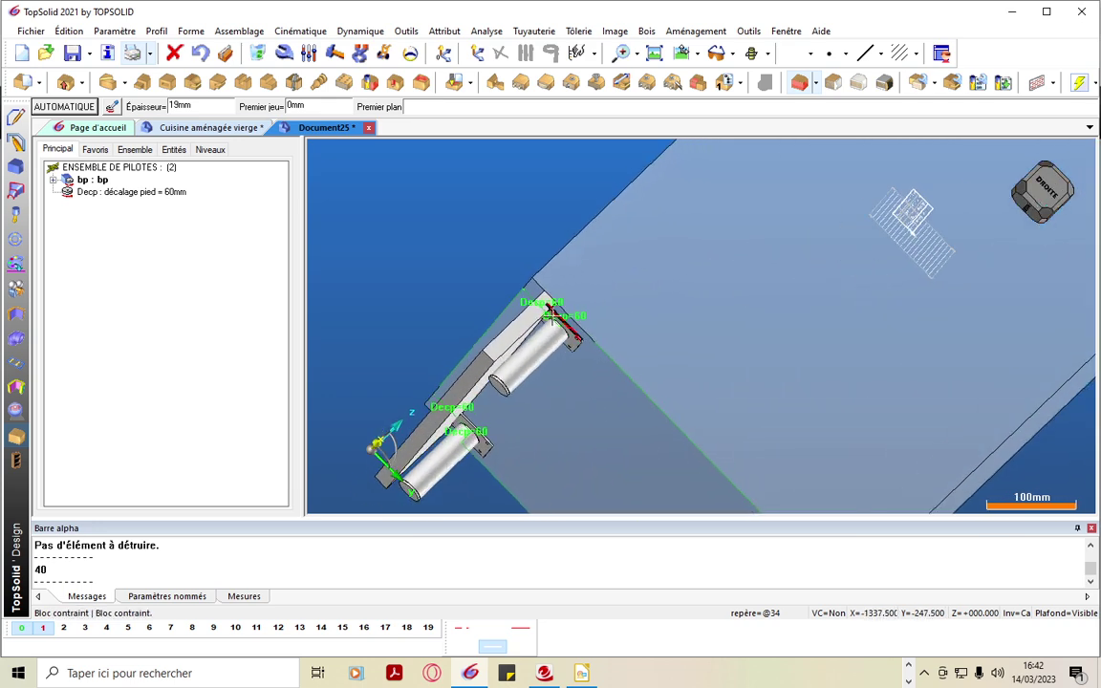
scroll(563, 328, "up", 1)
scroll(646, 296, "down", 5)
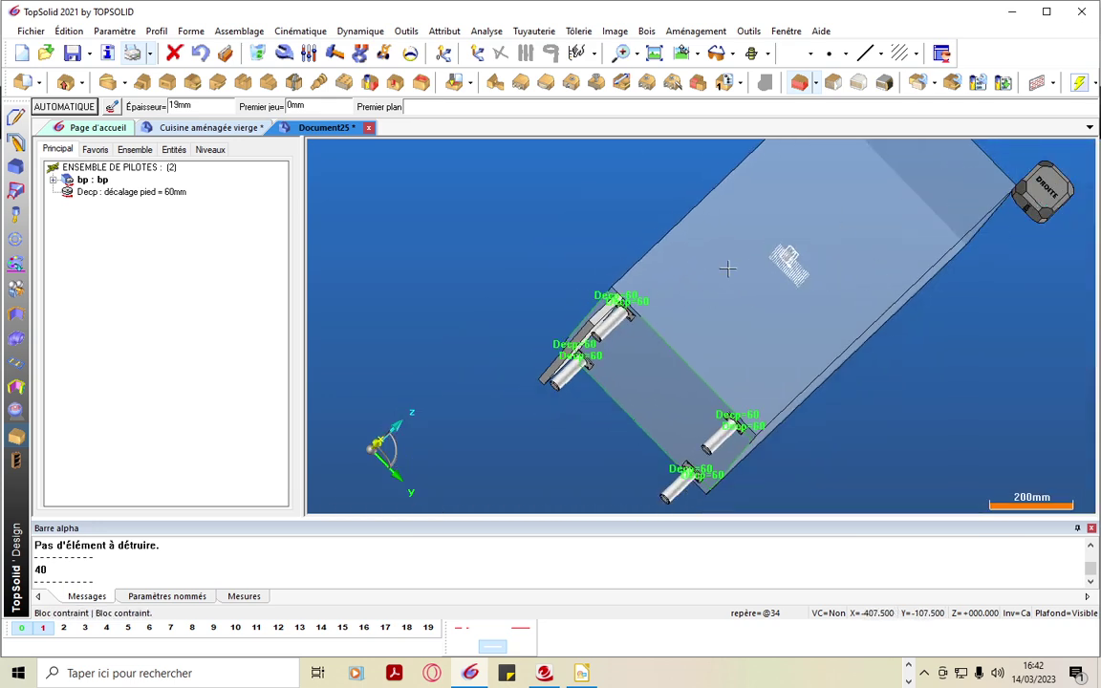
middle_click_drag(696, 268, 621, 444)
scroll(570, 378, "up", 3)
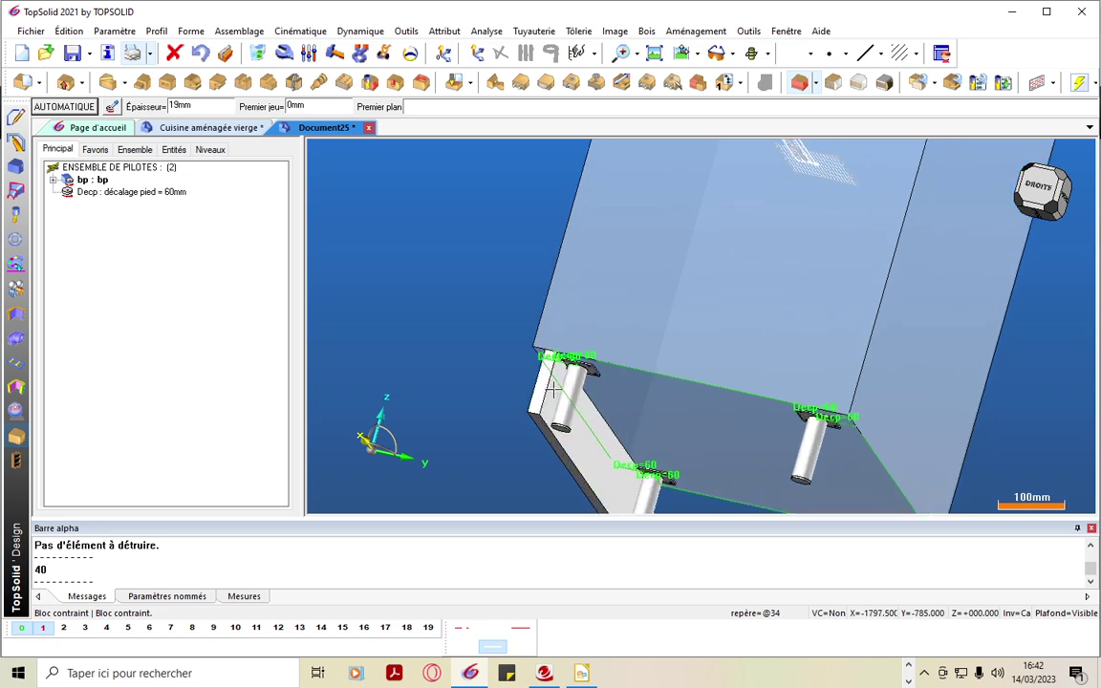
scroll(564, 373, "up", 4)
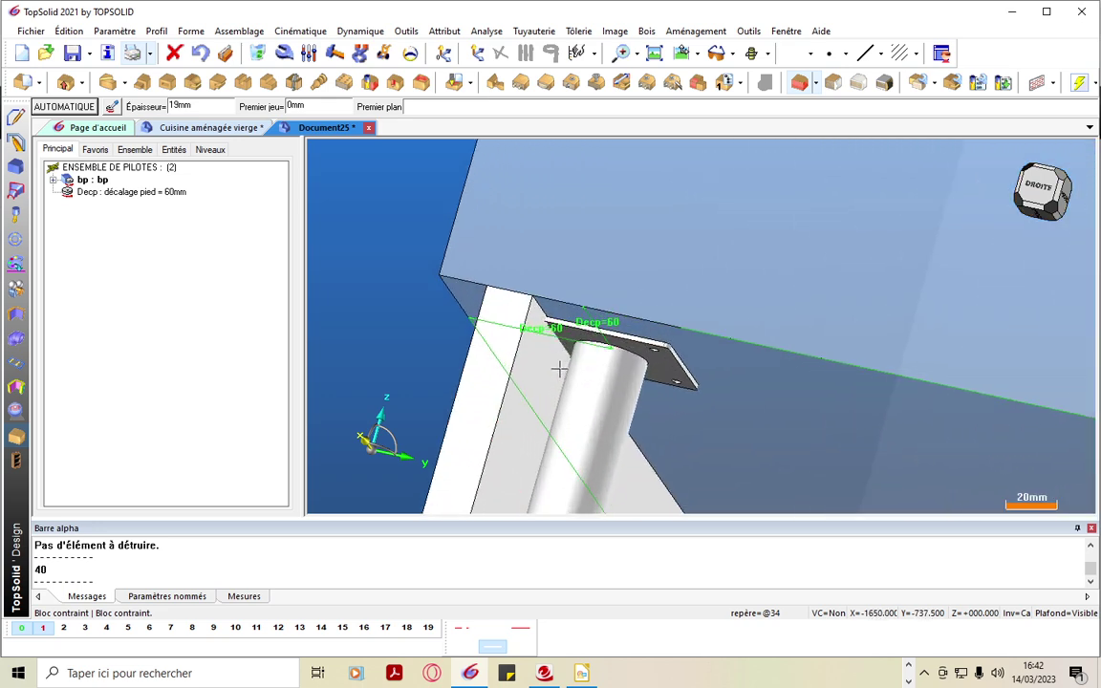
scroll(555, 364, "up", 2)
middle_click_drag(562, 396, 571, 396)
scroll(545, 282, "down", 4)
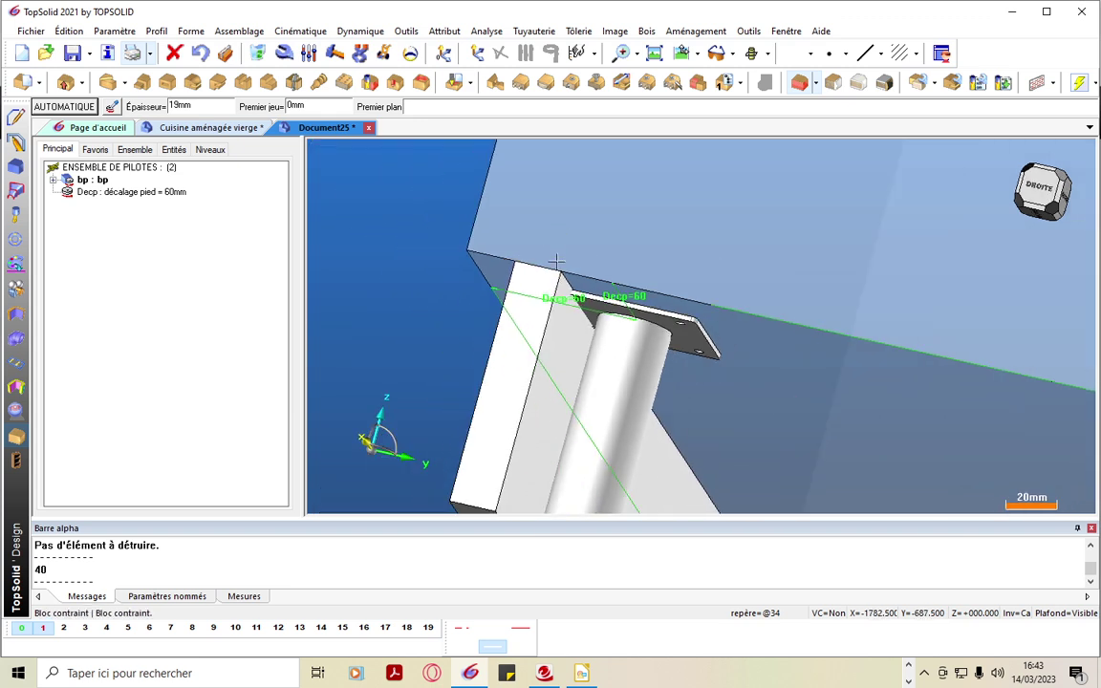
scroll(540, 325, "down", 3)
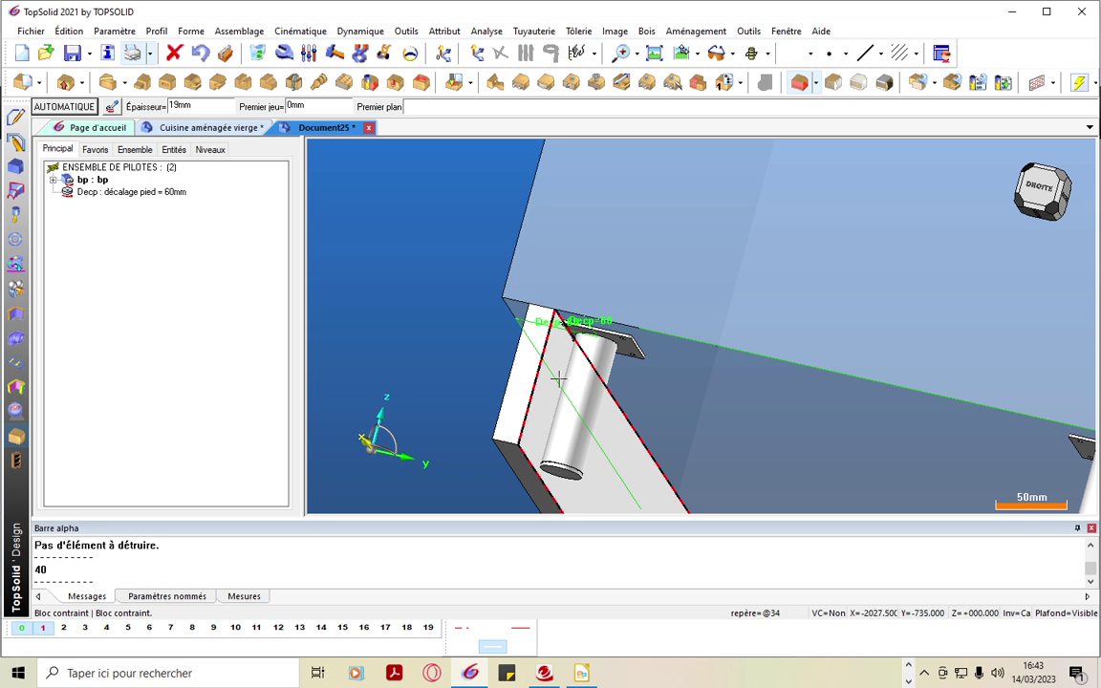
scroll(558, 379, "up", 3)
scroll(583, 346, "up", 2)
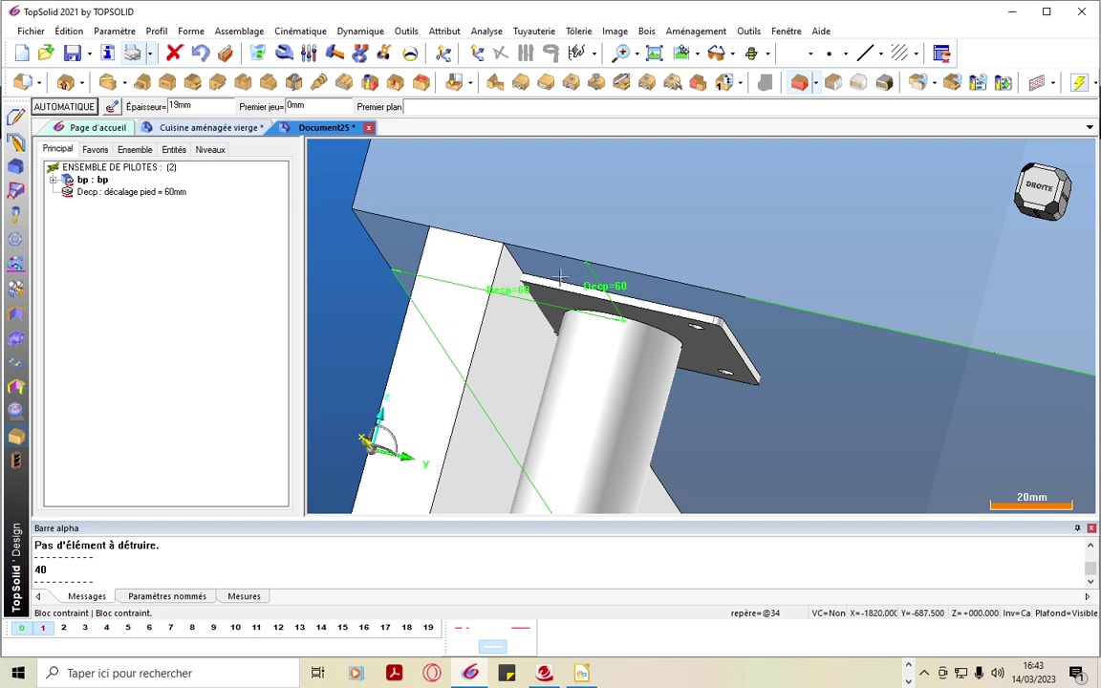
scroll(552, 255, "up", 4)
middle_click_drag(498, 318, 566, 304)
scroll(566, 304, "down", 2)
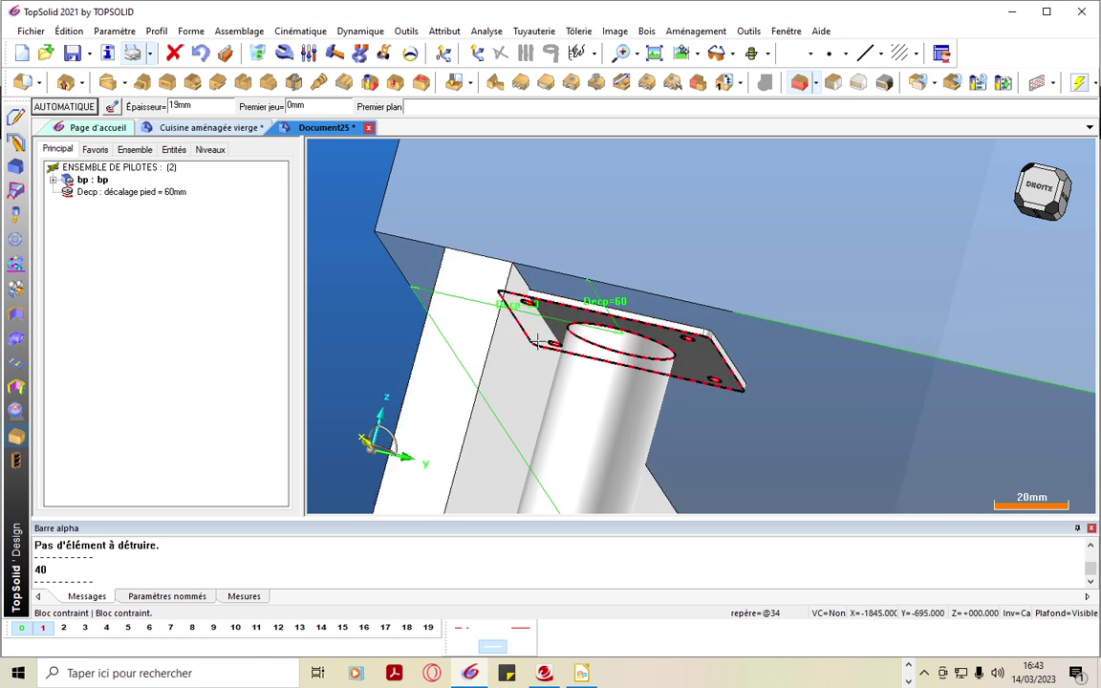
Set the foot offset parameter Decp to 70 mm and view the front feet behind the plinth panel
double_click(165, 191)
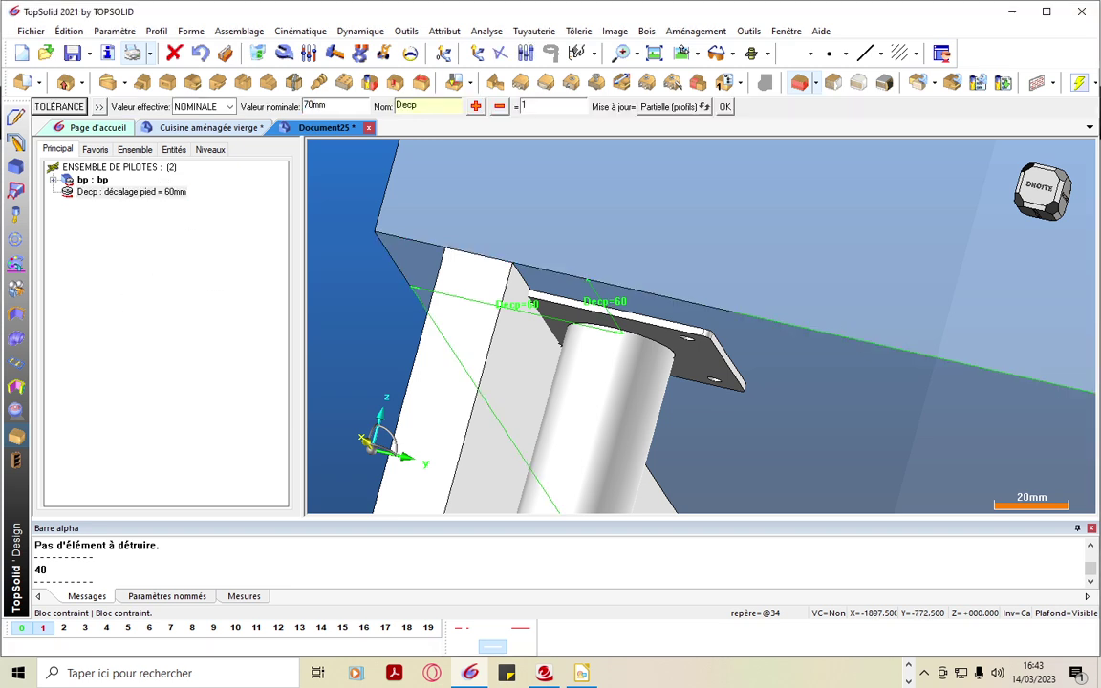
key("Return")
middle_click_drag(535, 405, 666, 377)
scroll(560, 245, "down", 3)
scroll(555, 339, "down", 3)
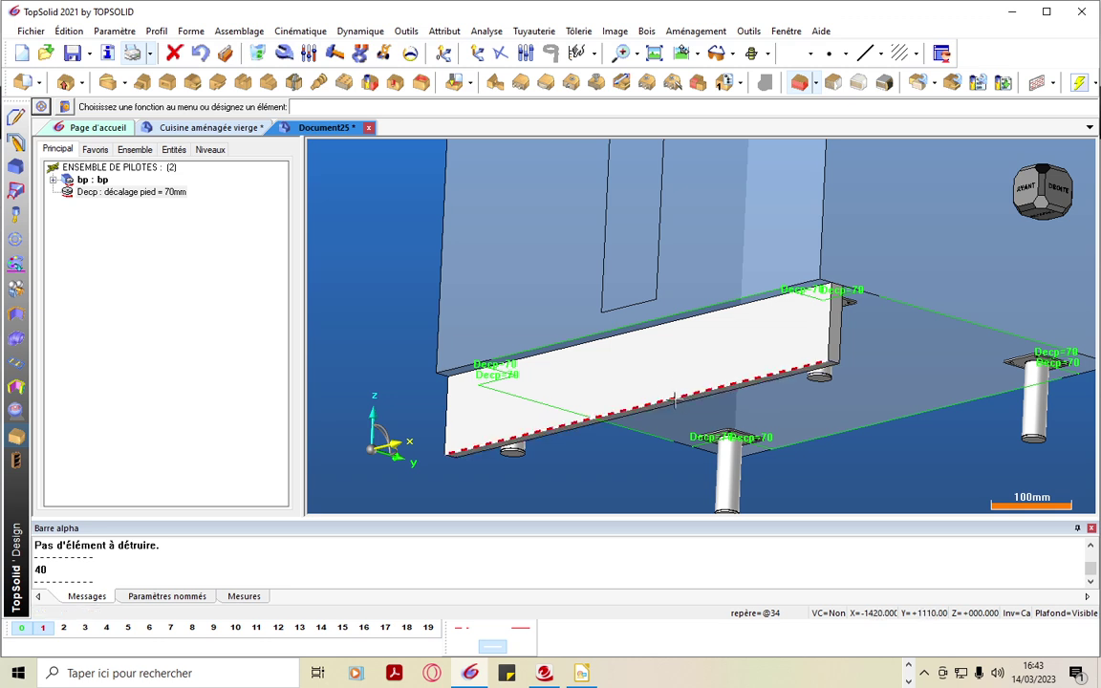
In the plinth panel's construction tree, set the second clearance at the foot end plane to 5 mm
right_click(123, 274)
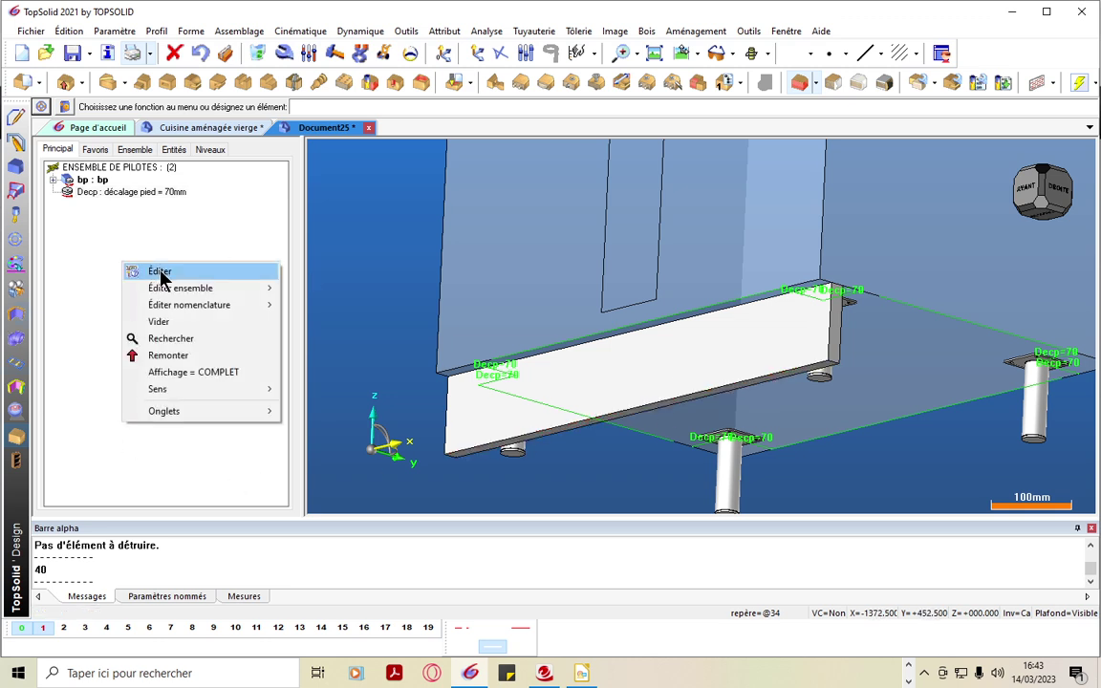
left_click(152, 274)
left_click(598, 364)
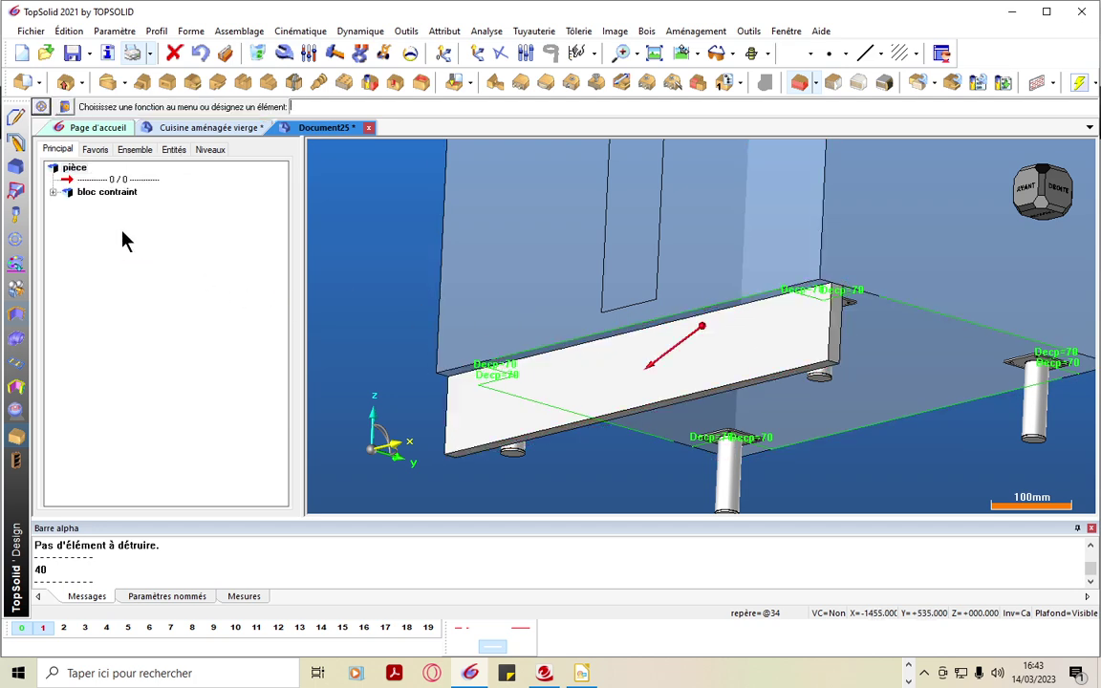
left_click(53, 192)
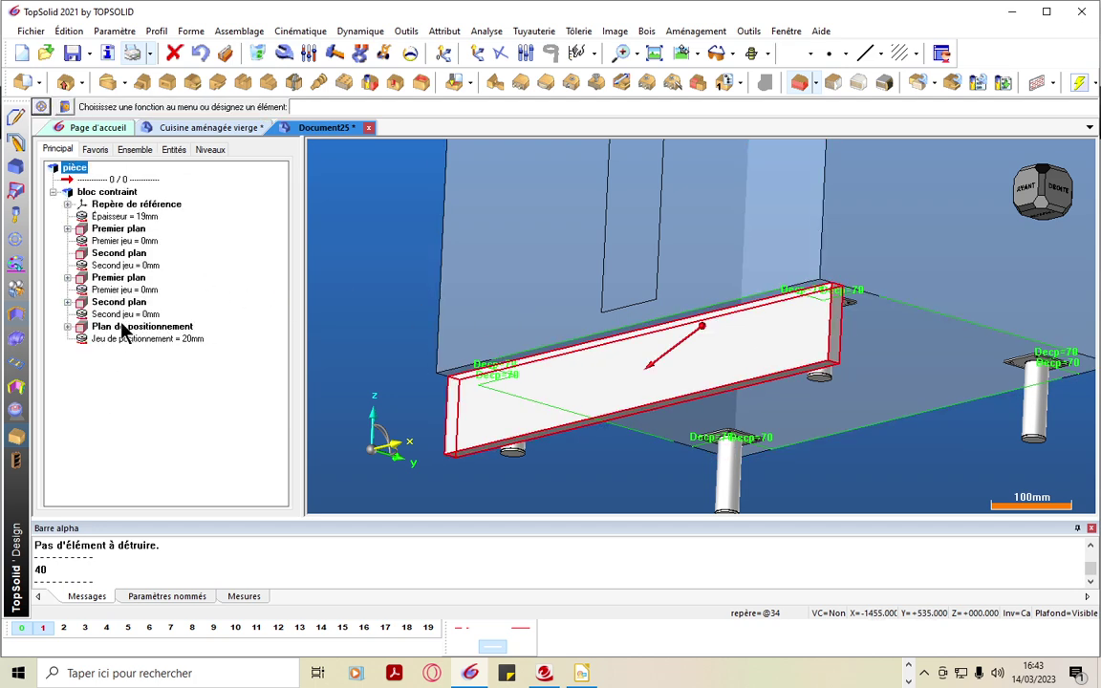
left_click(124, 327)
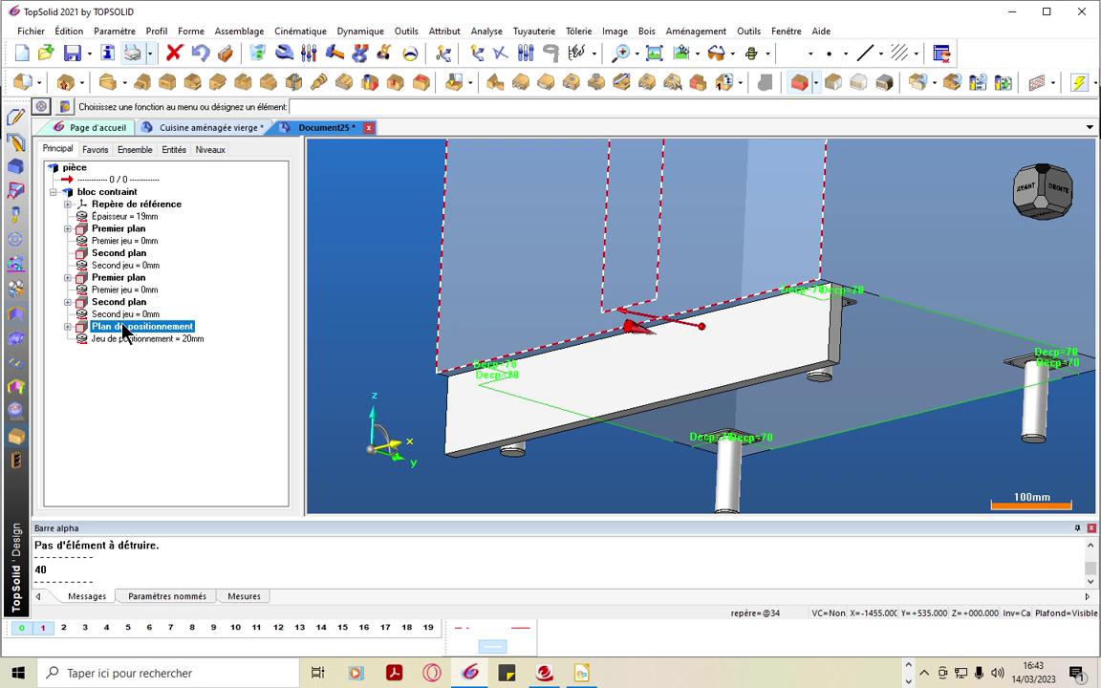
left_click(127, 254)
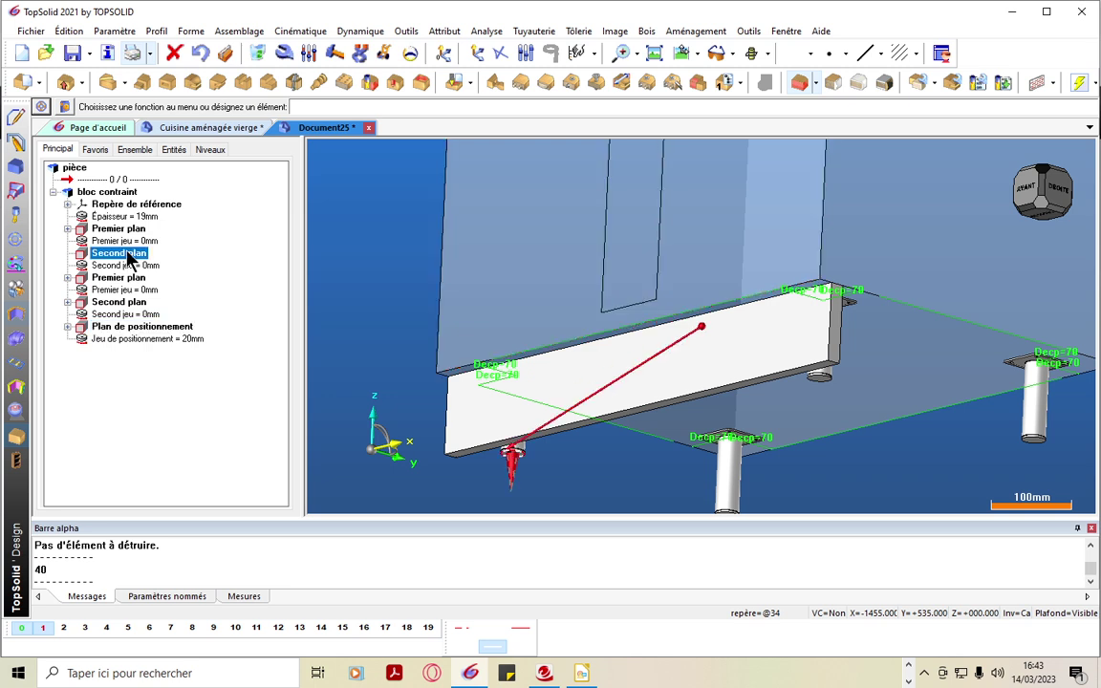
double_click(125, 267)
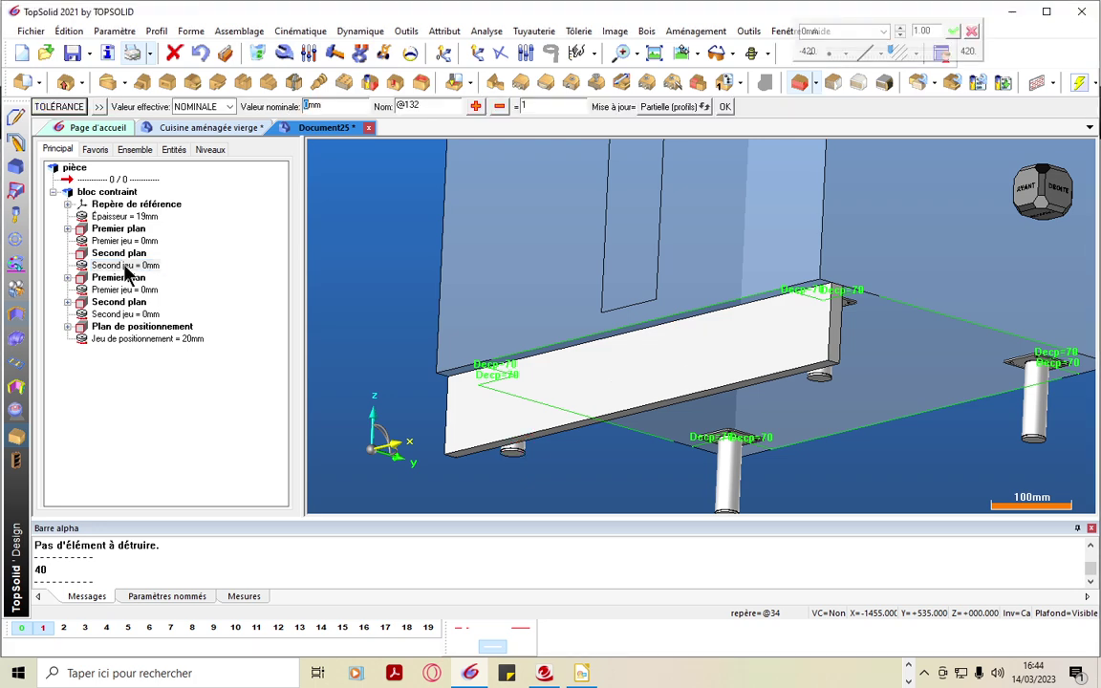
type("5")
key("Return")
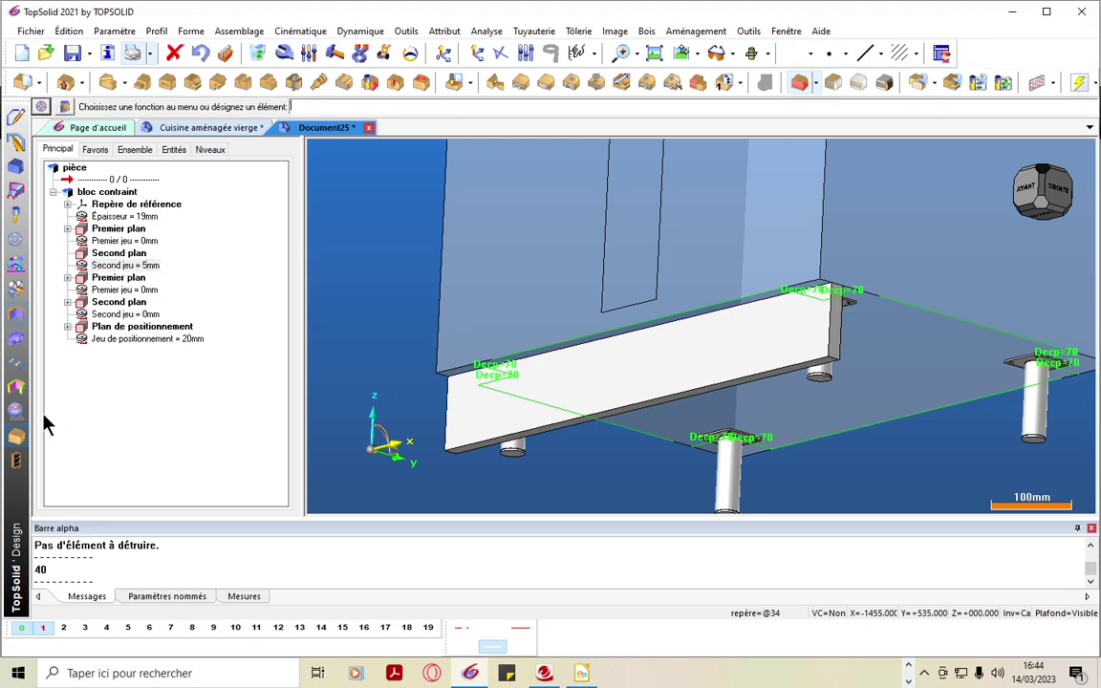
scroll(402, 350, "down", 3)
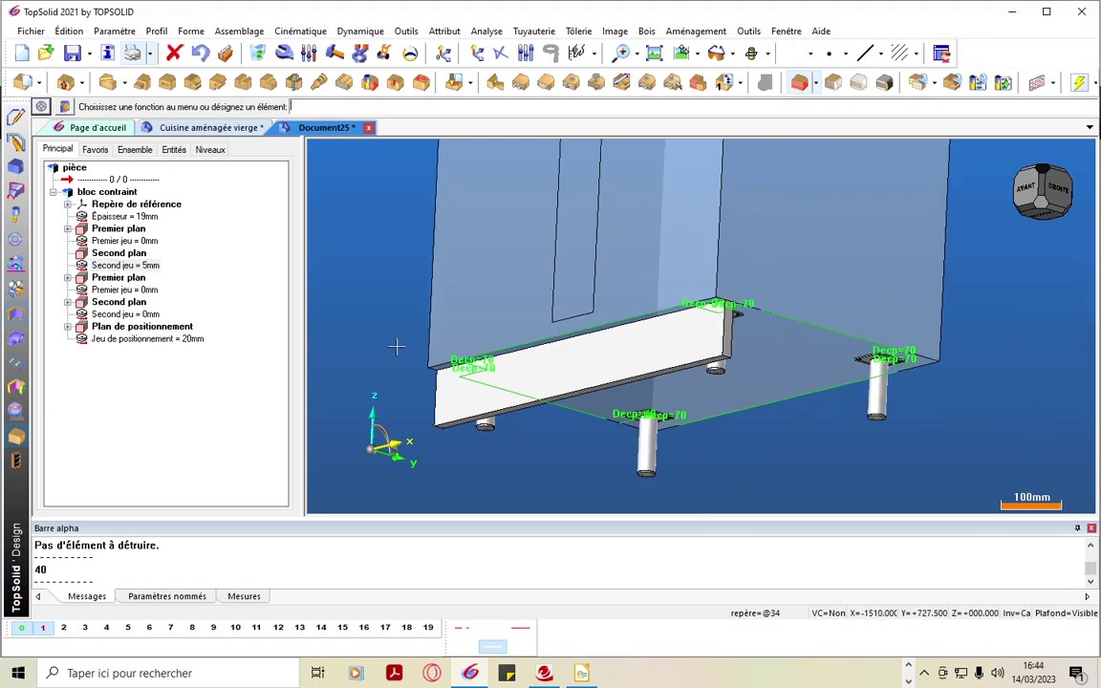
middle_click_drag(474, 411, 489, 436)
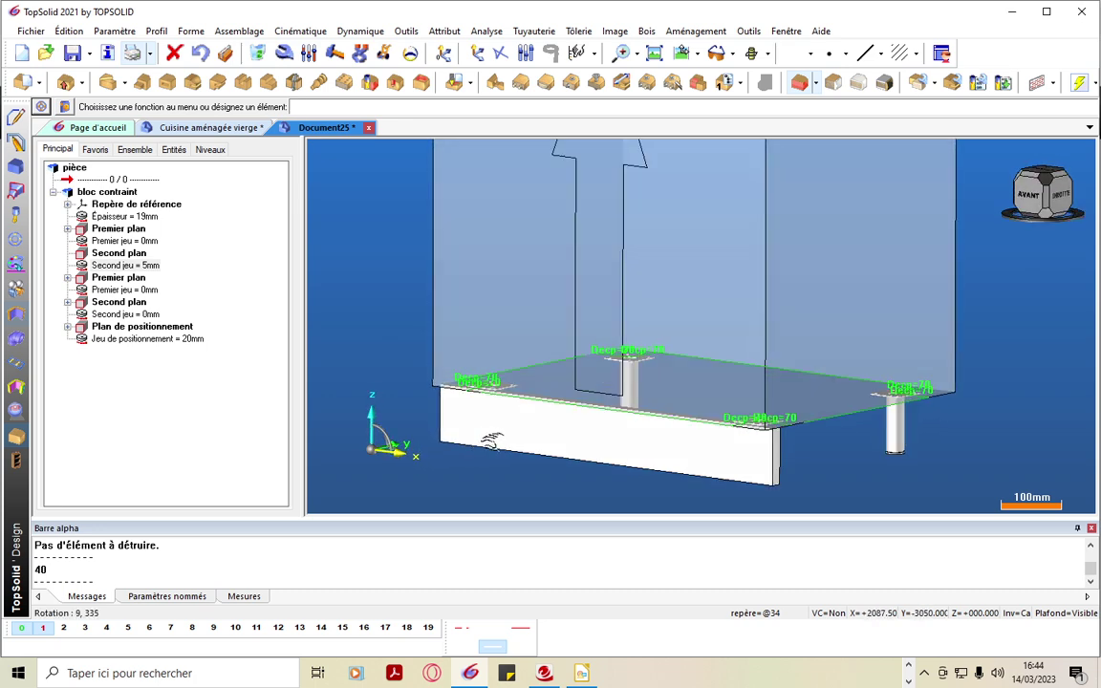
List the assembly's parts and display the plinth panel's construction tree
left_click(136, 150)
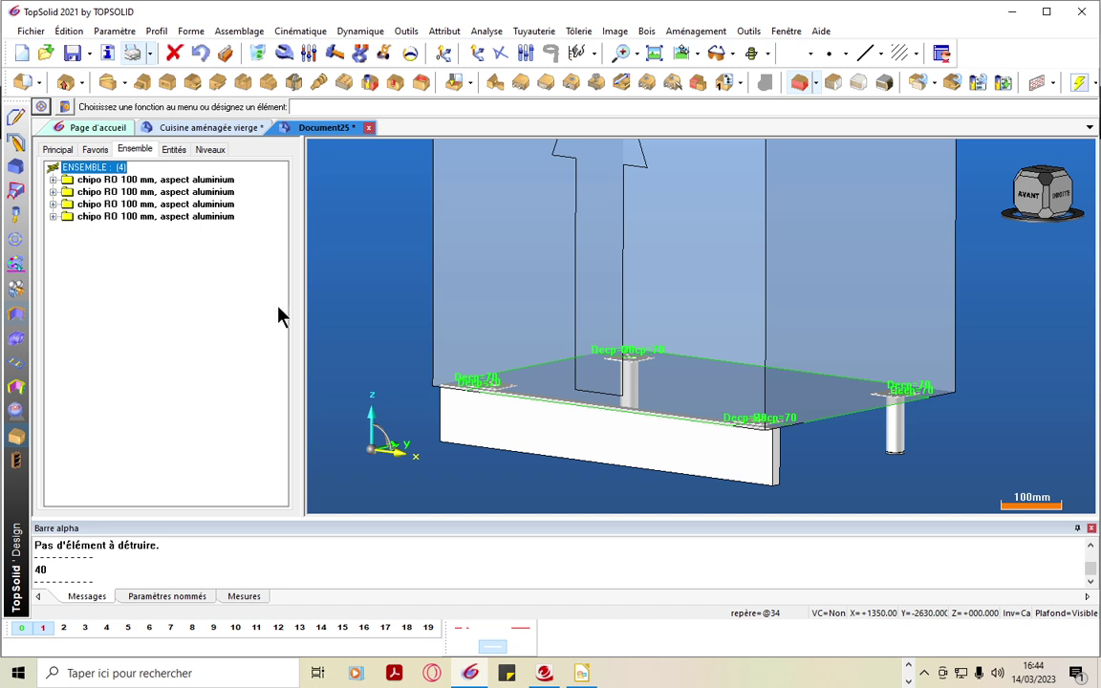
right_click(112, 290)
left_click(135, 295)
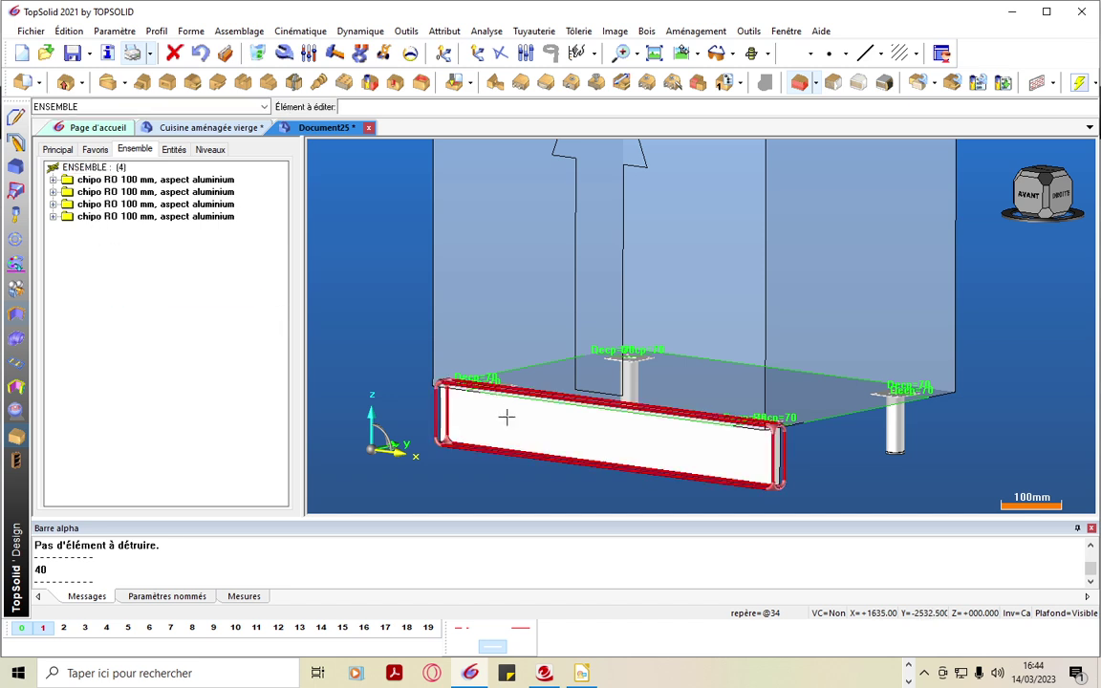
left_click(504, 418)
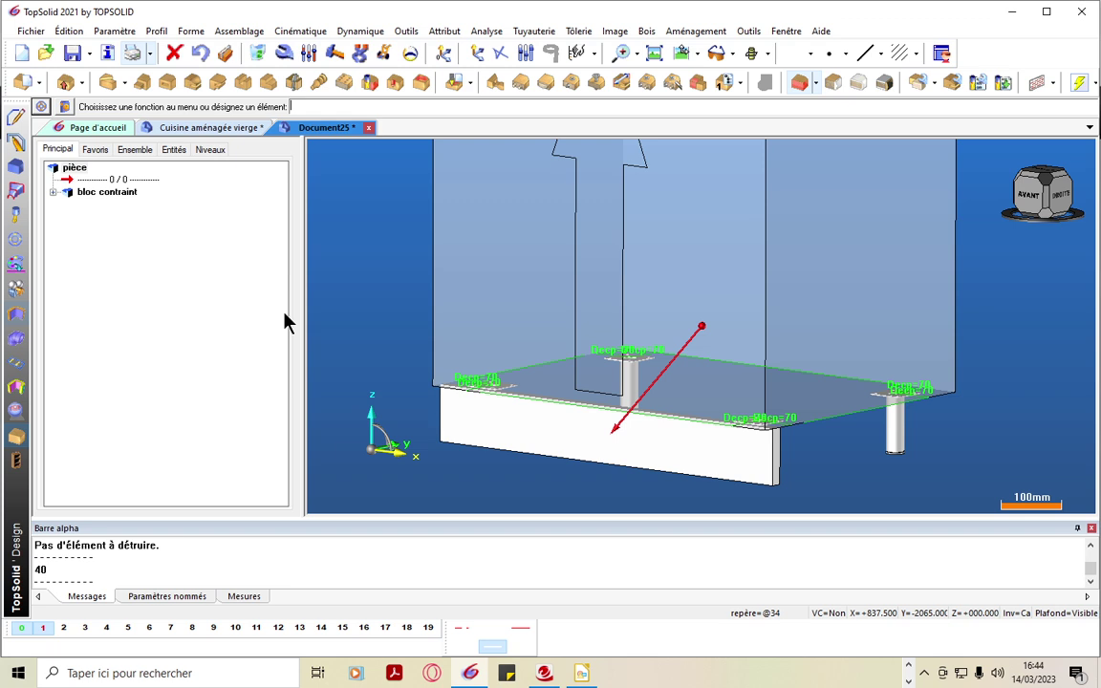
Define the plinth panel as a part with designation Plinthe and material chêne from the bois de feuillus category
left_click(23, 83)
left_click(524, 445)
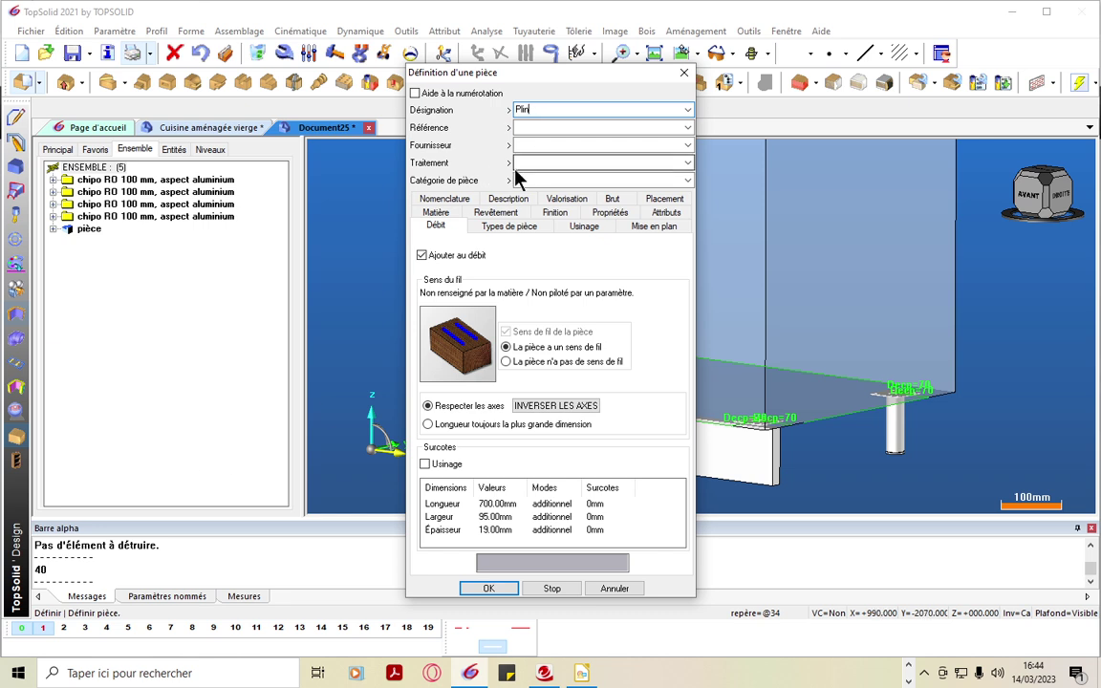
left_click(436, 212)
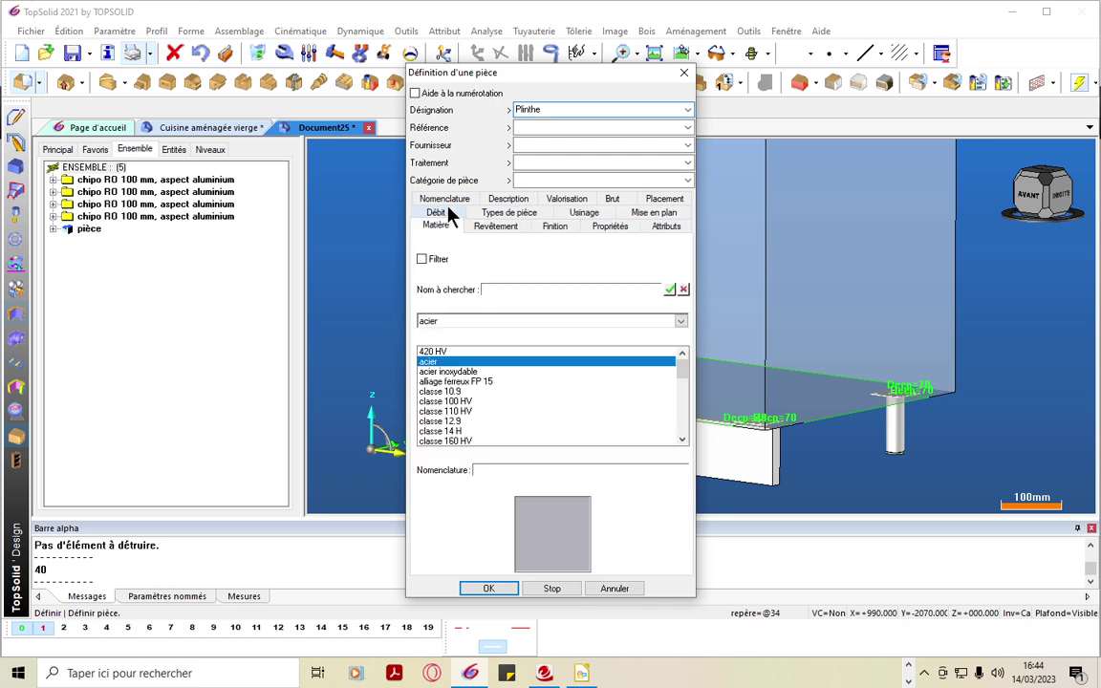
left_click(459, 325)
scroll(549, 497, "down", 5)
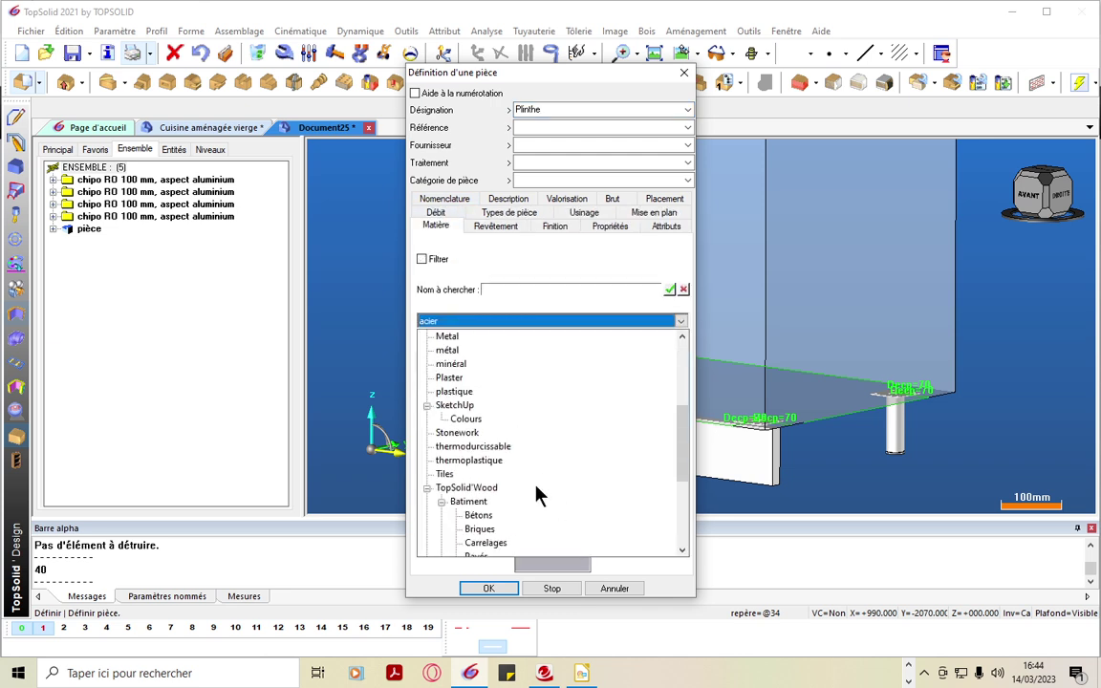
scroll(538, 494, "up", 4)
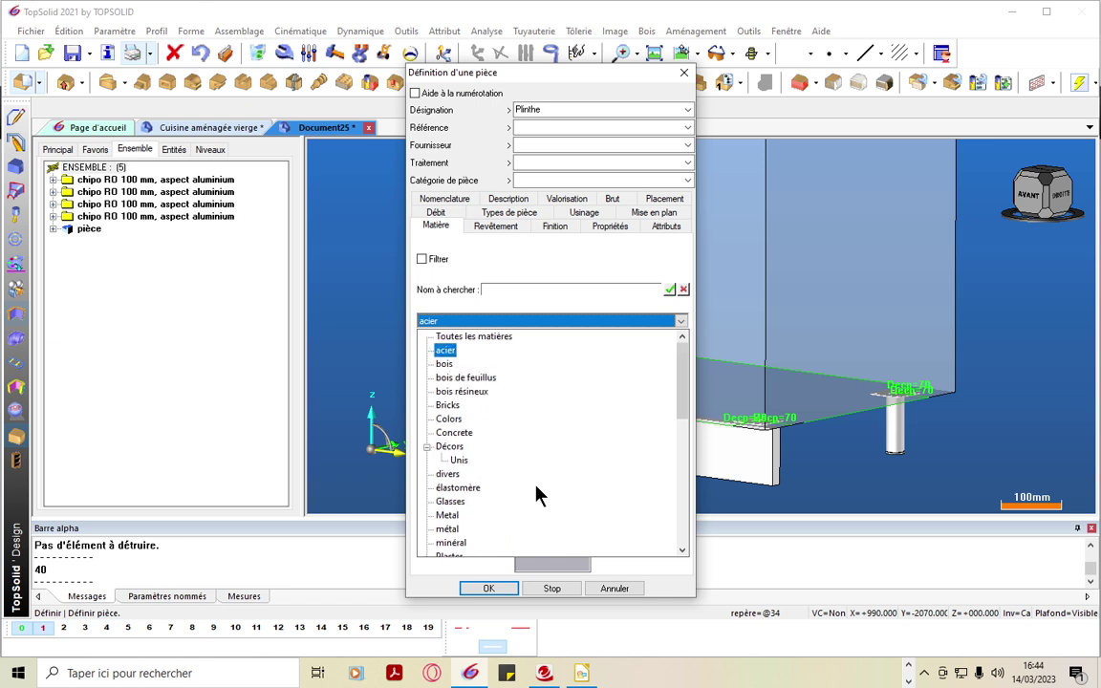
left_click(468, 379)
scroll(469, 409, "down", 4)
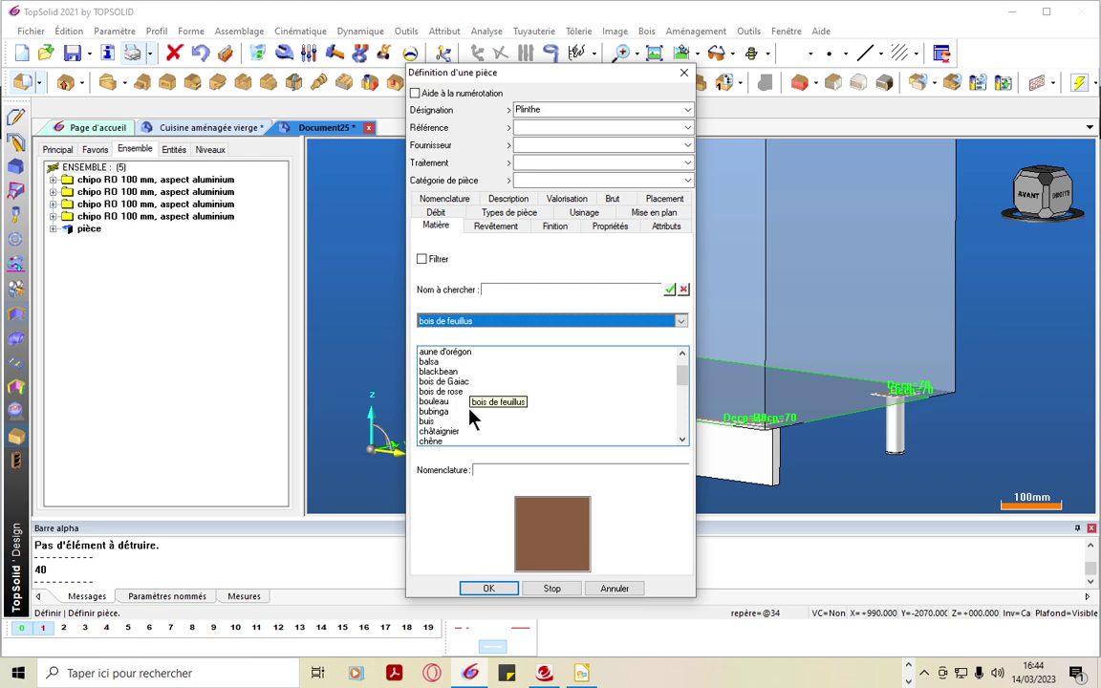
left_click(439, 412)
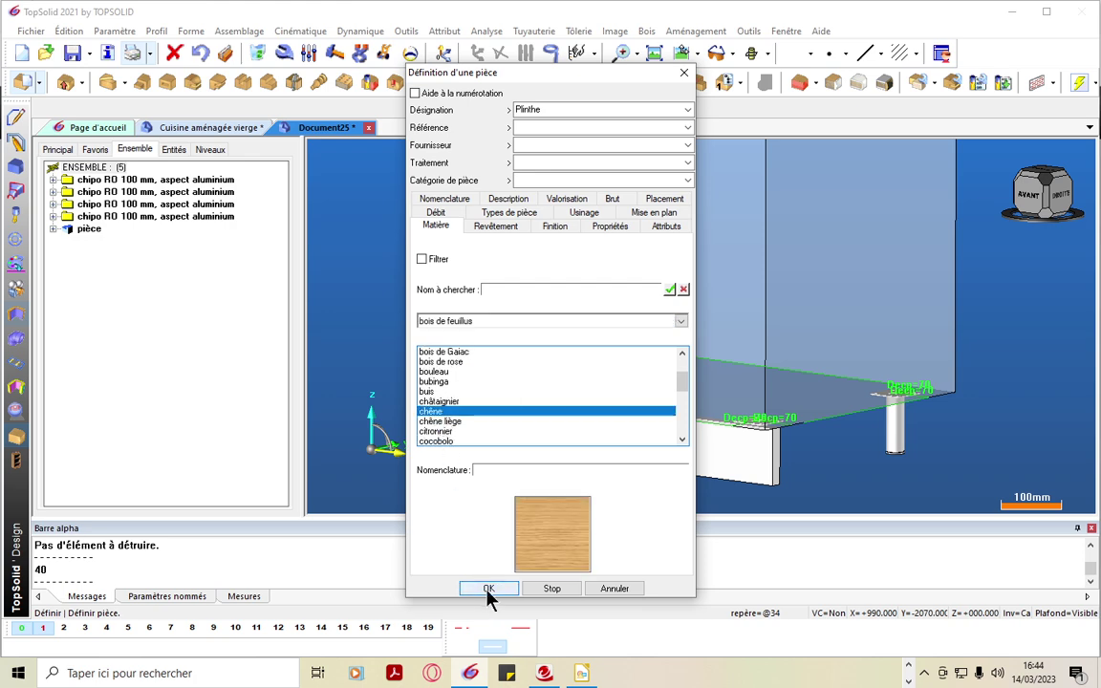
left_click(489, 588)
Display the foot and plinth assembly with realistic shading that includes material textures
left_click(766, 54)
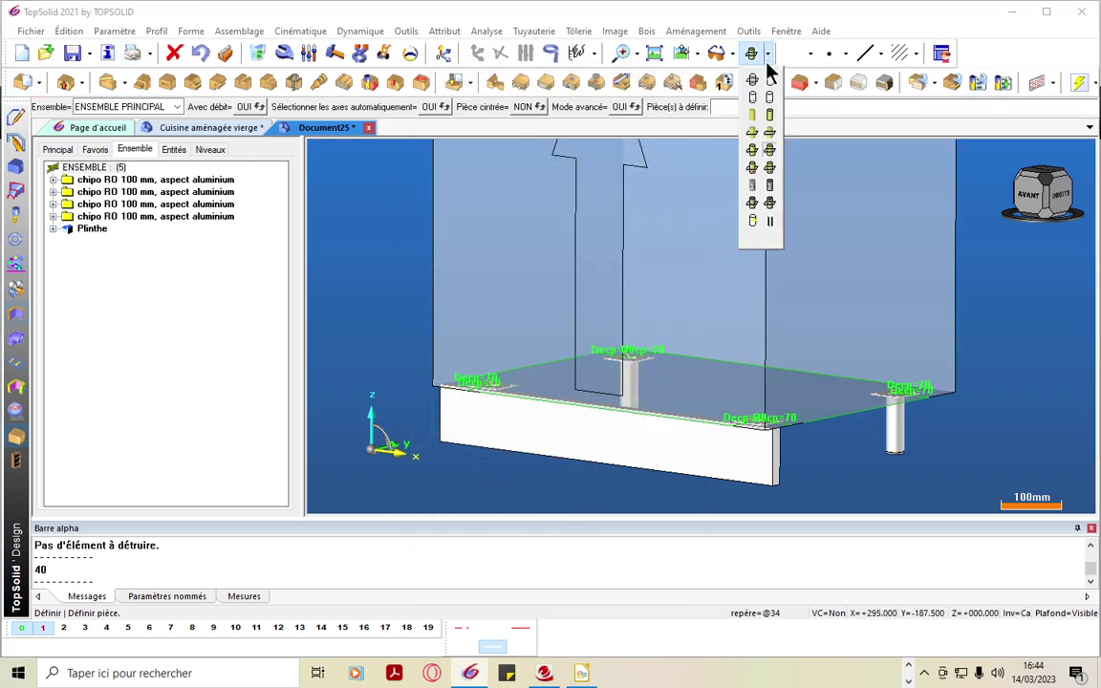
left_click(751, 212)
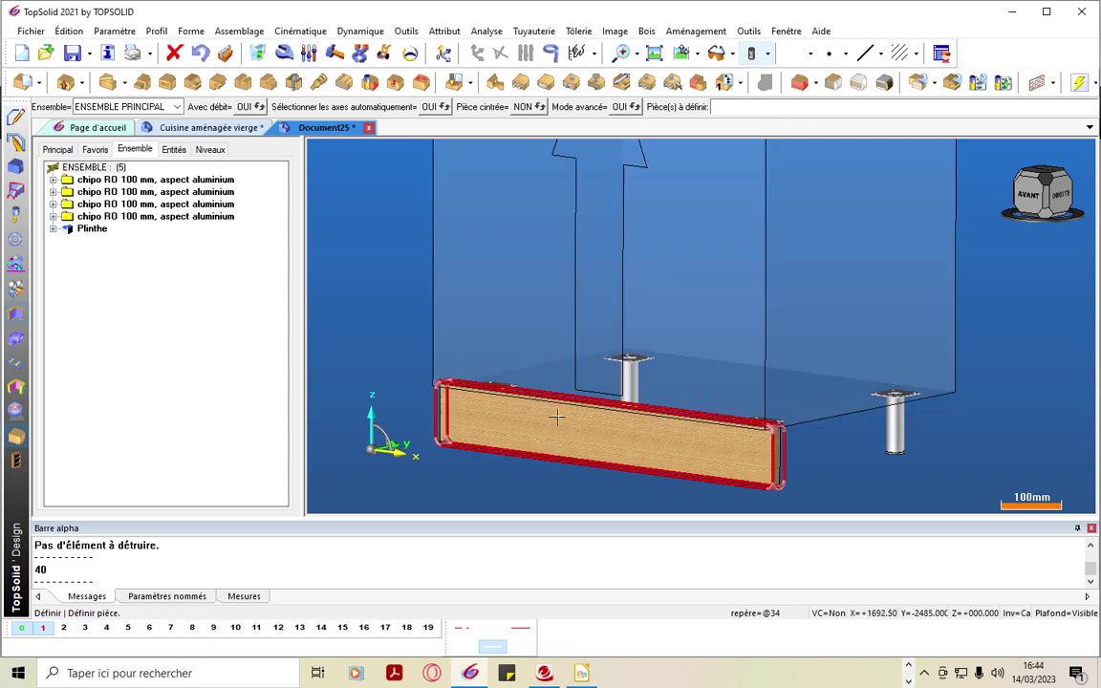
left_click(549, 434)
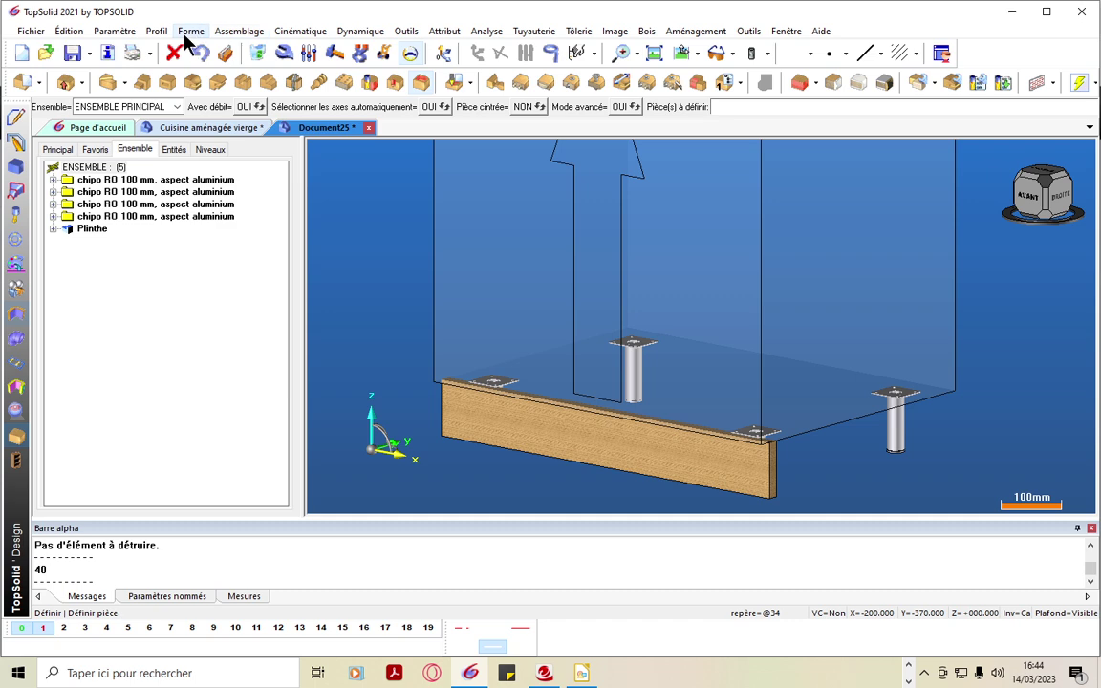
Start saving the assembly as a standard model in MON STANDARD 3D, with family CUISINE and type Equipement
left_click(239, 34)
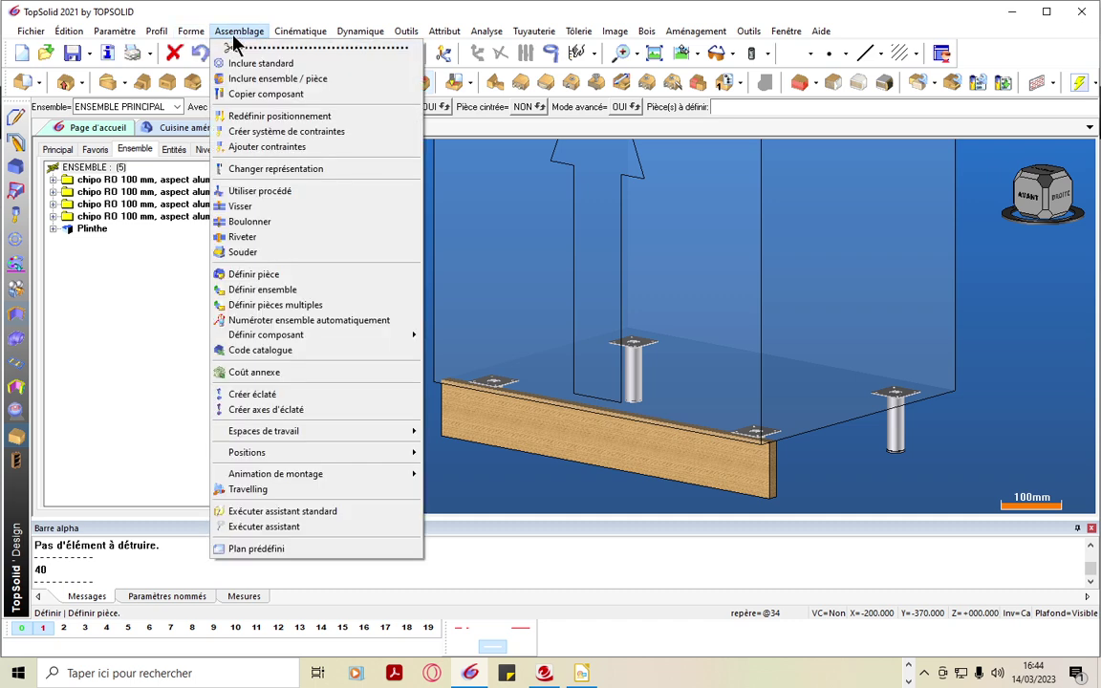
left_click(265, 81)
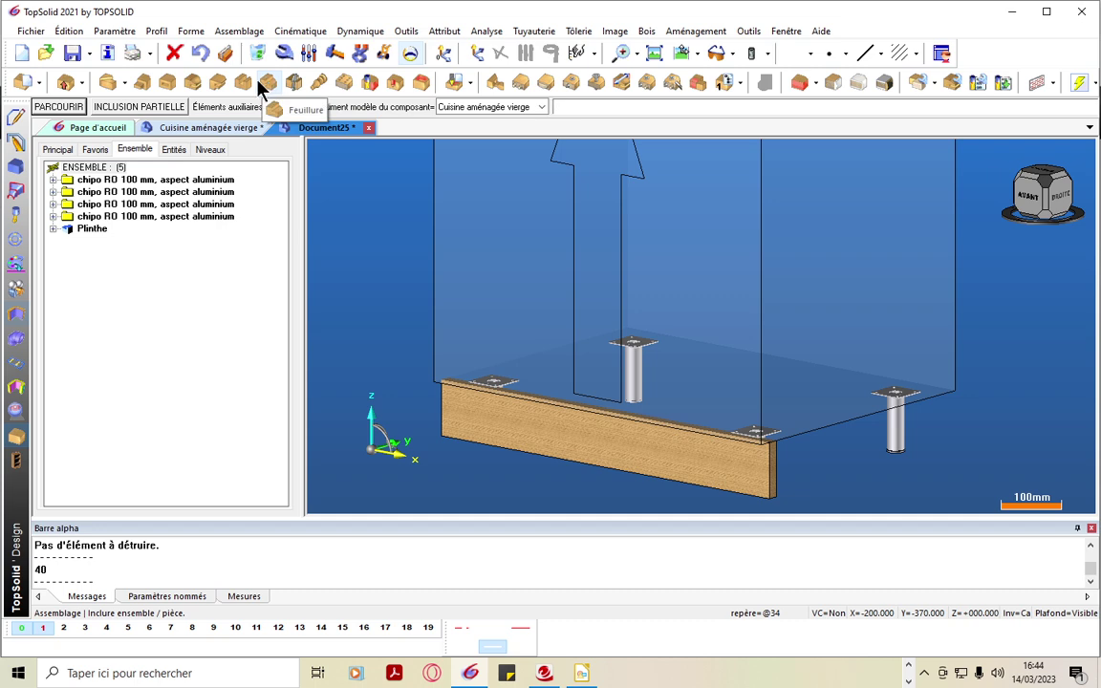
left_click(239, 31)
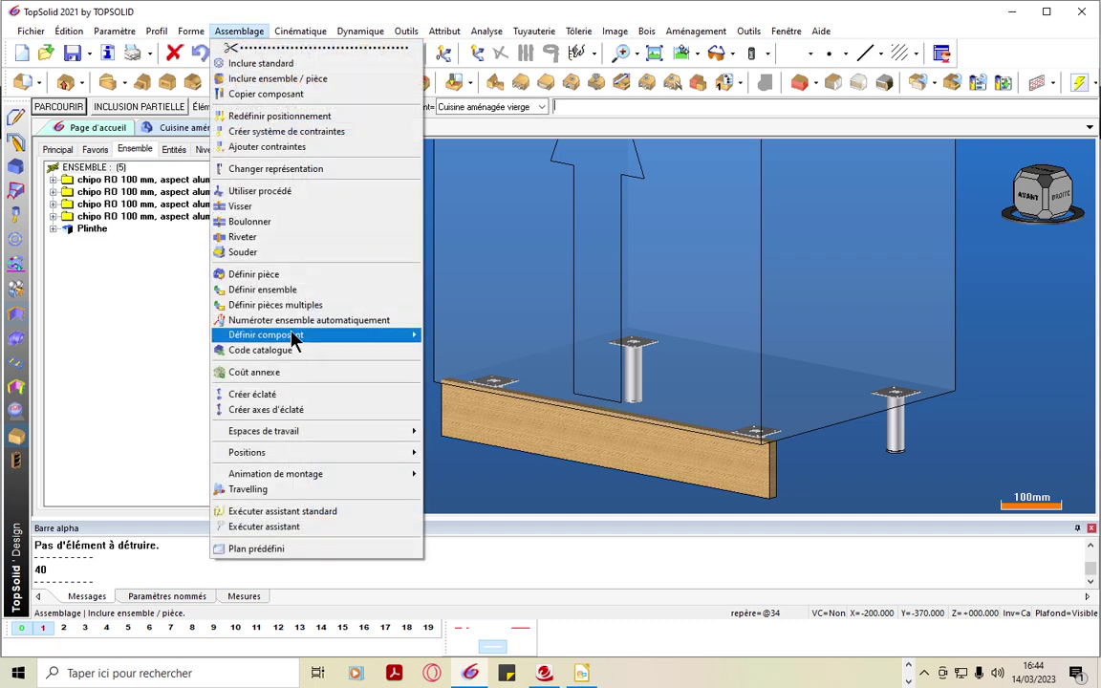
mouse_move(294, 339)
left_click(491, 565)
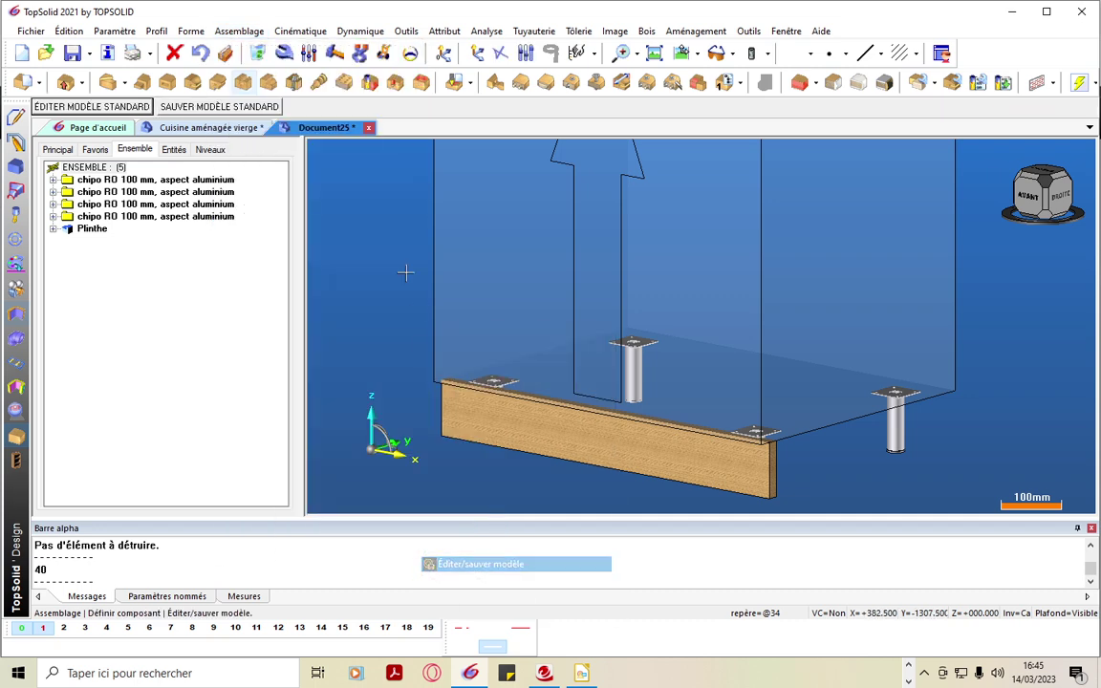
left_click(244, 107)
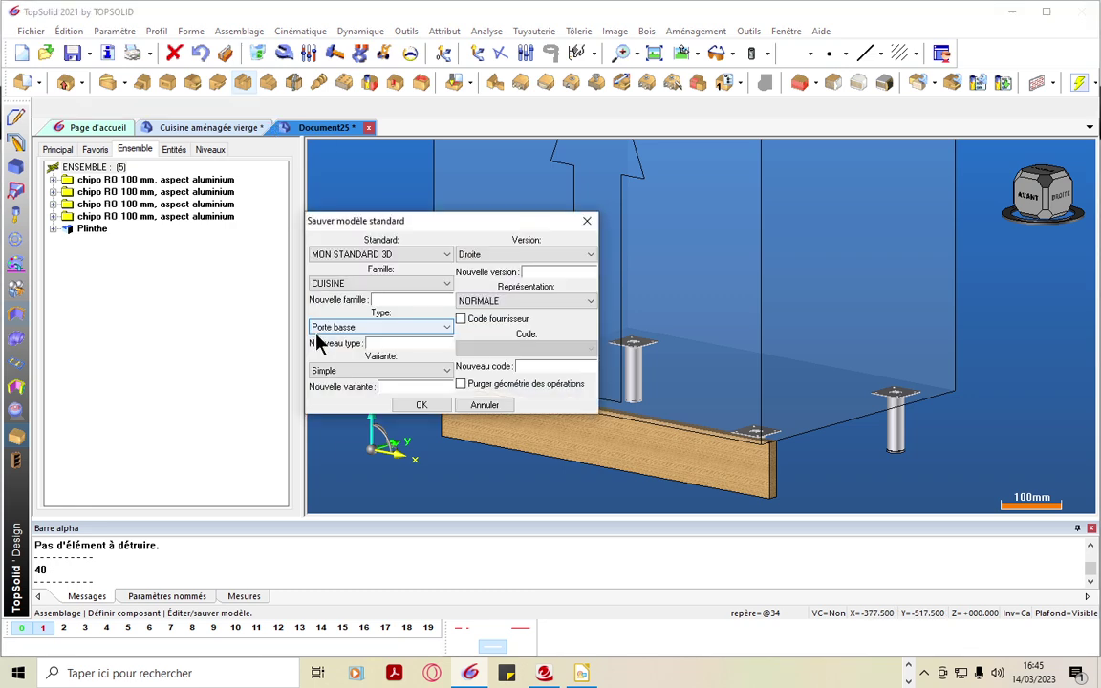
left_click(414, 285)
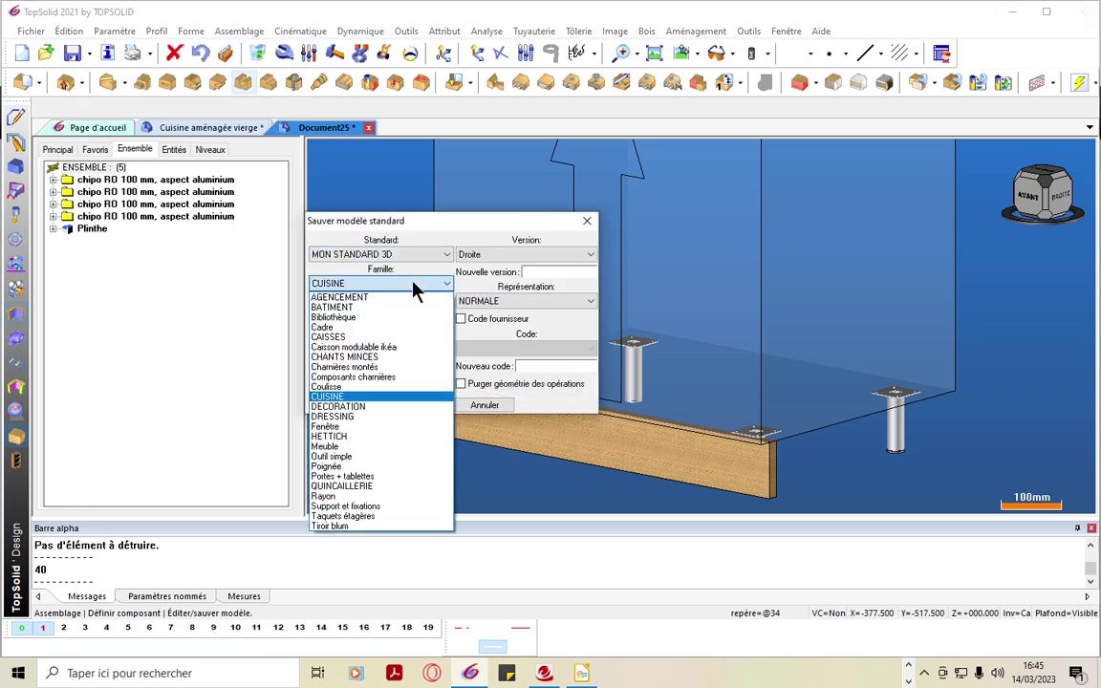
left_click(366, 402)
left_click(363, 328)
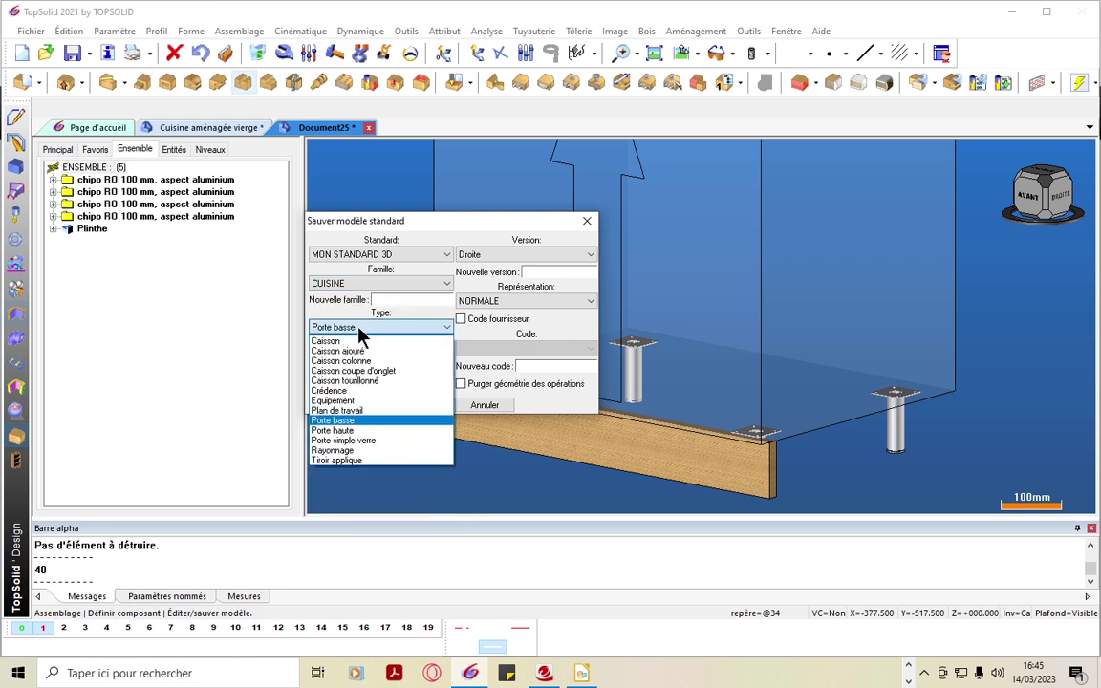
left_click(344, 400)
Set the standard model's variant to Pied and version to 00, and save it over the existing file
left_click(347, 376)
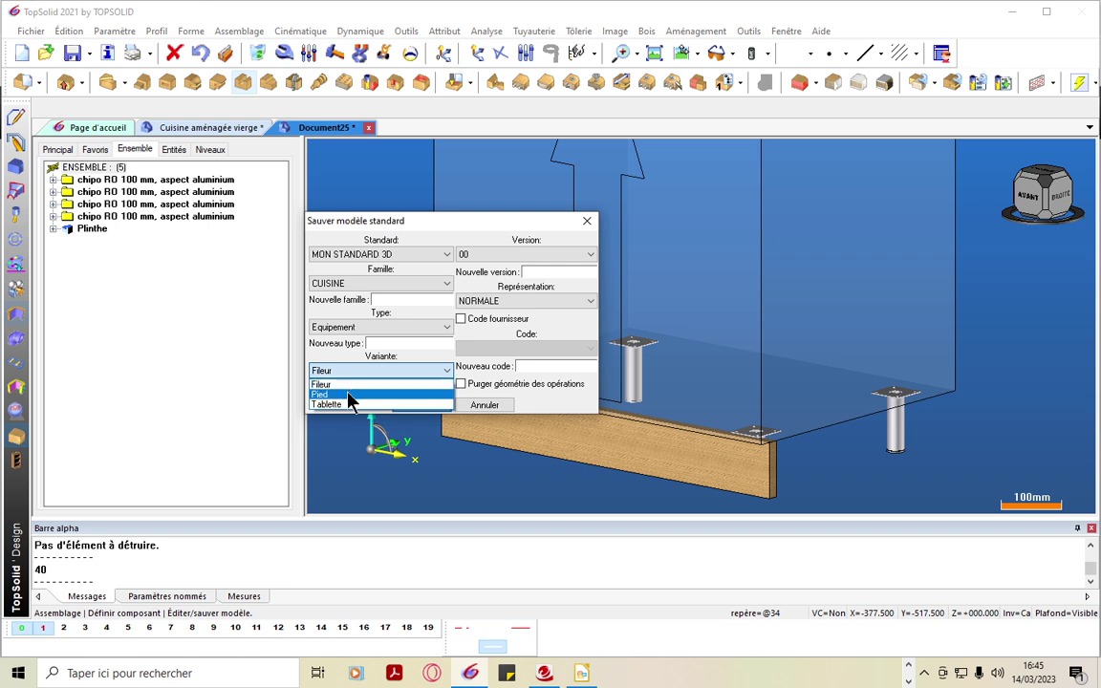
left_click(346, 395)
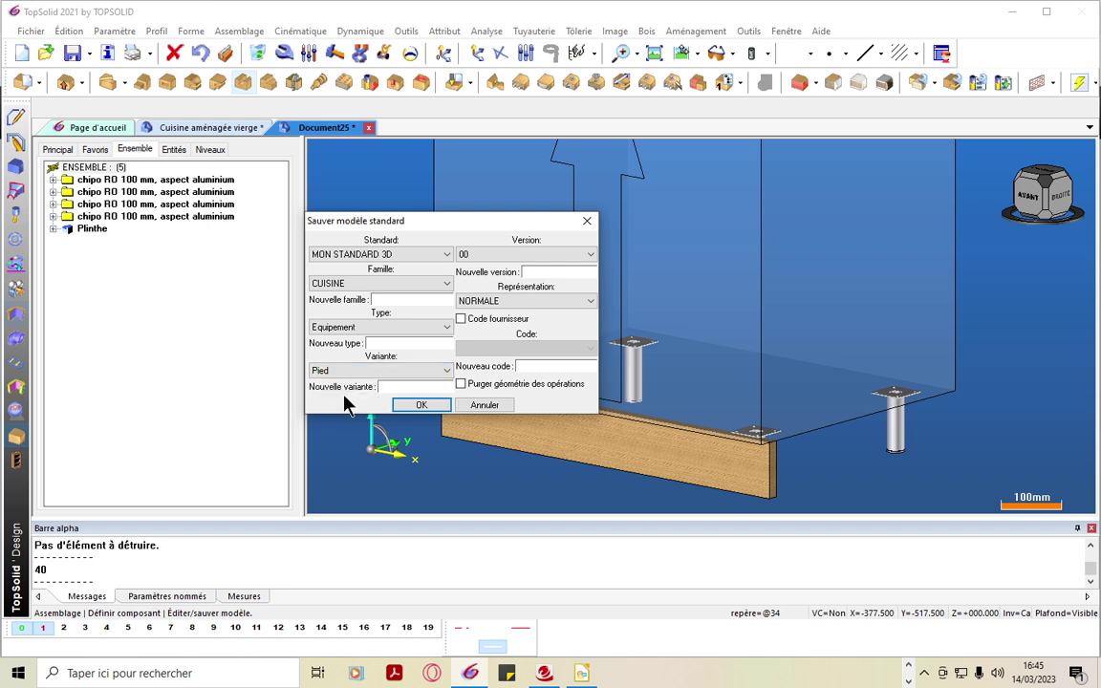
left_click(516, 255)
left_click(517, 258)
type("0")
left_click(438, 406)
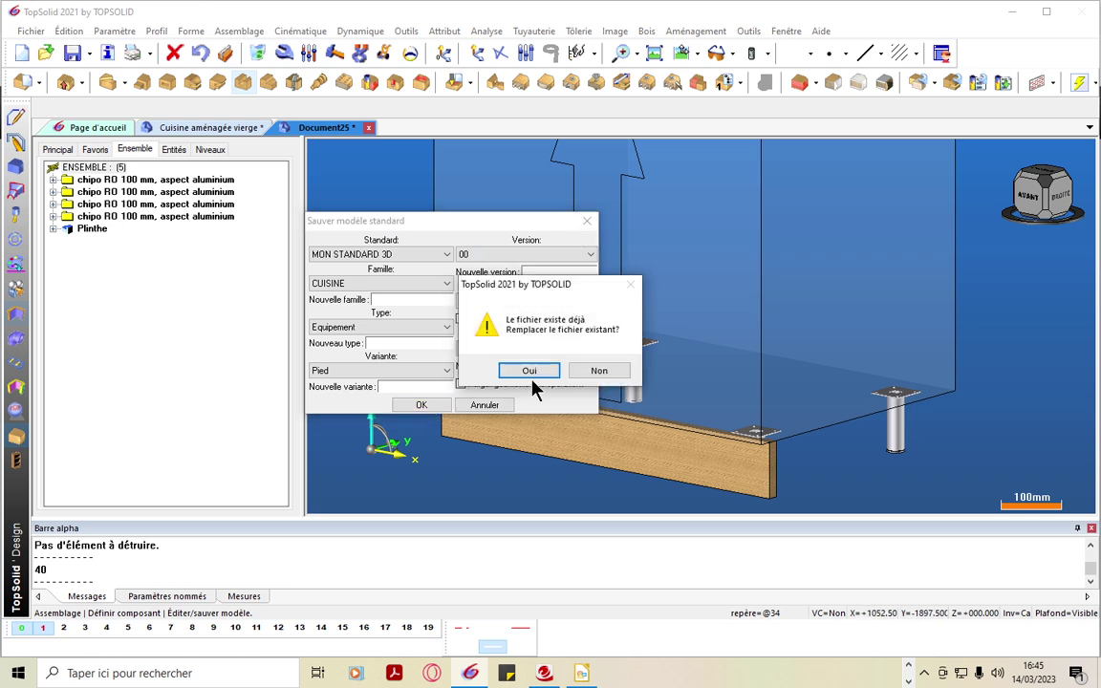
left_click(534, 373)
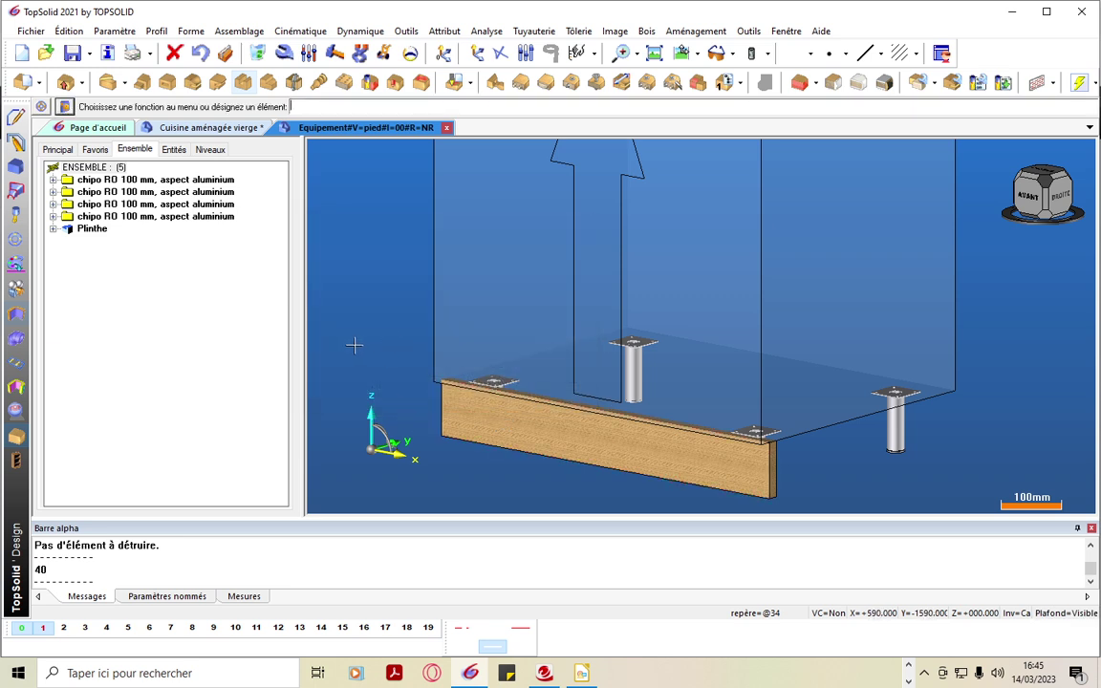
Switch to the Cuisine aménagée vierge document, turn on level 2, and include the standard component CUISINE, Equipement, Pied, version 00
left_click(209, 129)
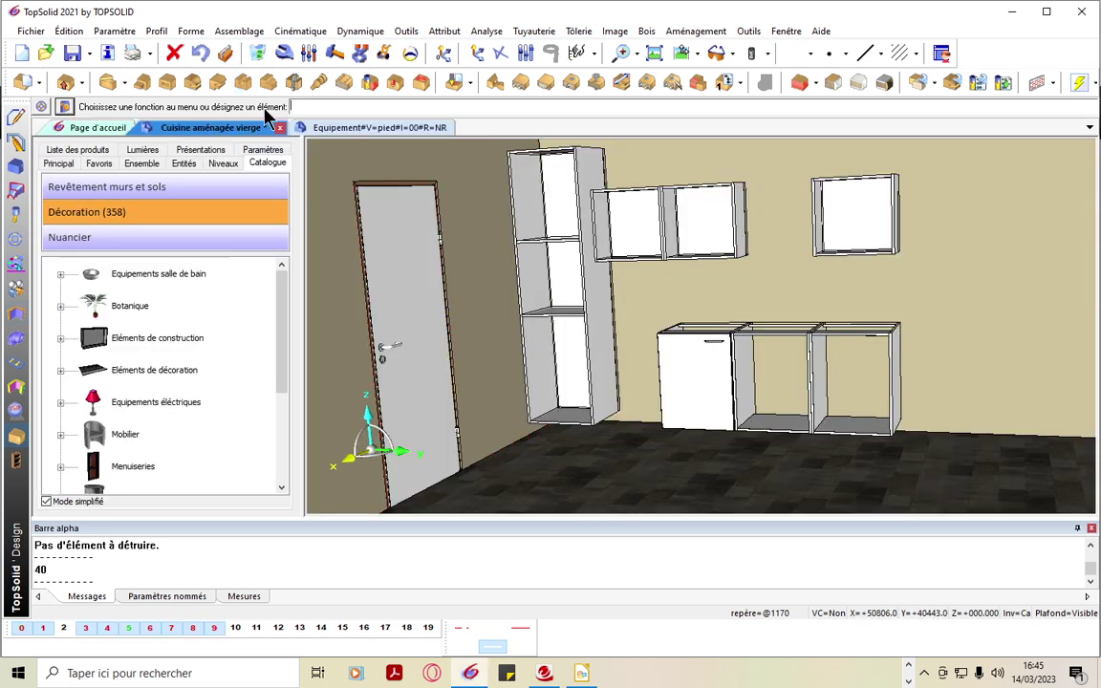
left_click(65, 629)
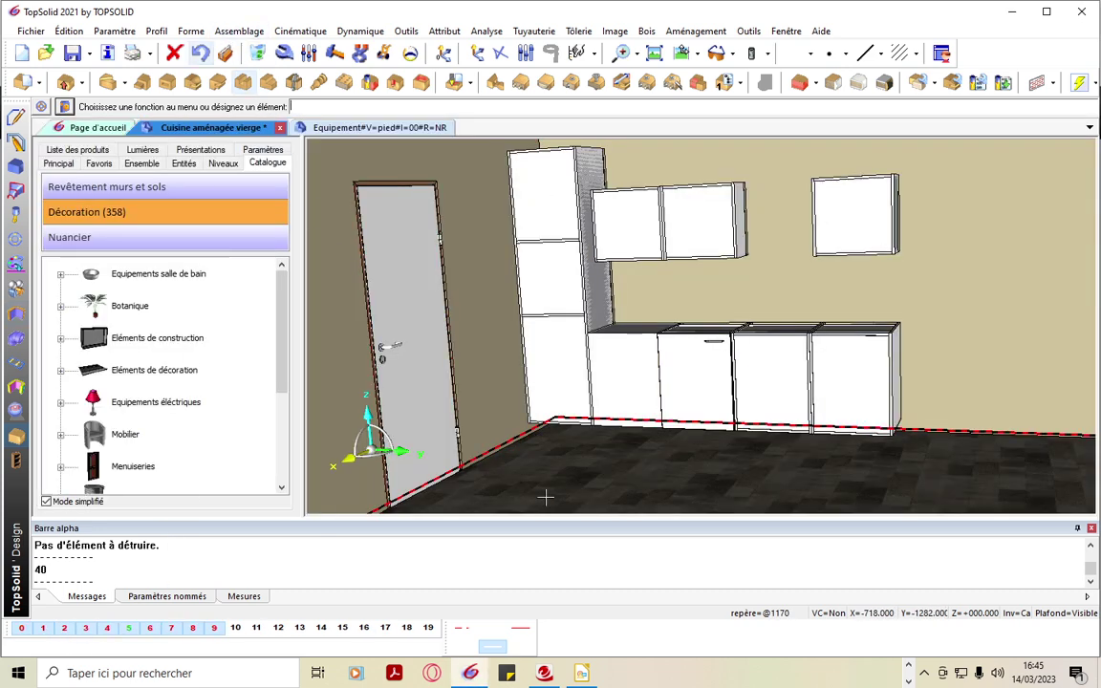
left_click(241, 32)
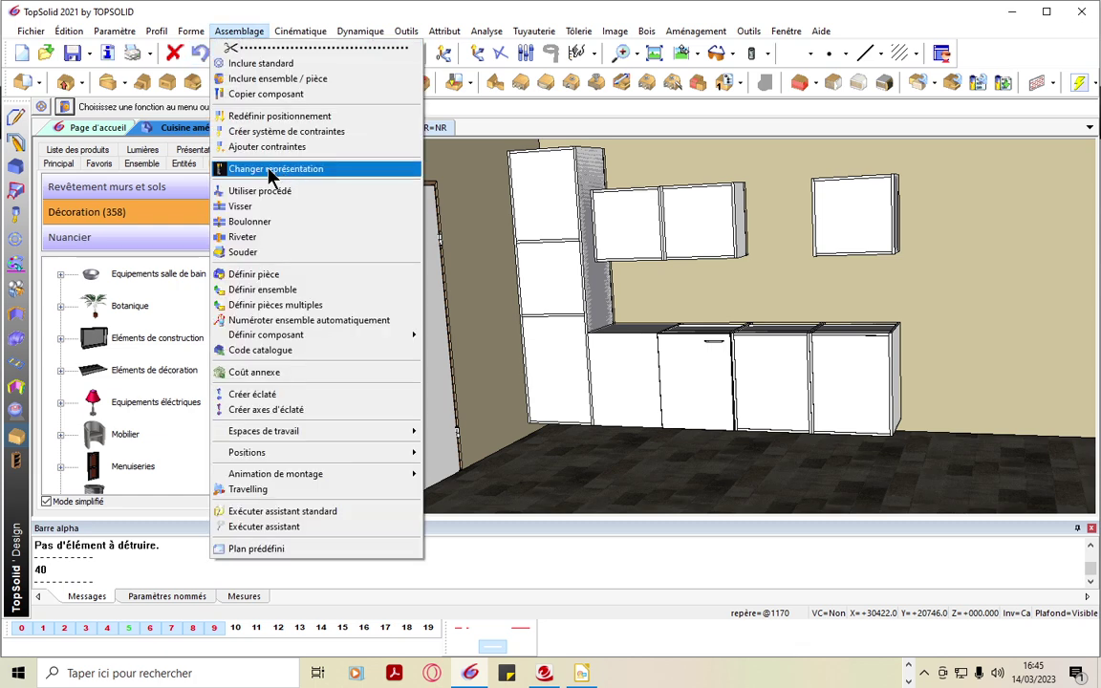
left_click(256, 63)
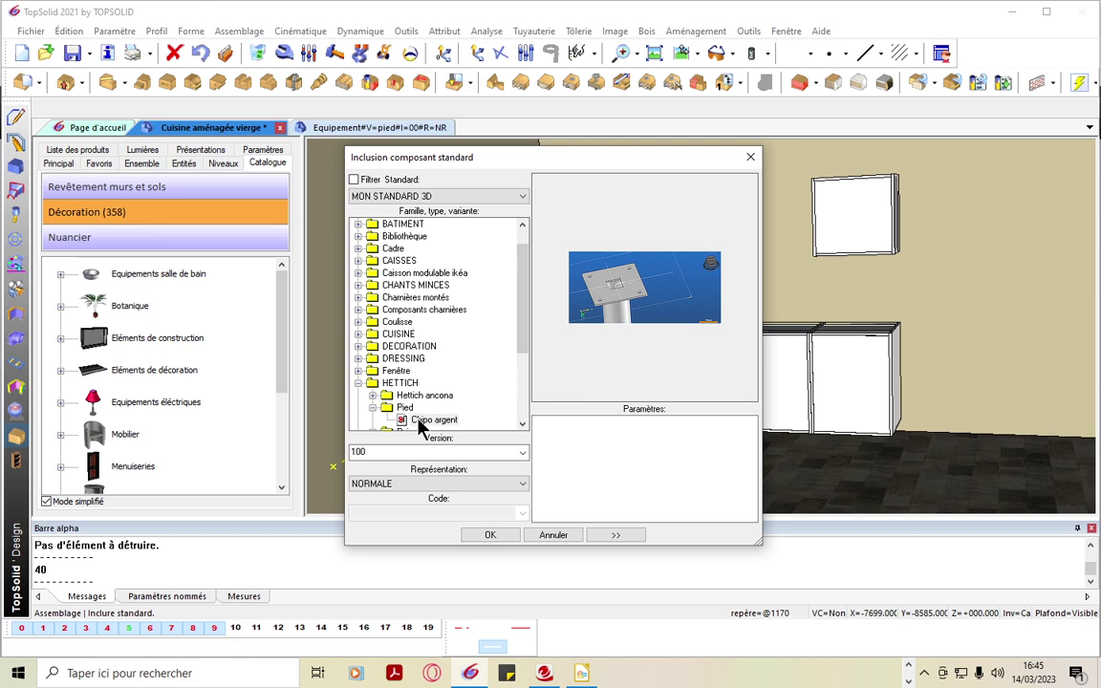
left_click(358, 383)
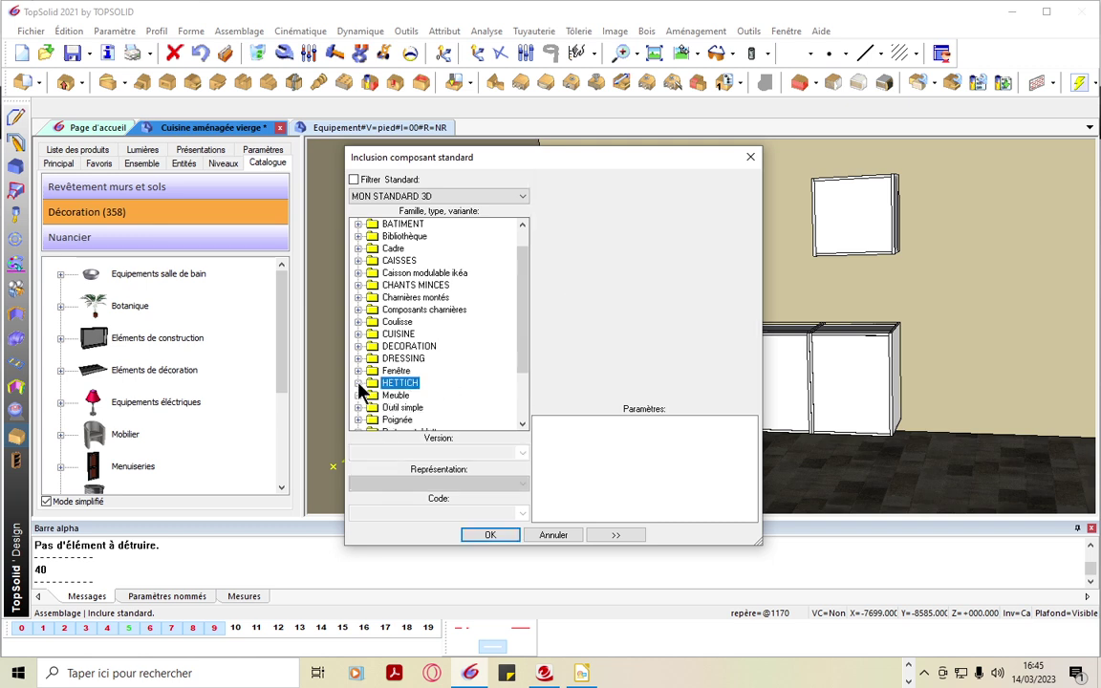
left_click(359, 334)
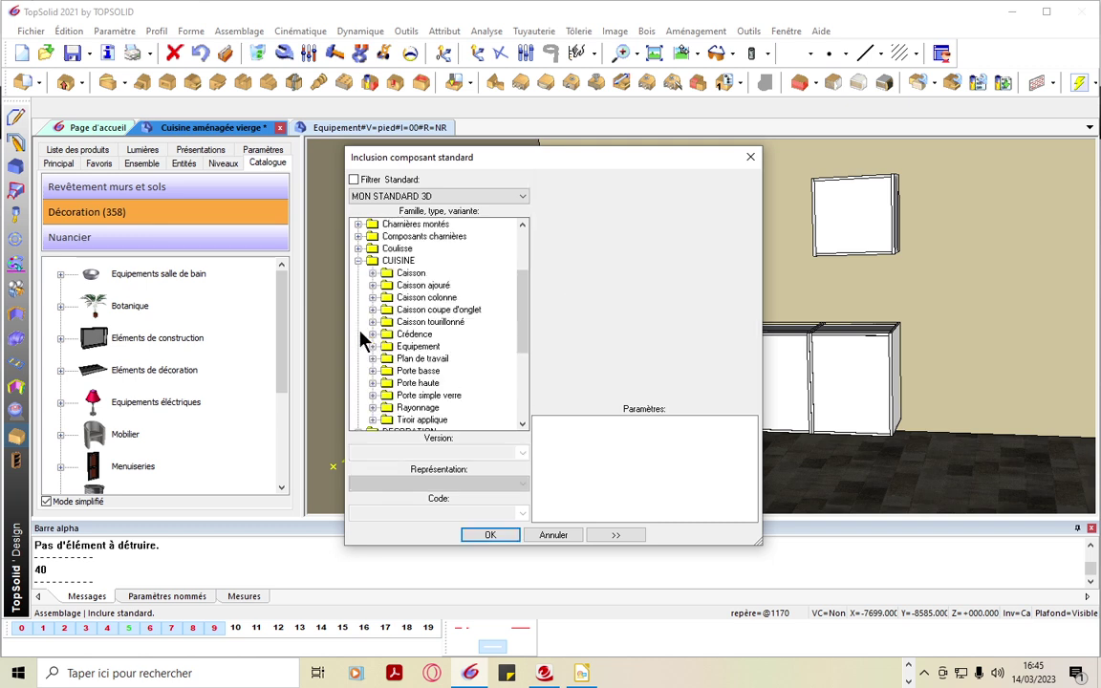
left_click(373, 346)
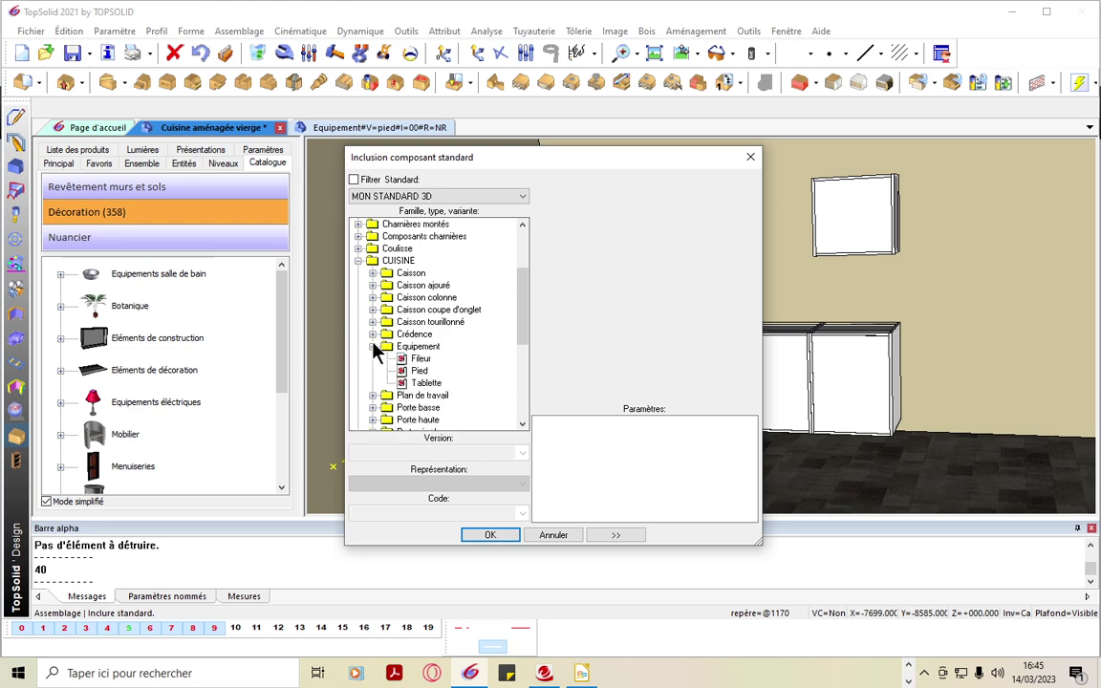
left_click(419, 370)
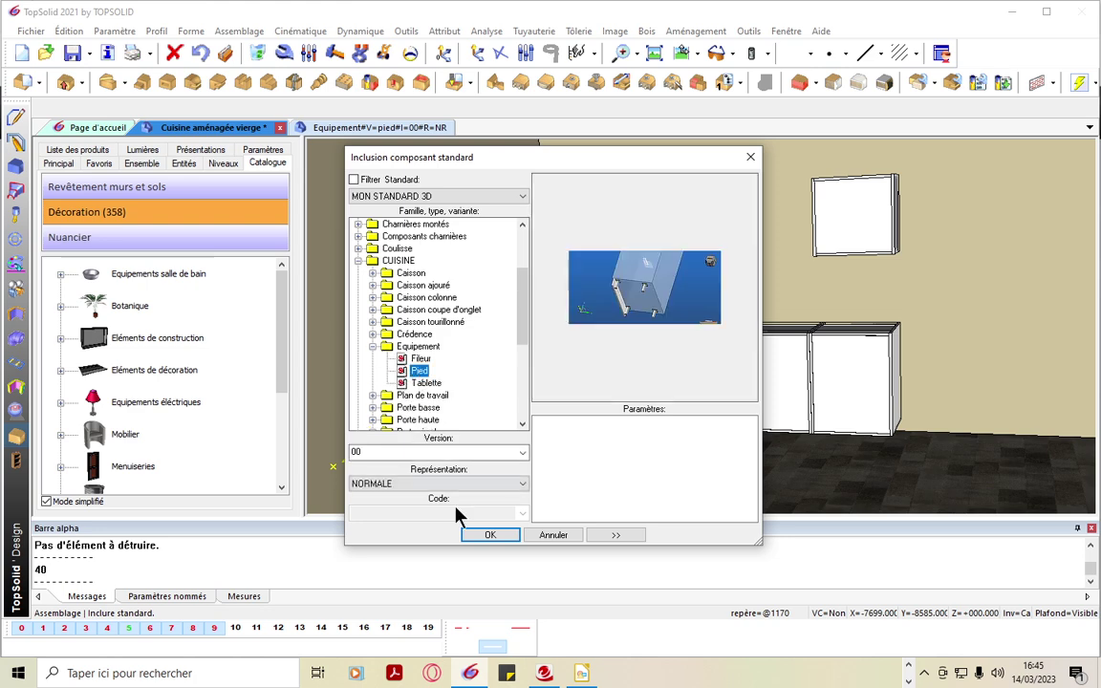
left_click(485, 536)
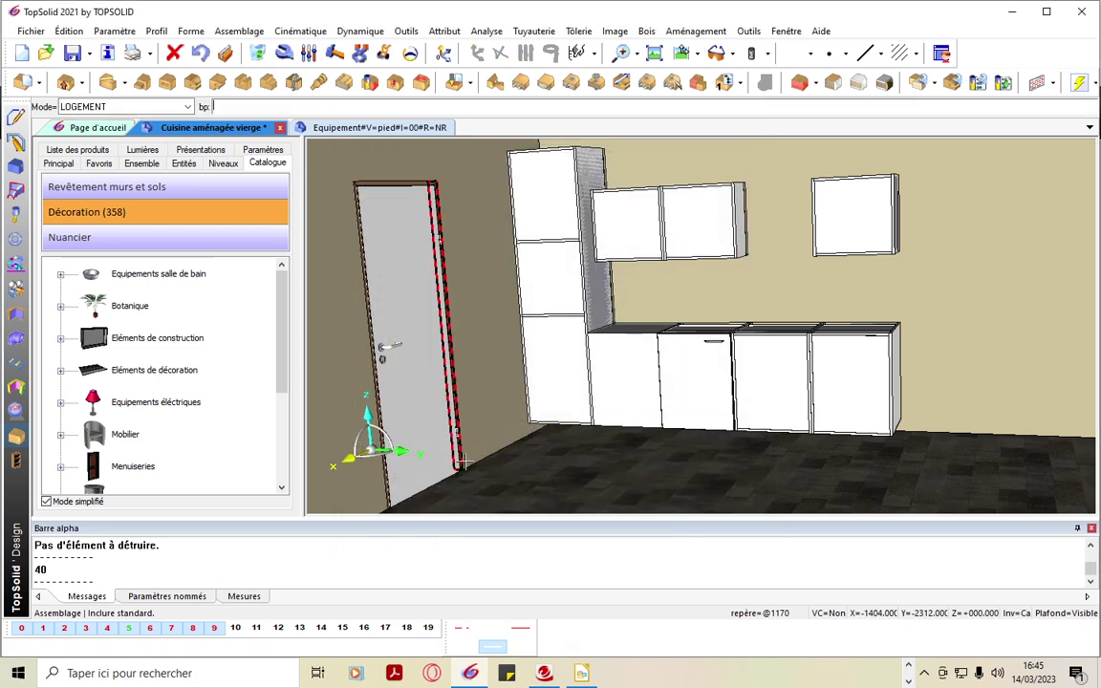
Place the foot set inside the tall column block and three base cabinet blocks, with a décalage pied of 70 mm
left_click(134, 107)
left_click(131, 137)
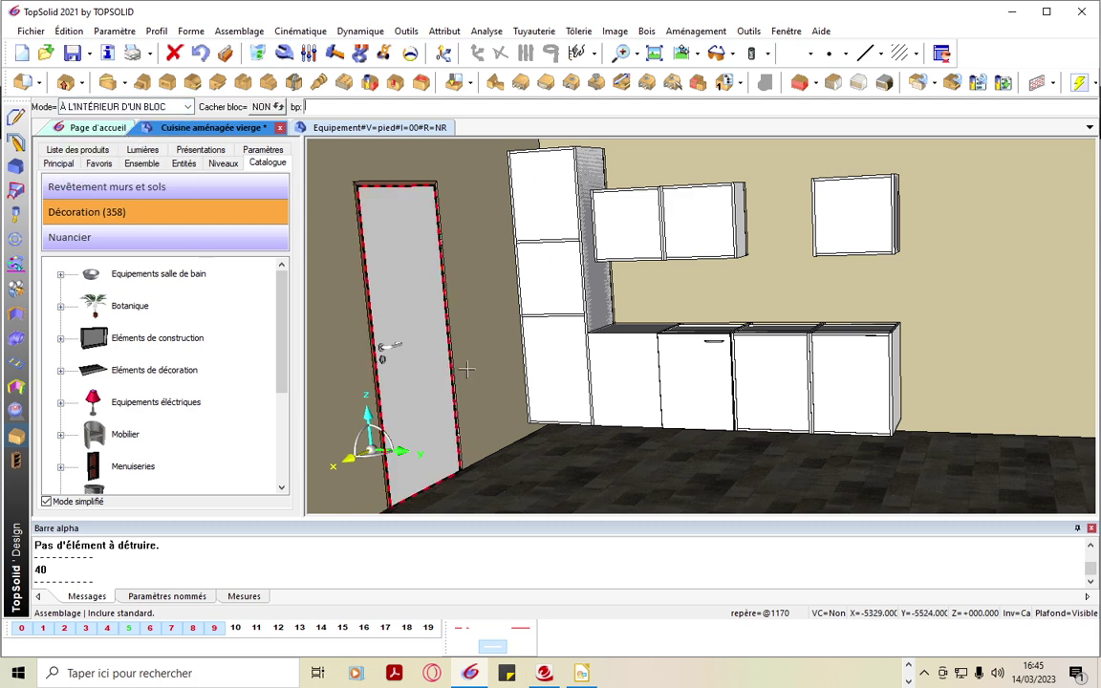
left_click(526, 355)
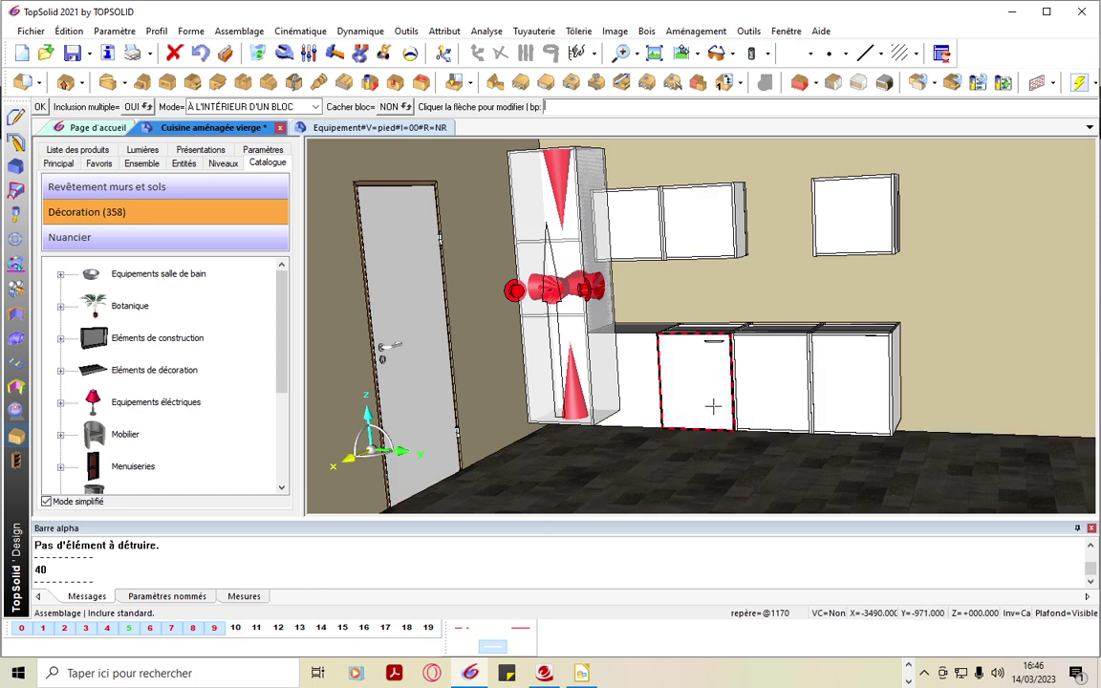
left_click(756, 406)
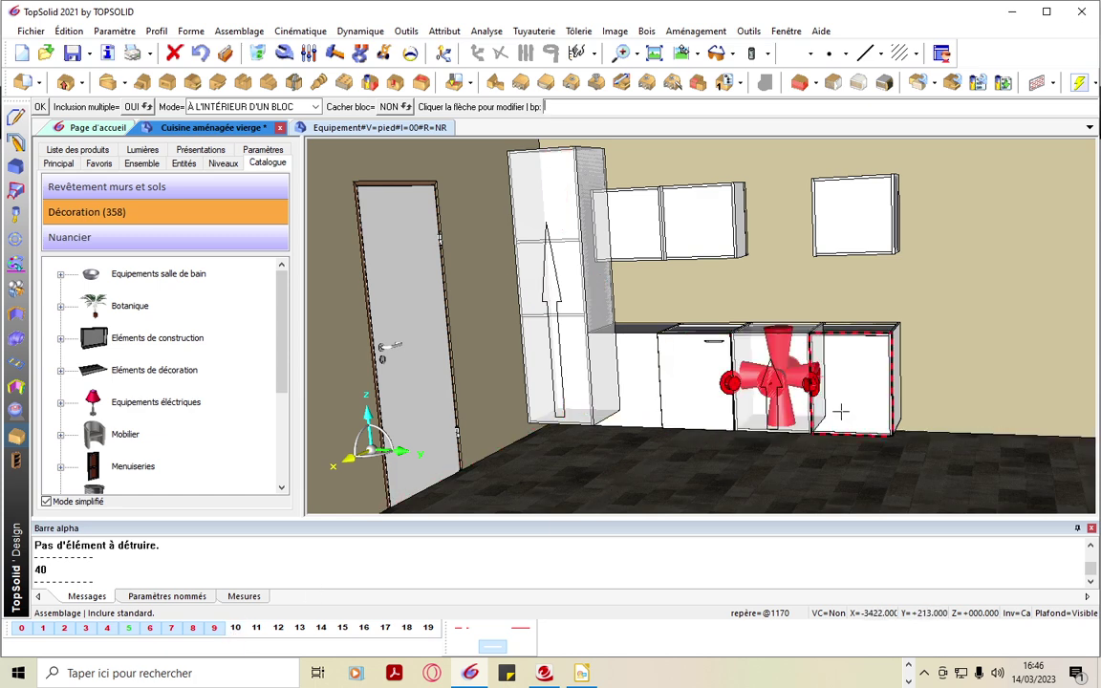
left_click(841, 408)
left_click(712, 401)
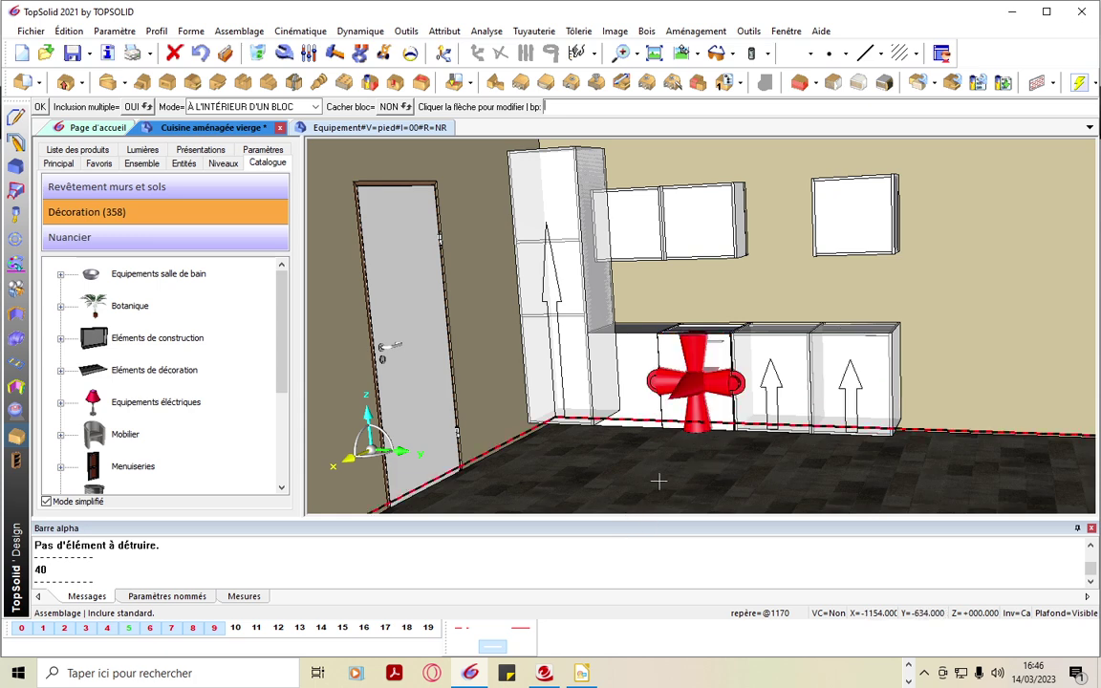
left_click(40, 106)
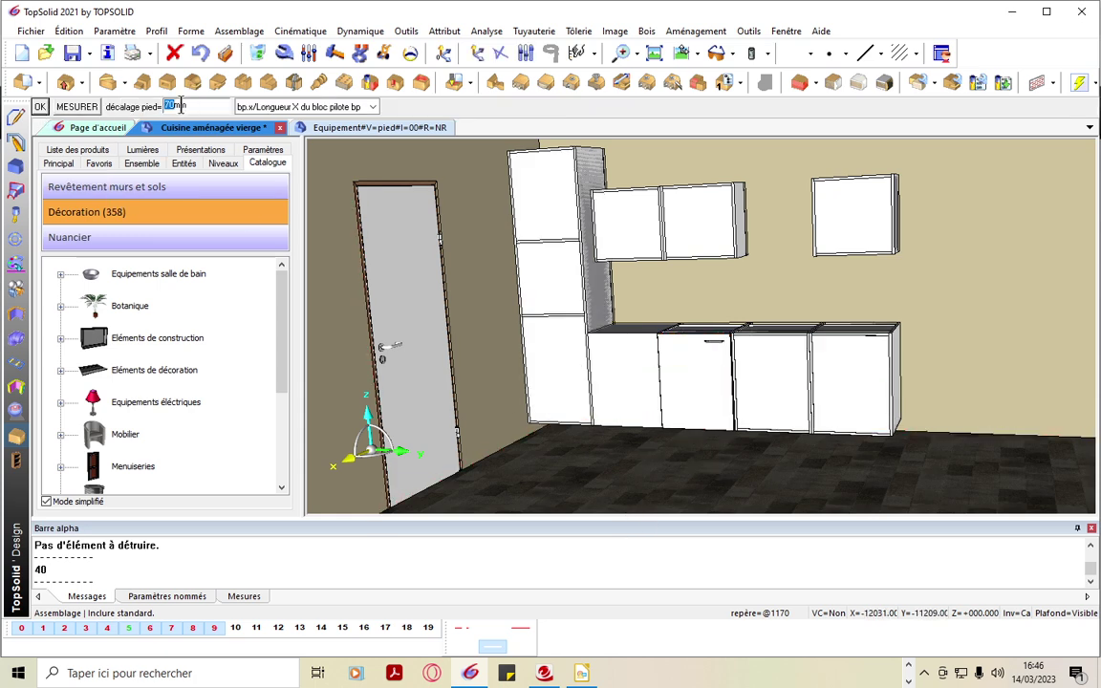
left_click(41, 106)
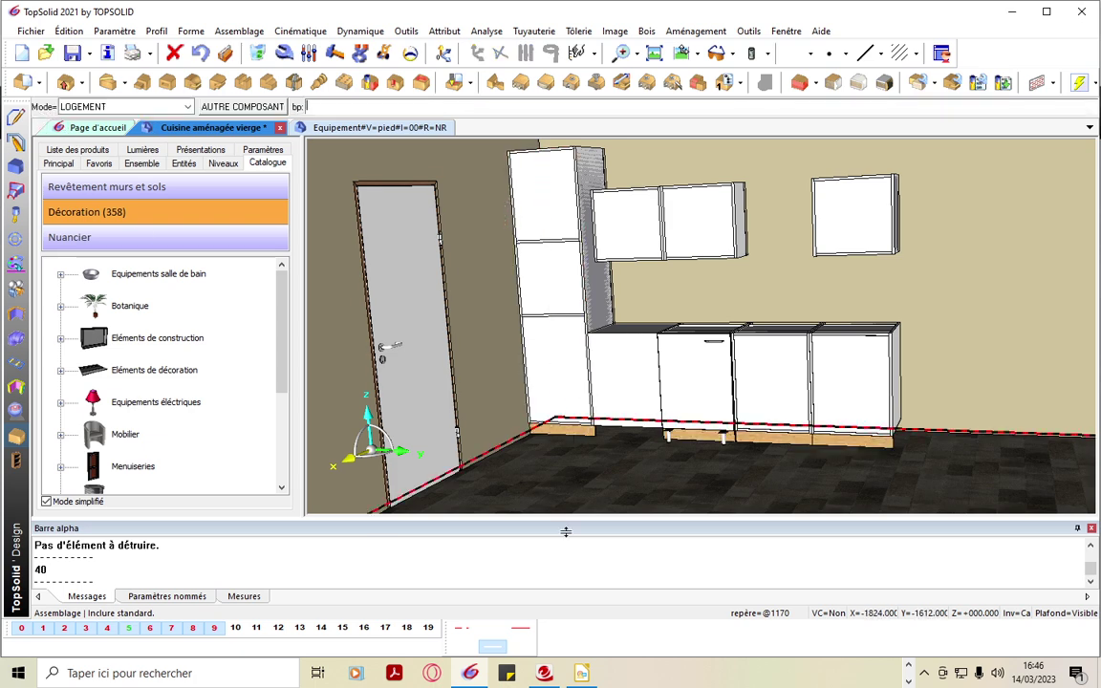
Delete the foot set placed under the base cabinet that has the handled door
mouse_move(659, 482)
middle_mouse_down()
mouse_move(659, 470)
mouse_move(620, 467)
mouse_move(643, 475)
middle_mouse_up()
scroll(756, 472, "up", 2)
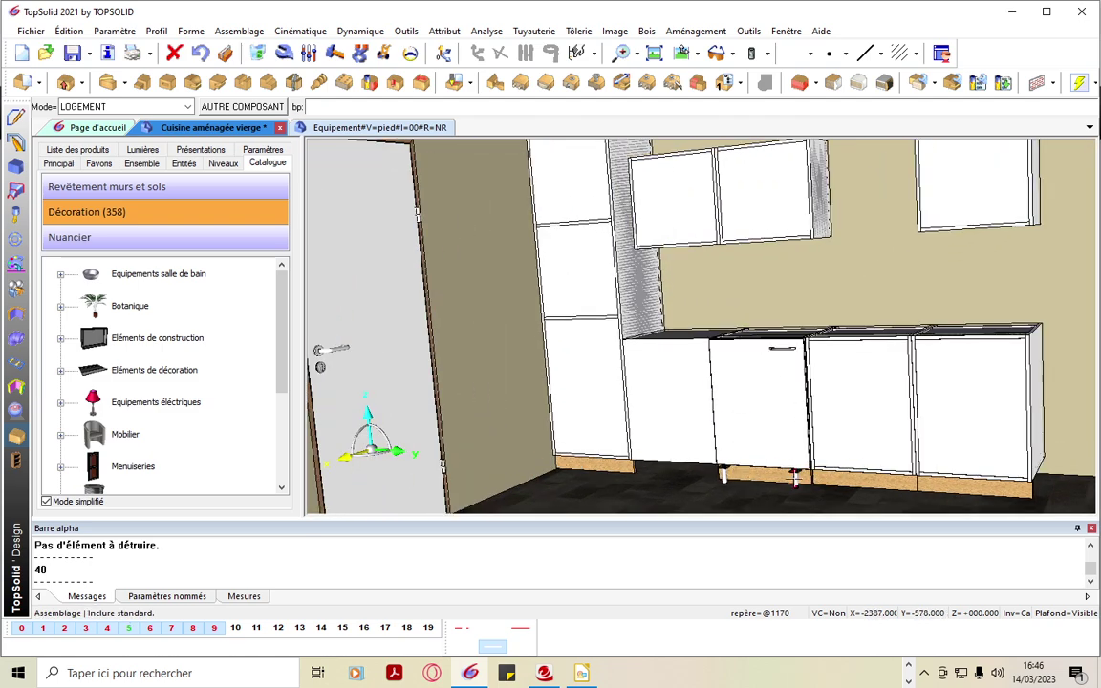
scroll(790, 483, "up", 2)
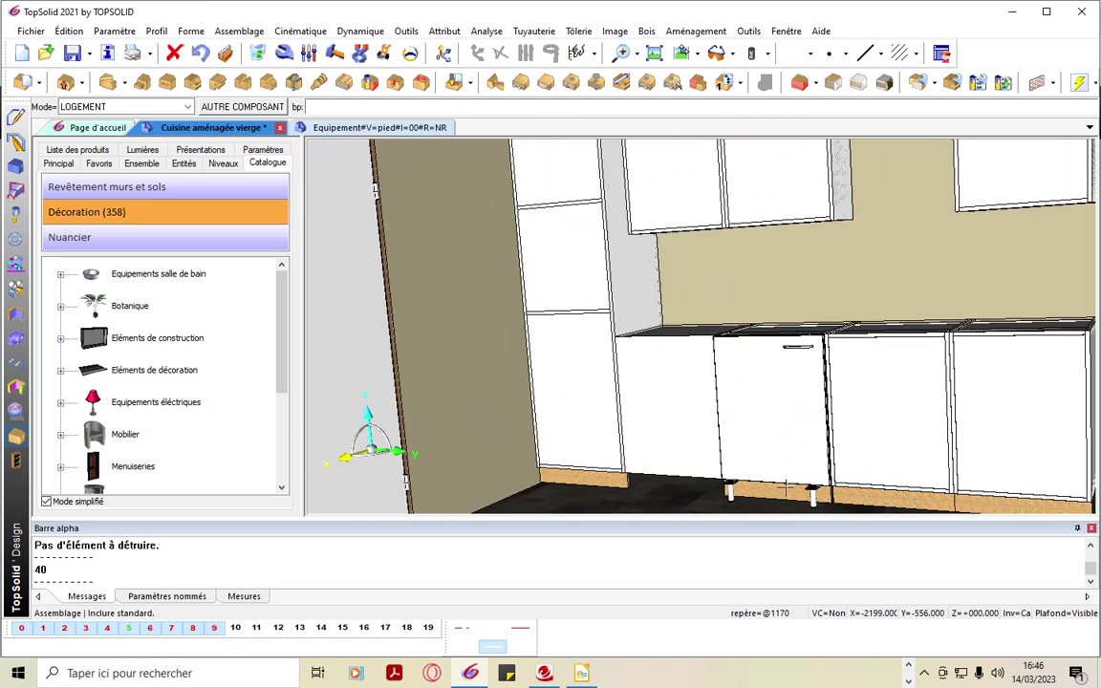
left_click(258, 54)
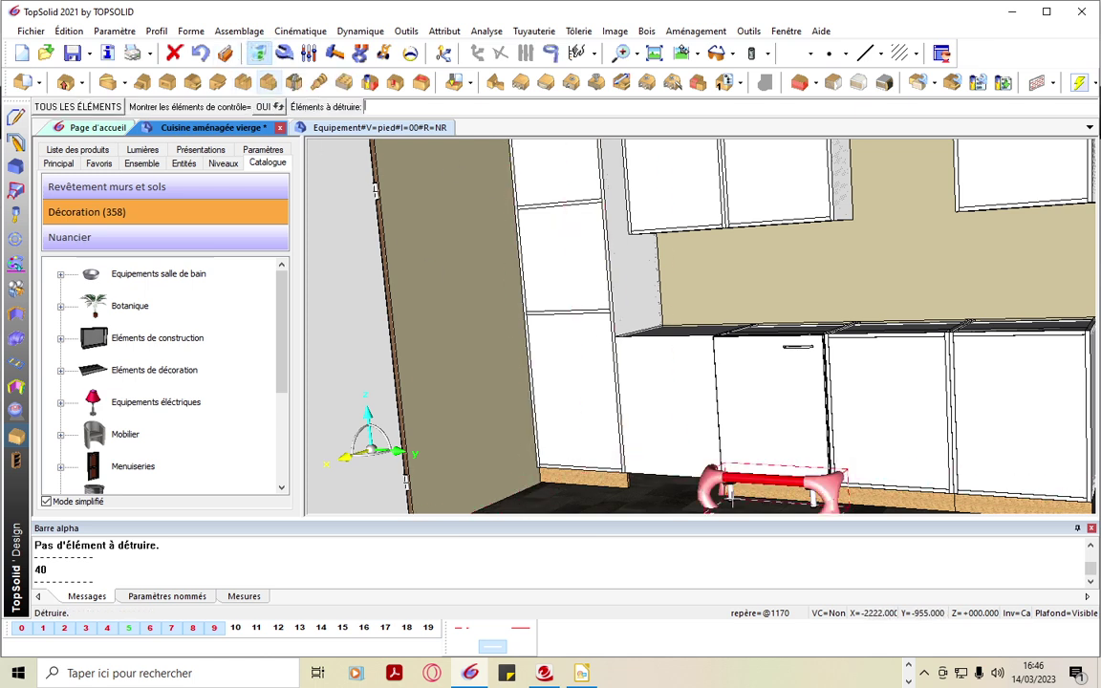
left_click(732, 494)
View the base cabinets from above and list the kitchen assembly's components
middle_click_drag(764, 406, 744, 422)
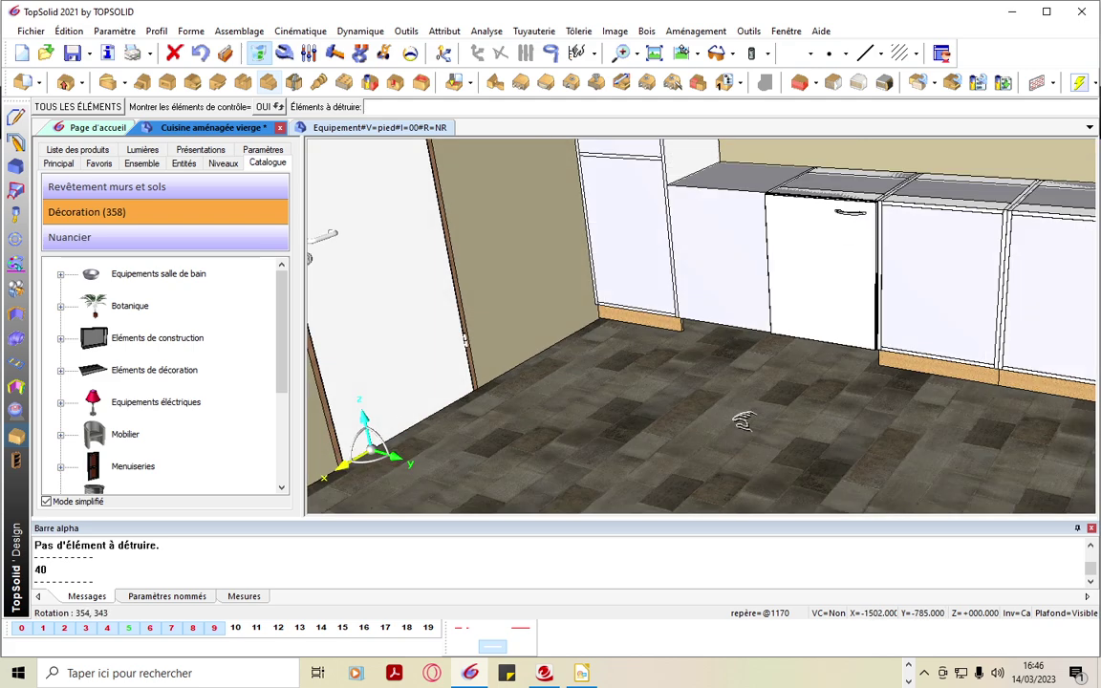
scroll(874, 163, "down", 1)
scroll(800, 238, "up", 4)
scroll(699, 340, "down", 3)
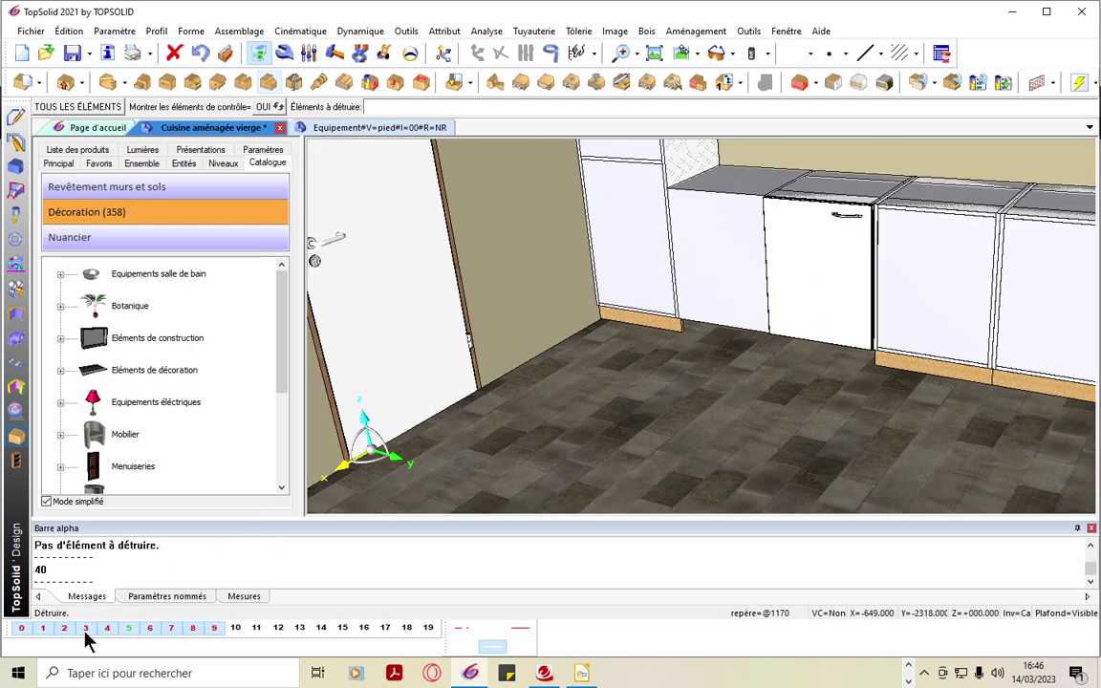
left_click(148, 165)
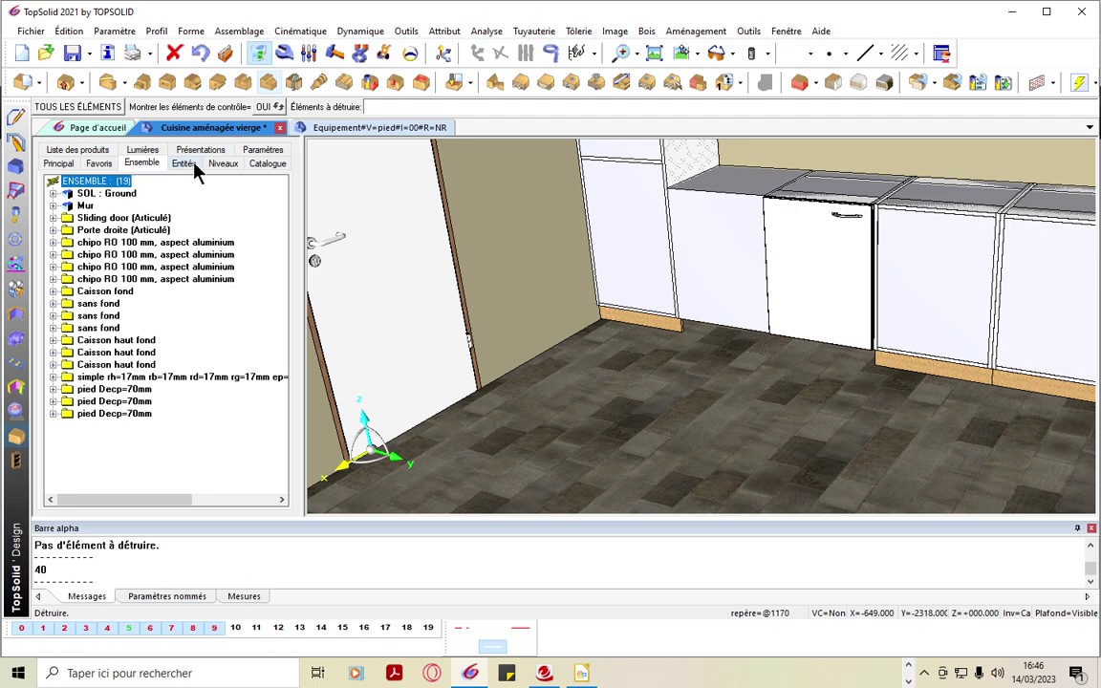
List the non-empty levels, make level 4 (Pieds) current, and hide level 5 (portes) to check which level holds the feet
left_click(224, 164)
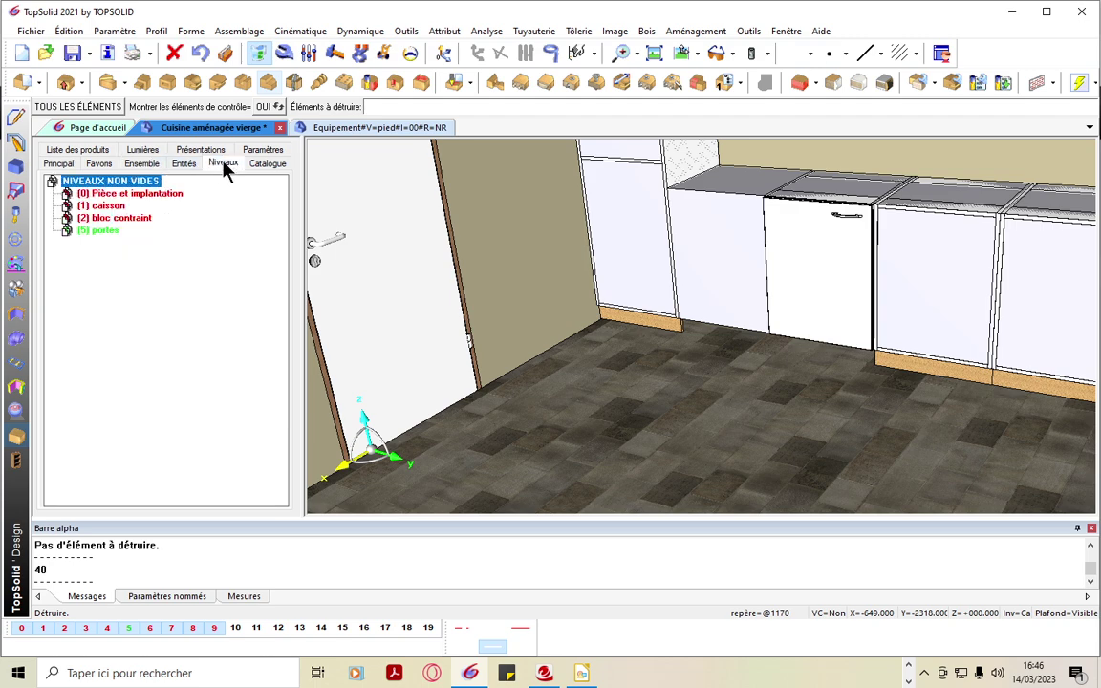
left_click(100, 230)
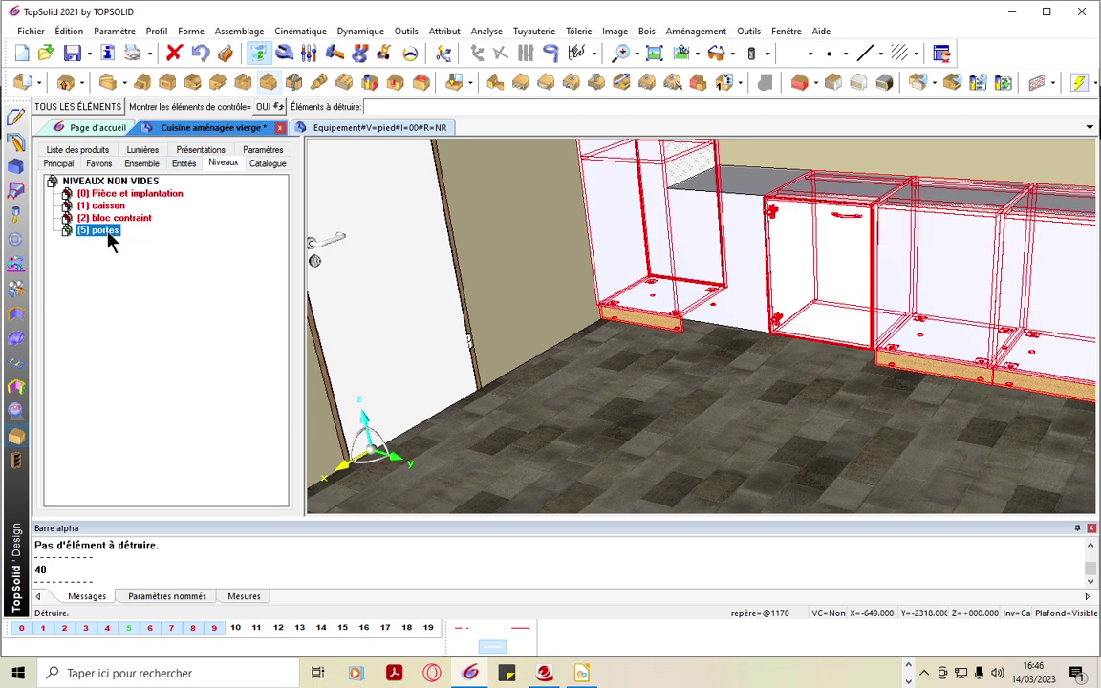
left_click(128, 631)
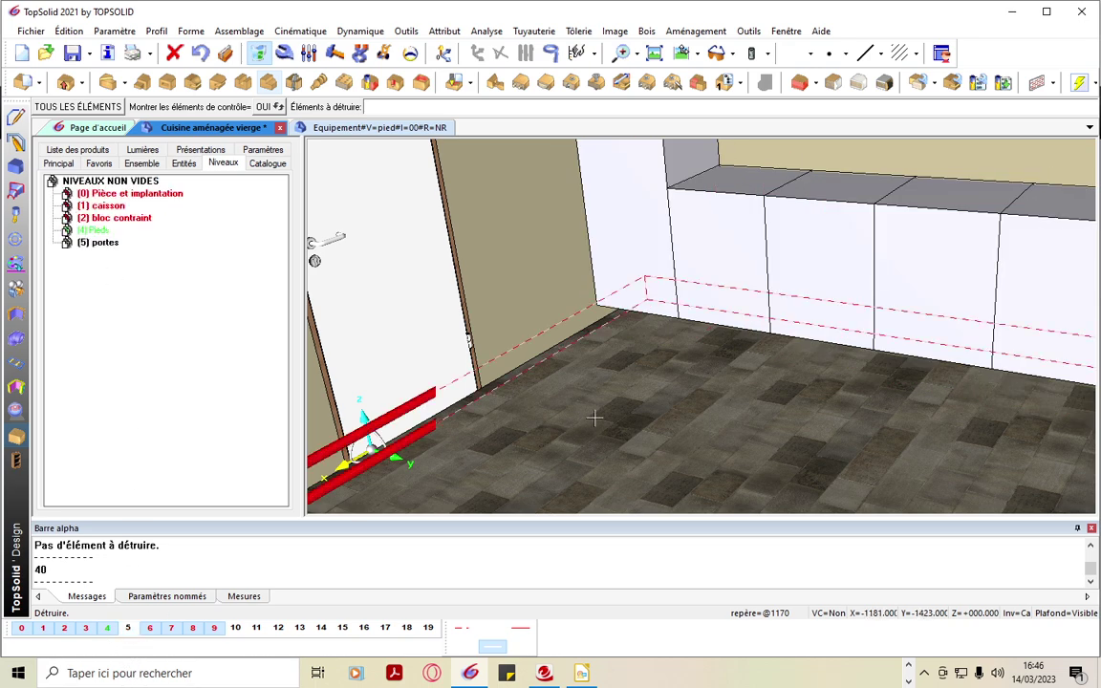
left_click(129, 631)
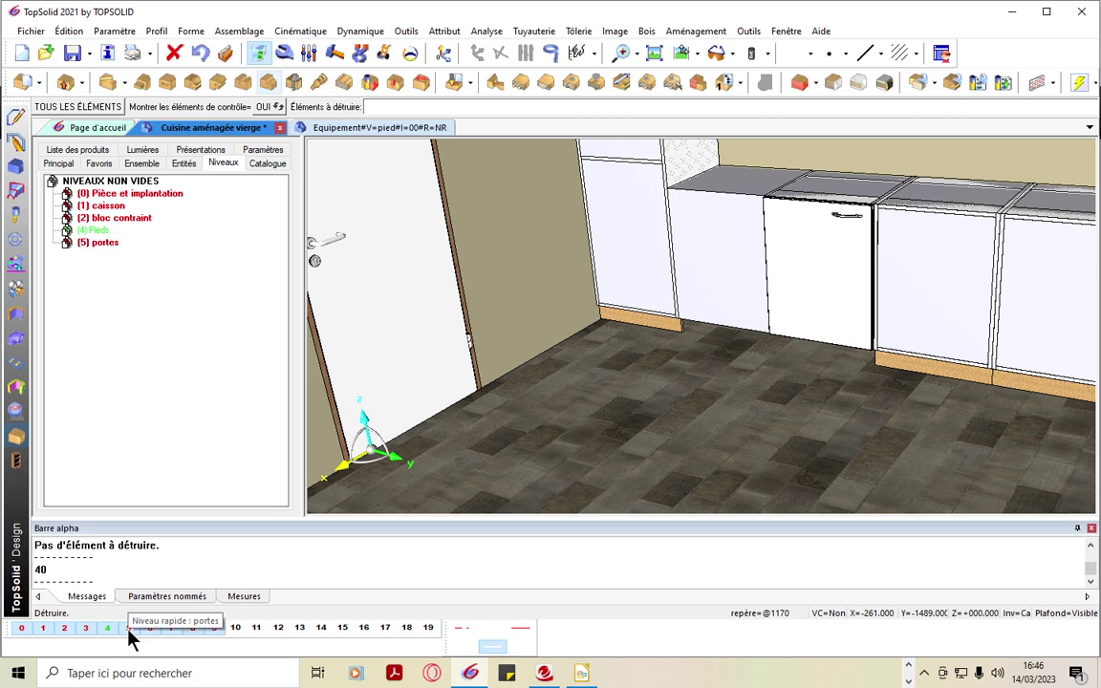
left_click(128, 631)
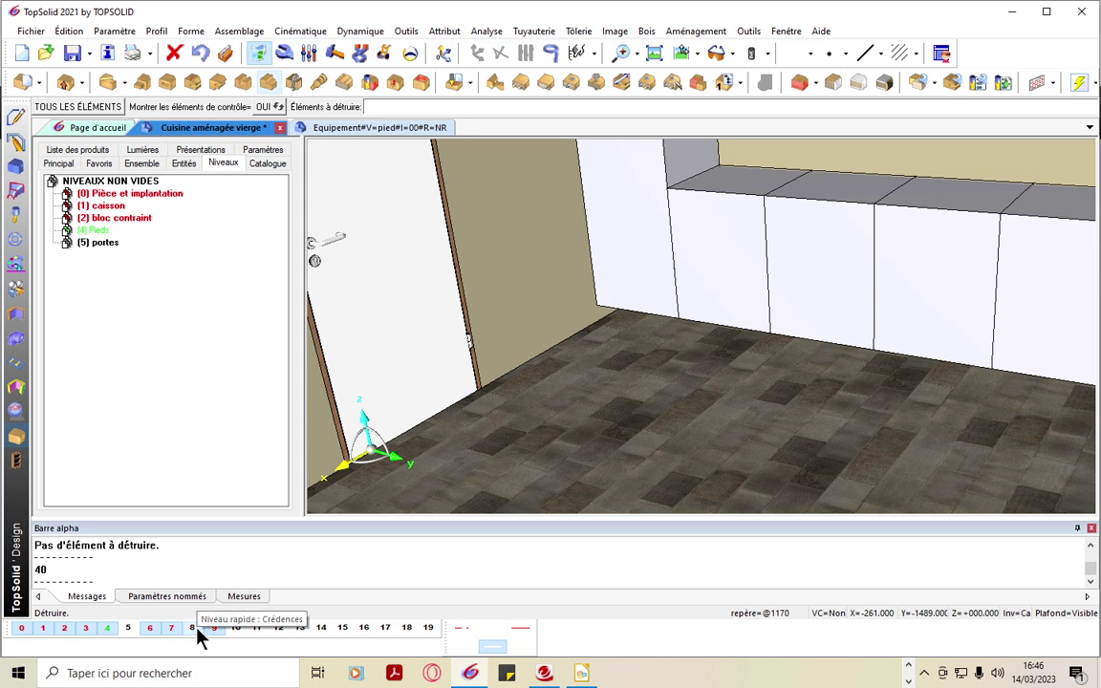
Put the three placed foot sets on level 4 (Pieds), with level 5 (portes) shown for selection and hidden again
right_click(107, 633)
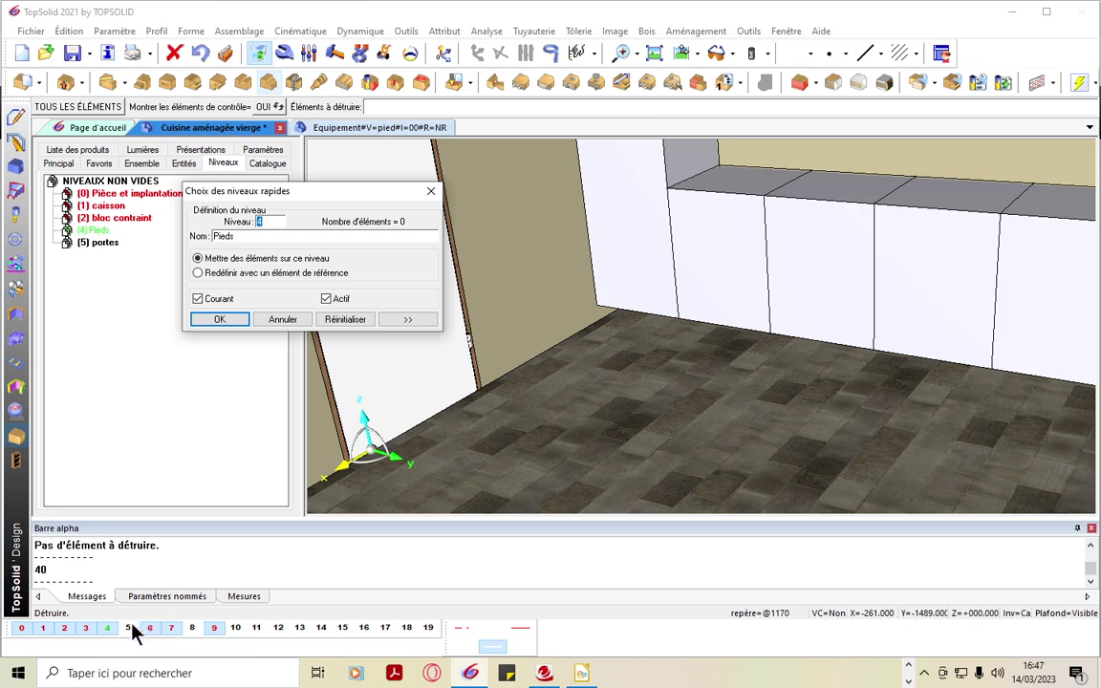
left_click(128, 629)
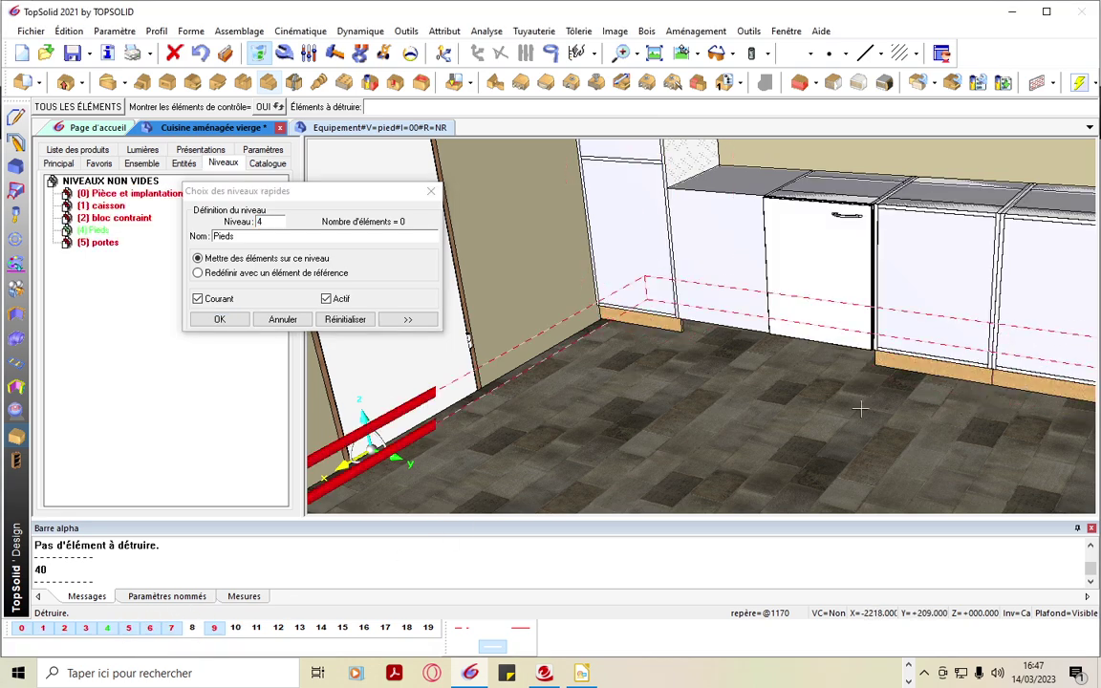
scroll(402, 337, "down", 2)
left_click(219, 319)
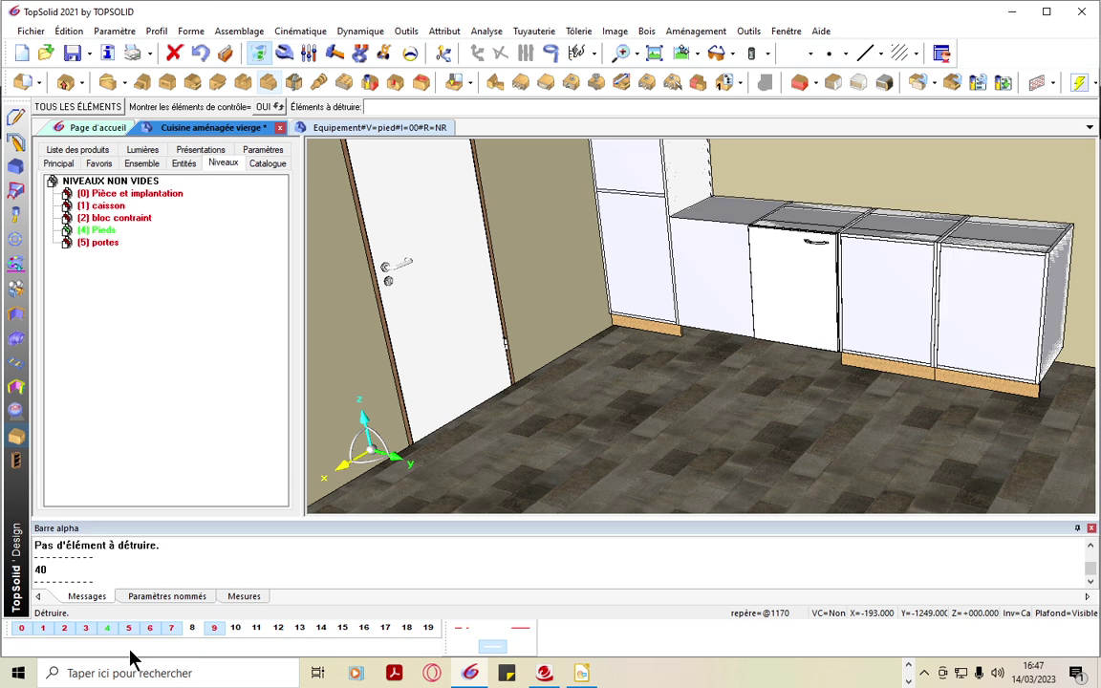
left_click(127, 629)
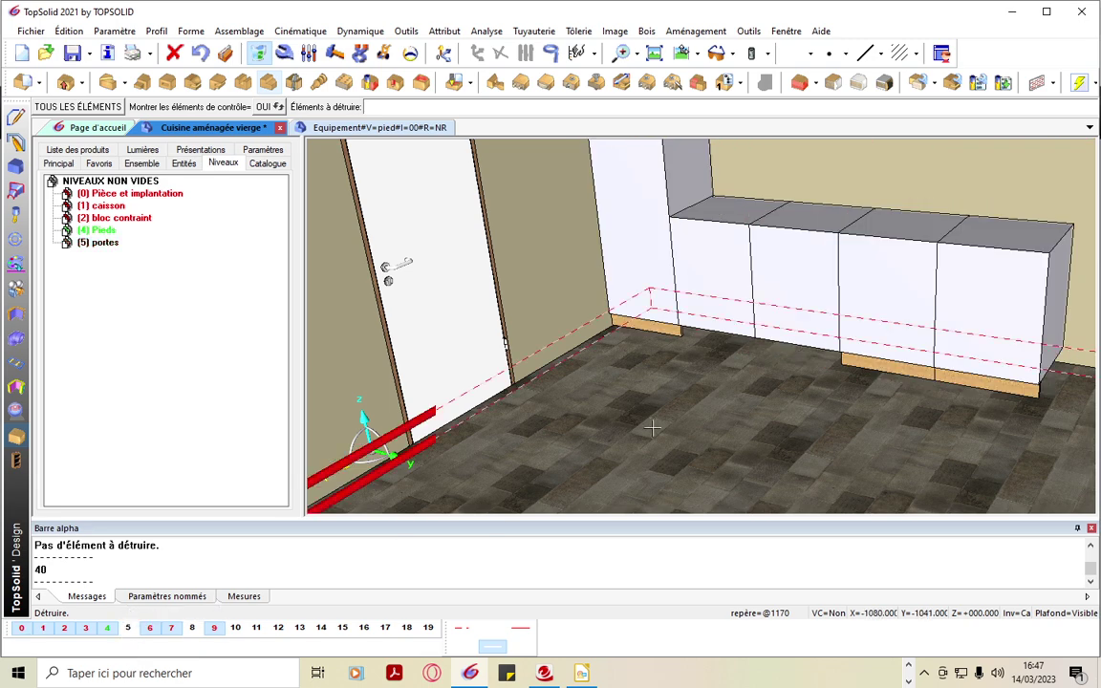
Include the standard component Pied, version 00, inside the second base cabinet block from the tall column, with a décalage pied of 70 mm
left_click(246, 32)
left_click(249, 63)
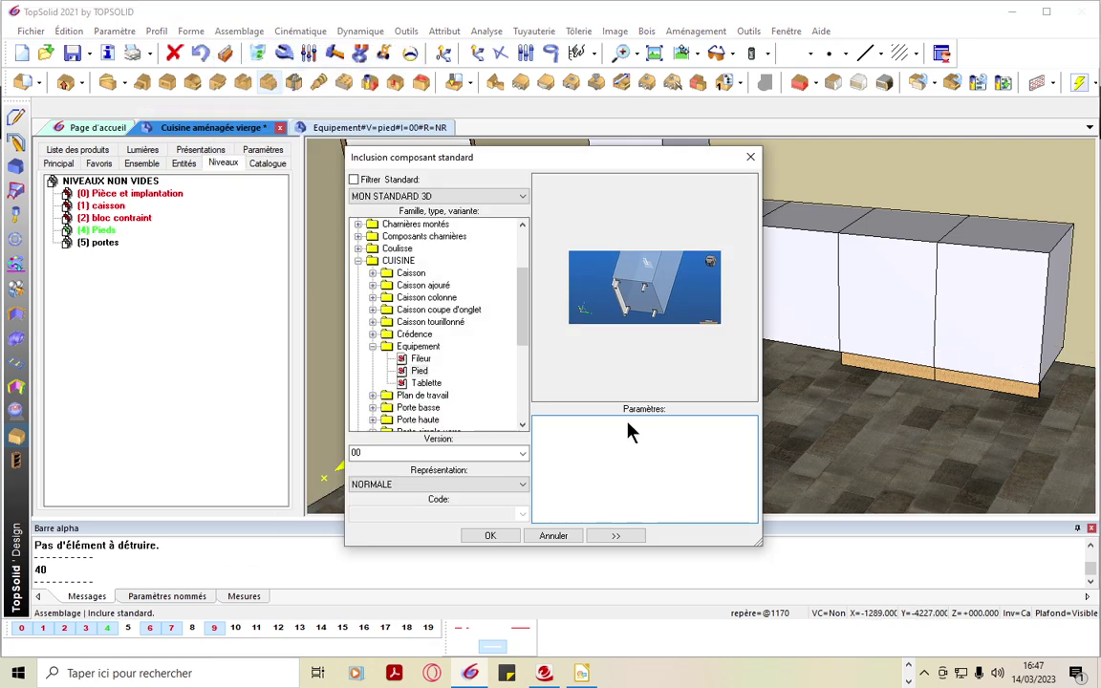
left_click(507, 536)
left_click(155, 106)
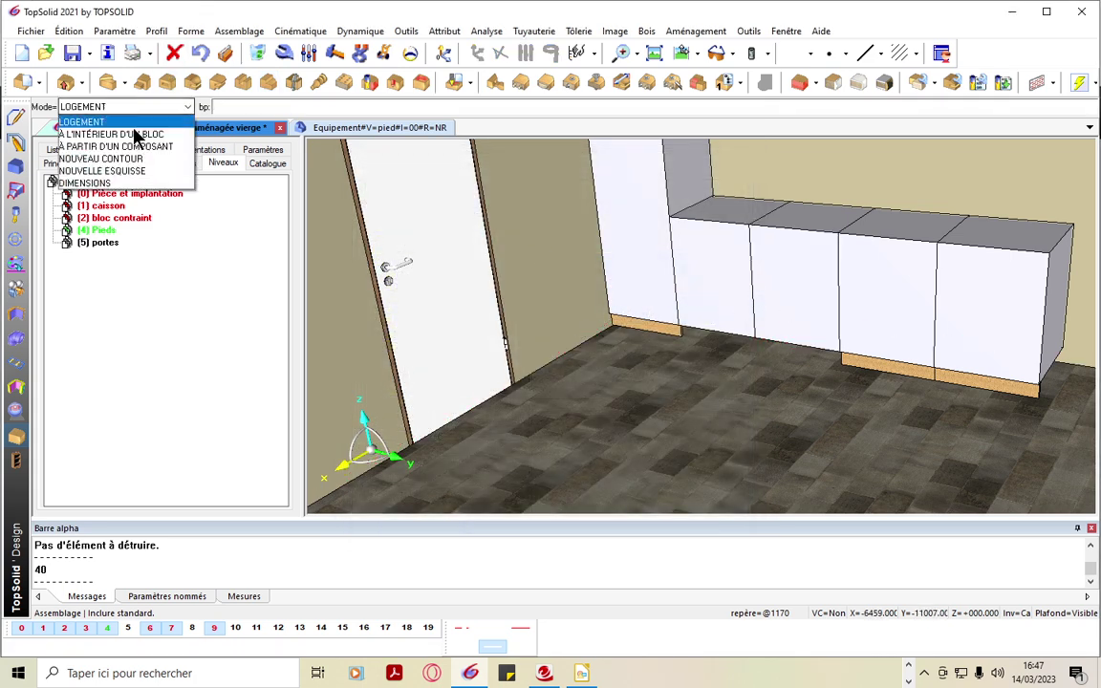
left_click(131, 135)
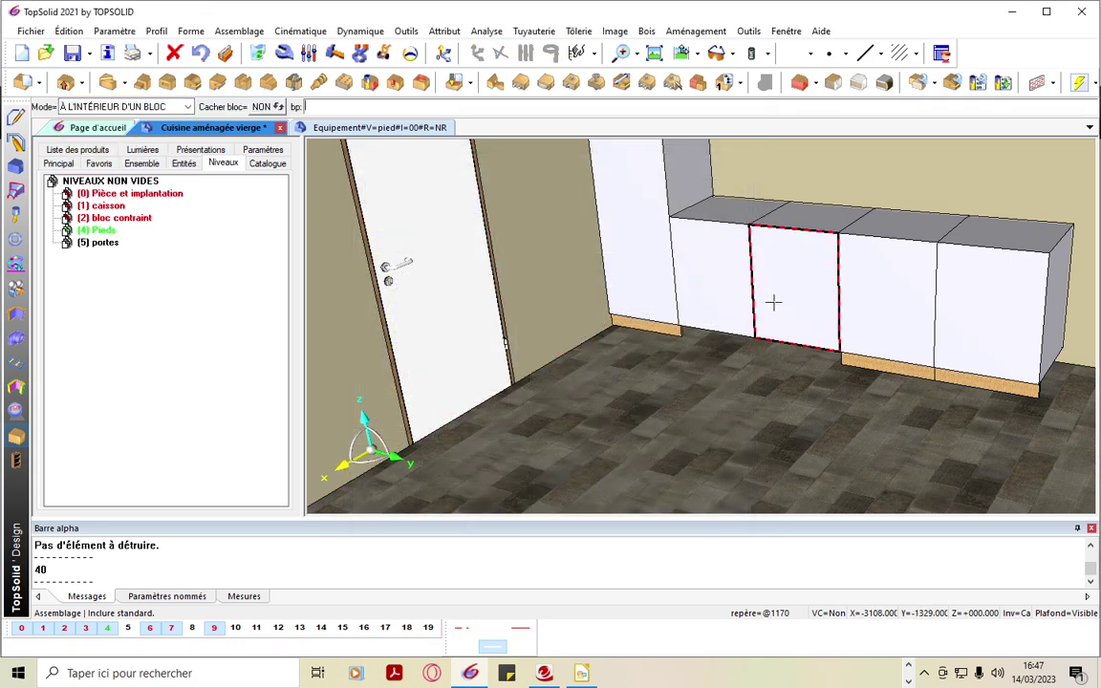
left_click(774, 300)
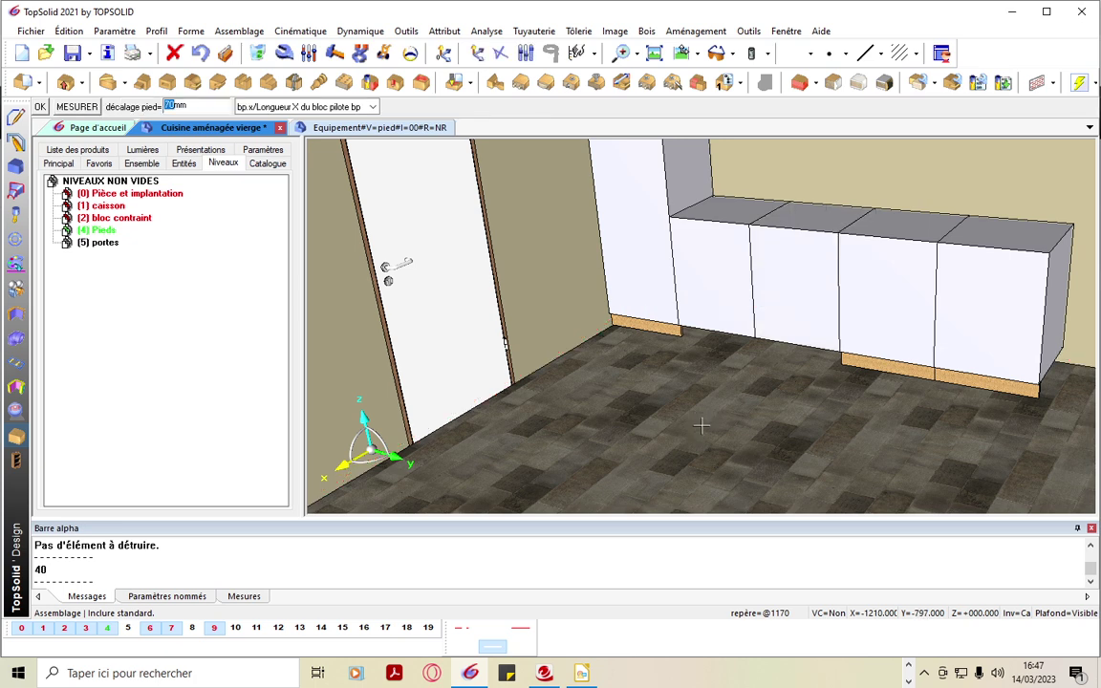
key("Return")
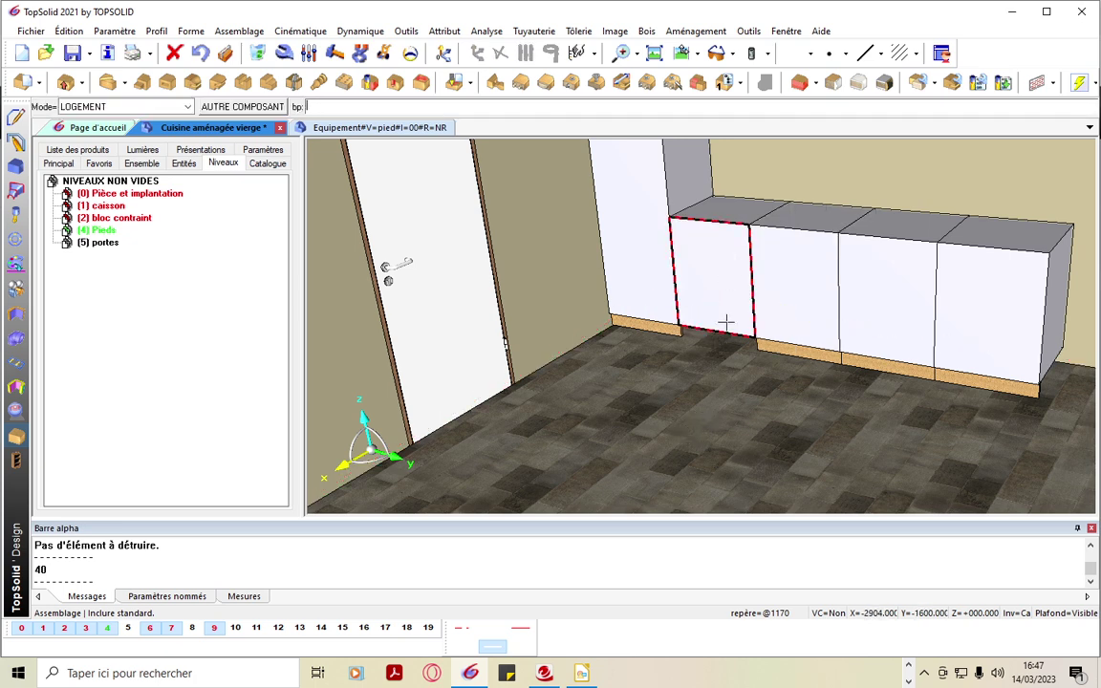
middle_click_drag(680, 364, 606, 405)
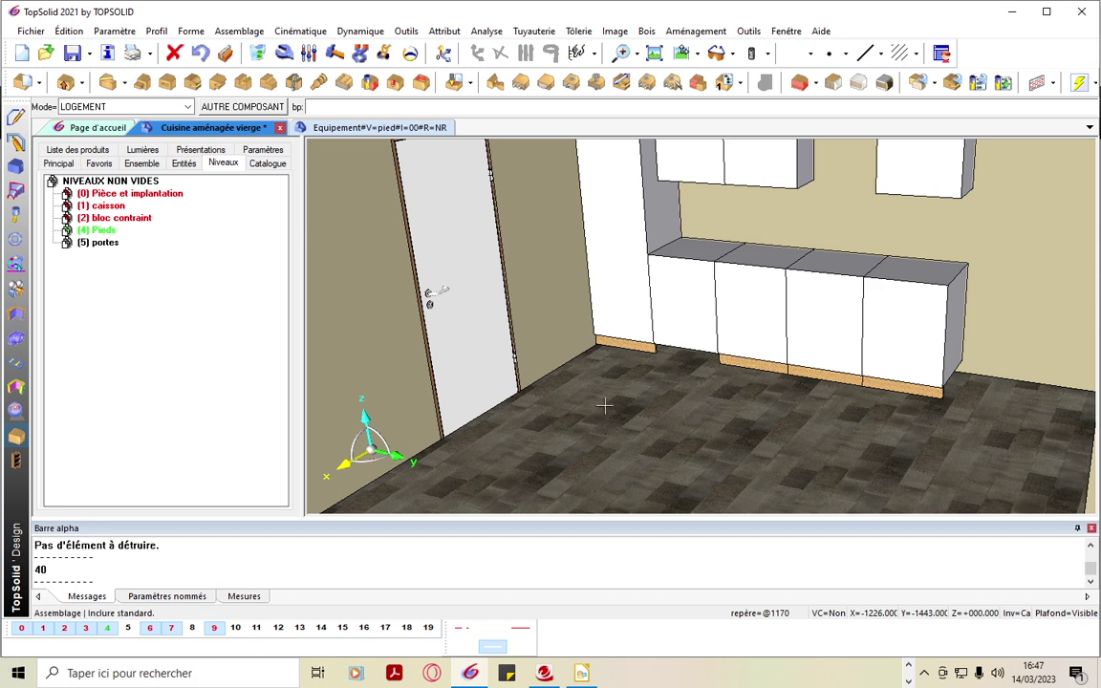